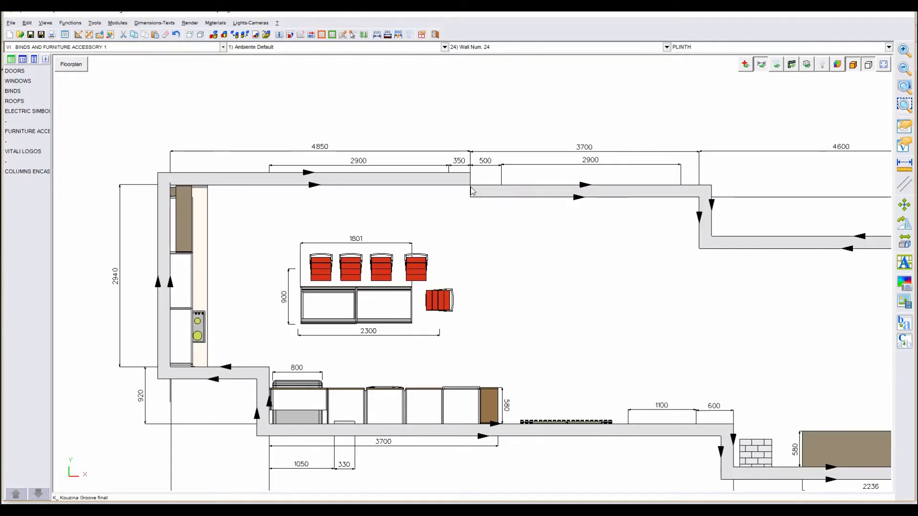
# Switch to KitchenWhiz and draw a 20 cm wall downward from the right end of the 485 cm wall.
pyautogui.hotkey('alt', 'Tab')
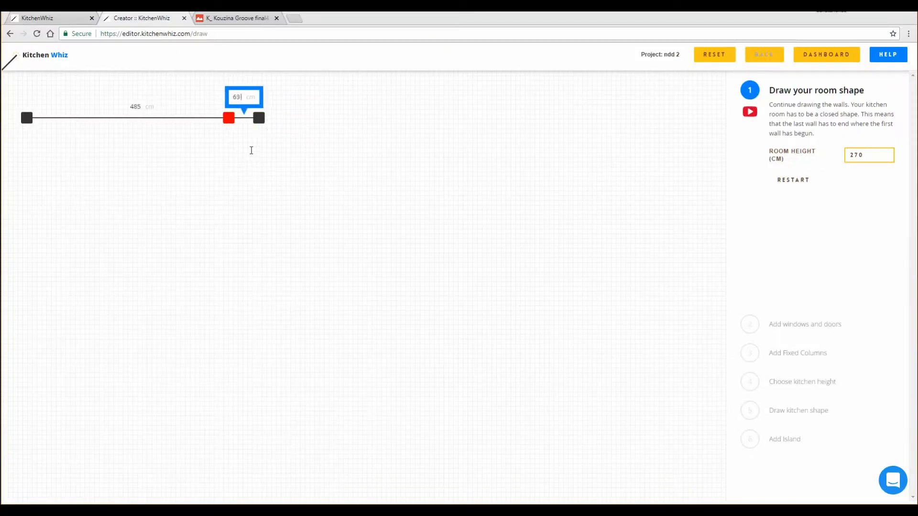
pyautogui.press('BackSpace')
pyautogui.press('BackSpace')
pyautogui.write('20')
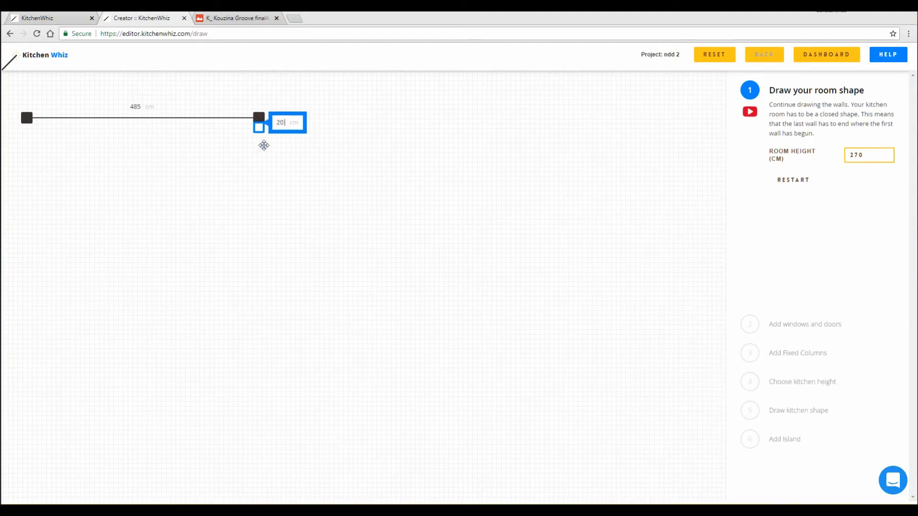
pyautogui.press('Return')
# Check the floor plan in Giotto Composer, then continue the KitchenWhiz room outline with a 370 cm wall running right.
pyautogui.hotkey('alt', 'Tab')
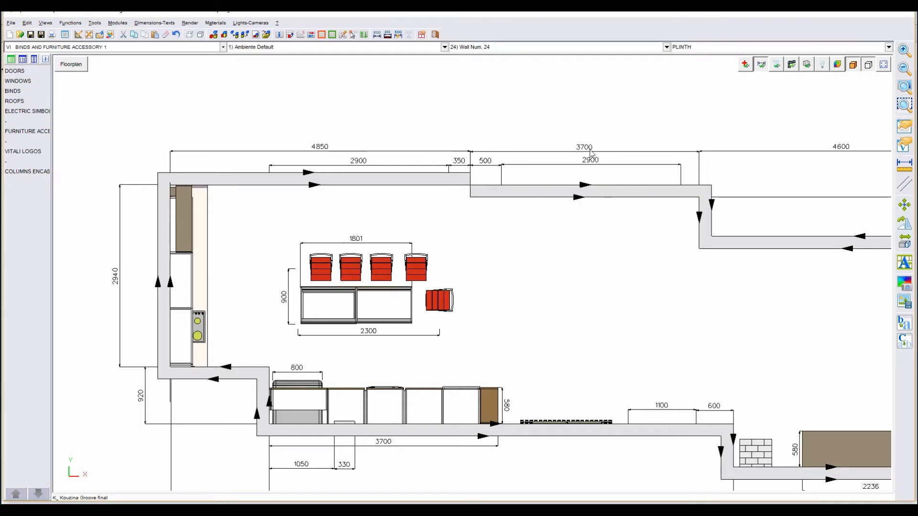
pyautogui.hotkey('alt', 'Tab')
pyautogui.write('3')
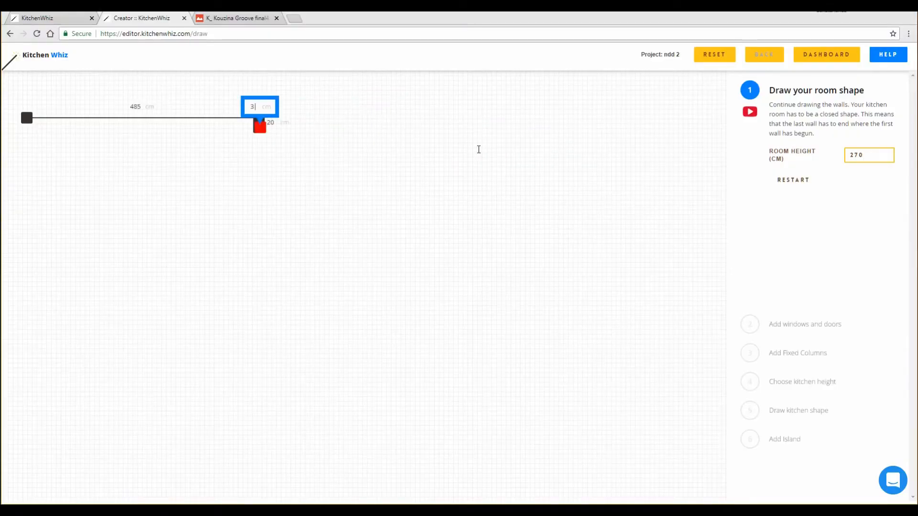
pyautogui.write('70')
pyautogui.press('Return')
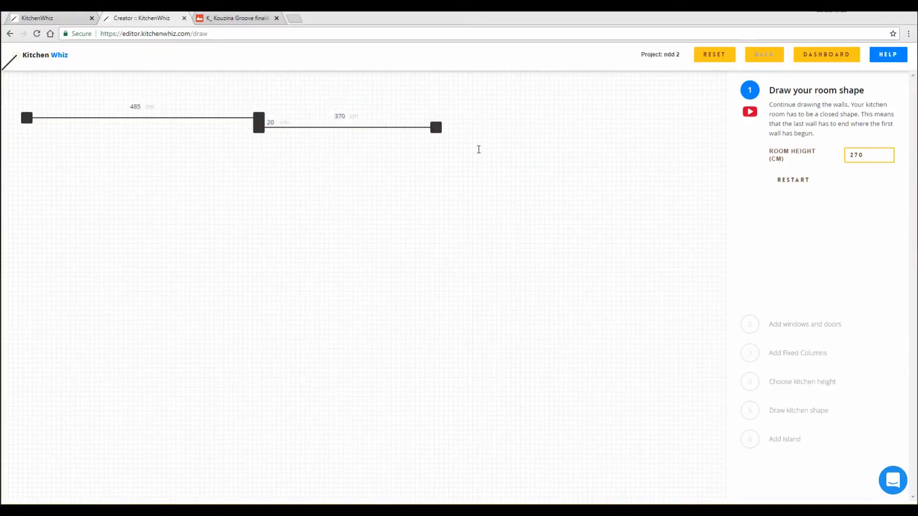
# Look up the next wall in the Giotto floor plan and add an 83 cm wall downward from the 370 cm wall in KitchenWhiz.
pyautogui.hotkey('alt', 'Tab')
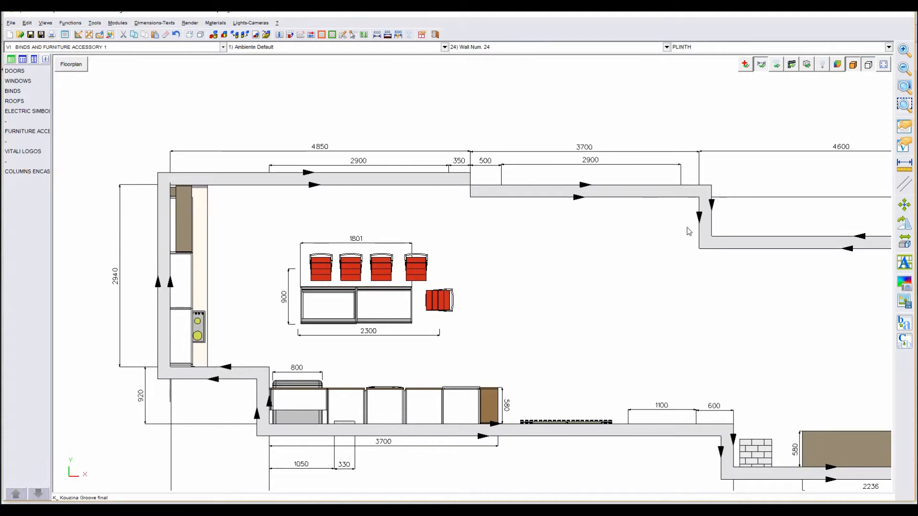
pyautogui.moveTo(552, 252); pyautogui.dragTo(432, 249, button='middle')
pyautogui.hotkey('alt', 'Tab')
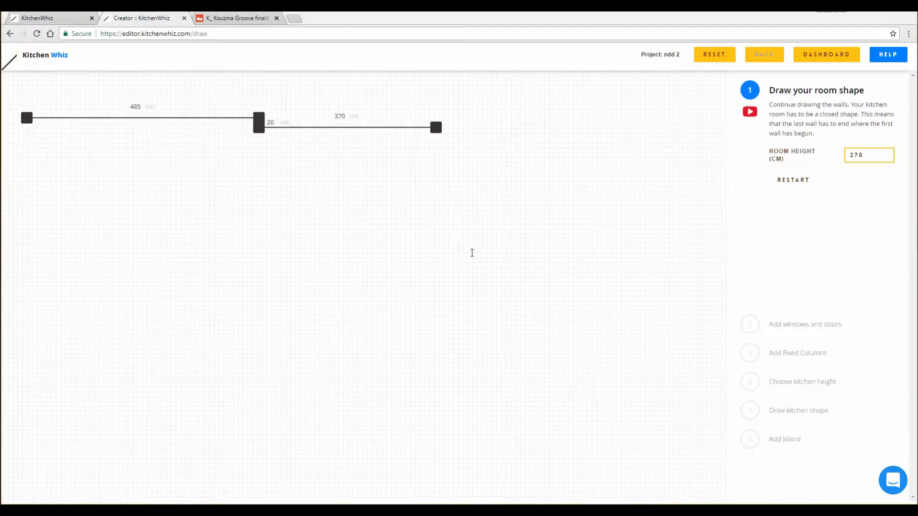
pyautogui.write('83')
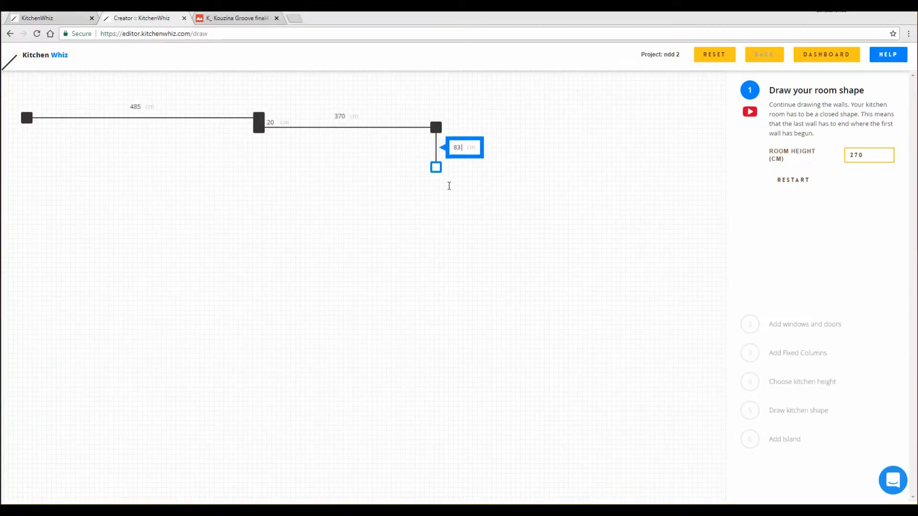
pyautogui.press('Return')
# Consult the Giotto floor plan and add a 460 cm wall running right from the lower end of the 83 cm wall.
pyautogui.hotkey('alt', 'Tab')
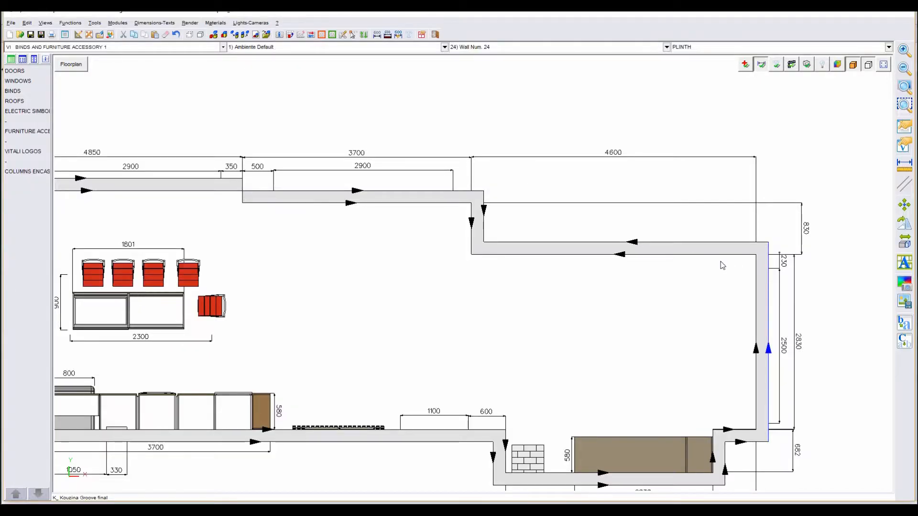
pyautogui.hotkey('alt', 'Tab')
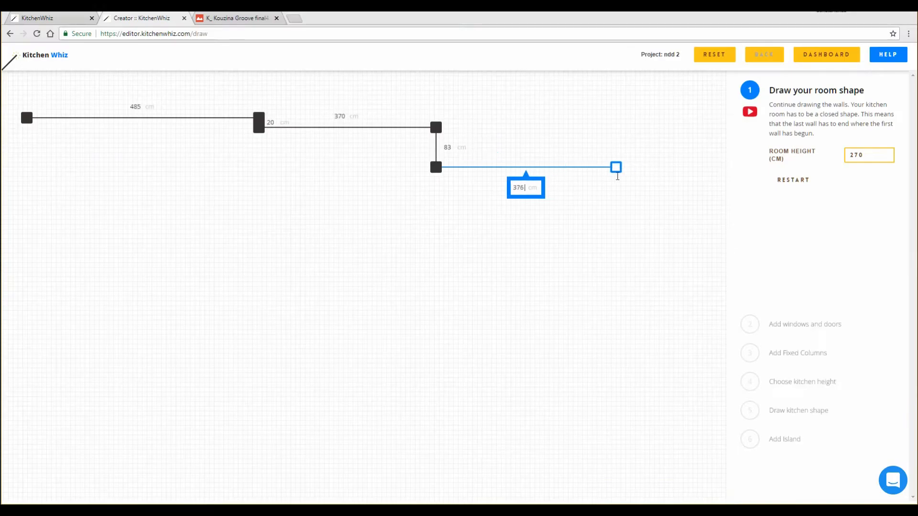
pyautogui.press('BackSpace')
pyautogui.press('BackSpace')
pyautogui.press('BackSpace')
pyautogui.write('460')
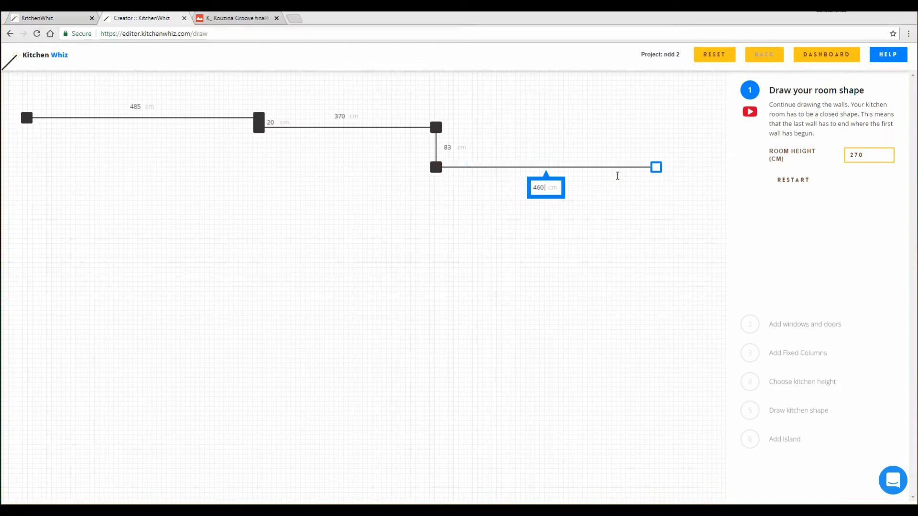
pyautogui.press('Return')
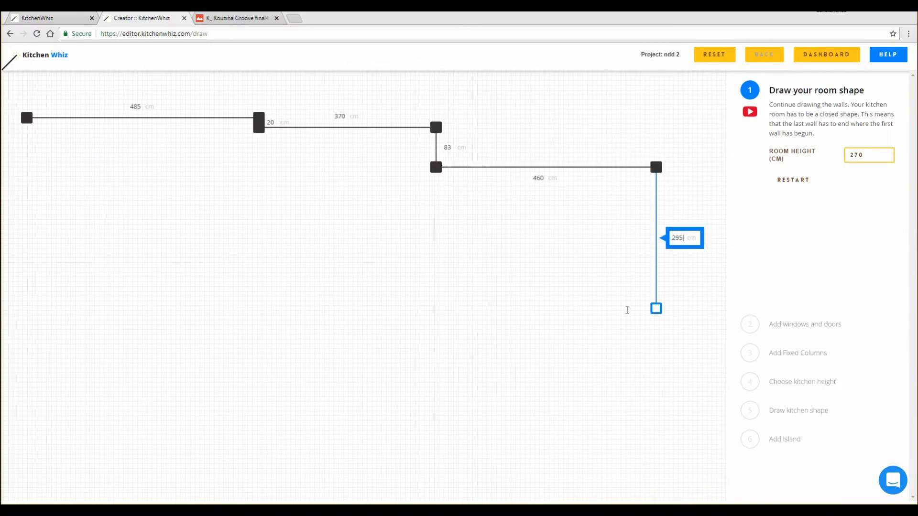
# Check the right-hand side of the Giotto floor plan and draw a 283 cm wall downward from the 460 cm wall.
pyautogui.hotkey('alt', 'Tab')
pyautogui.moveTo(670, 330); pyautogui.dragTo(619, 270, button='middle')
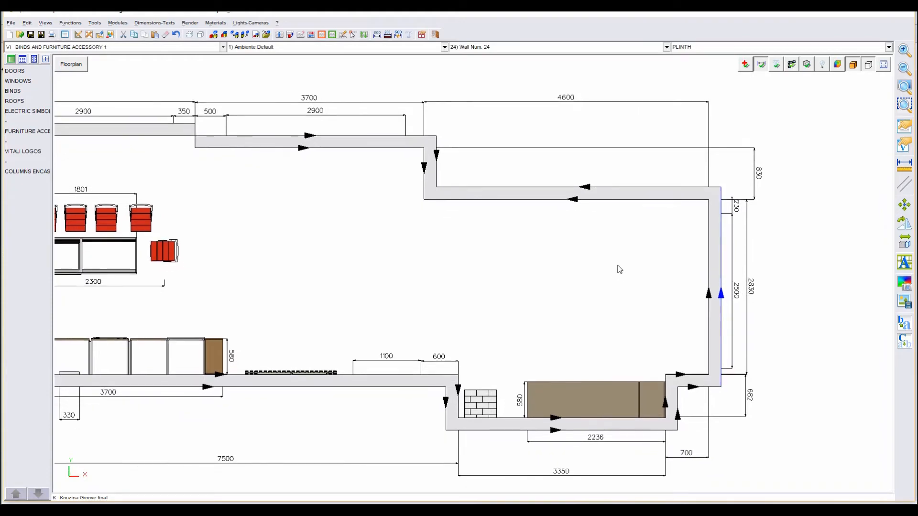
pyautogui.hotkey('alt', 'Tab')
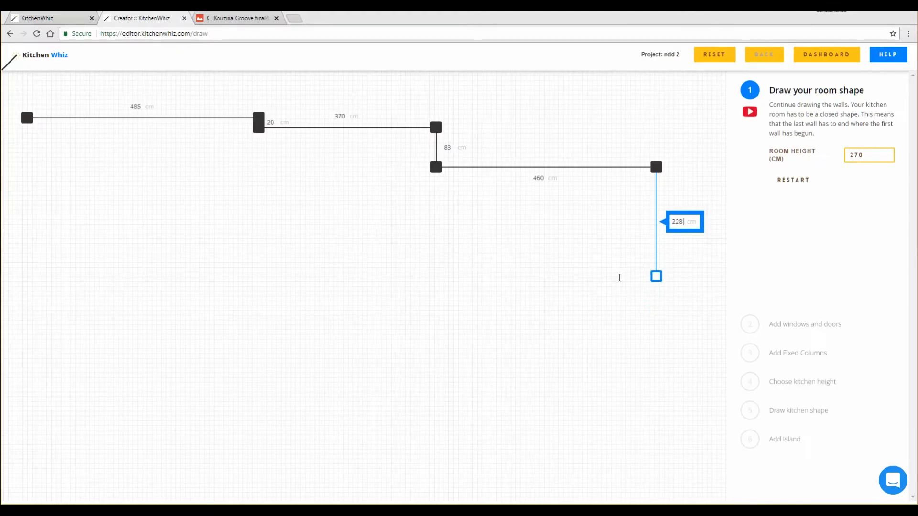
pyautogui.write('283')
pyautogui.press('Return')
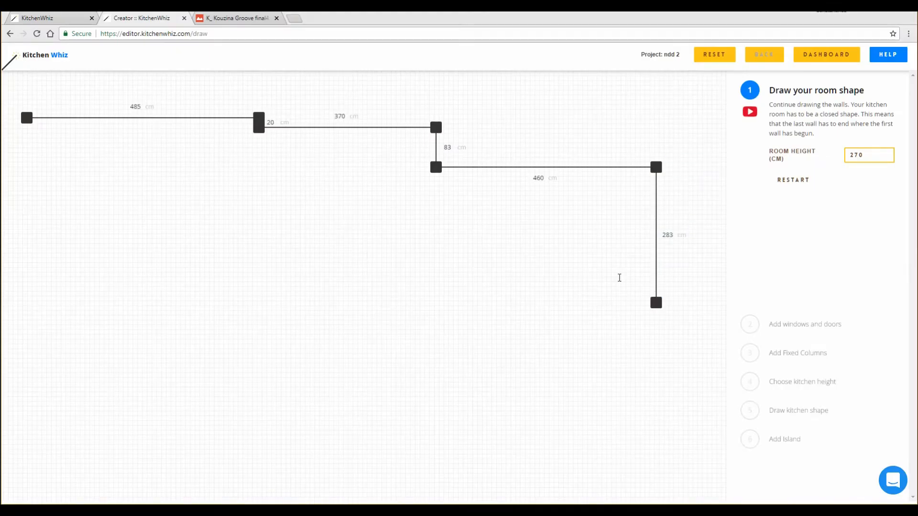
# Consult the Giotto floor plan and add a 70 cm wall running left from the bottom of the 283 cm wall.
pyautogui.hotkey('alt', 'Tab')
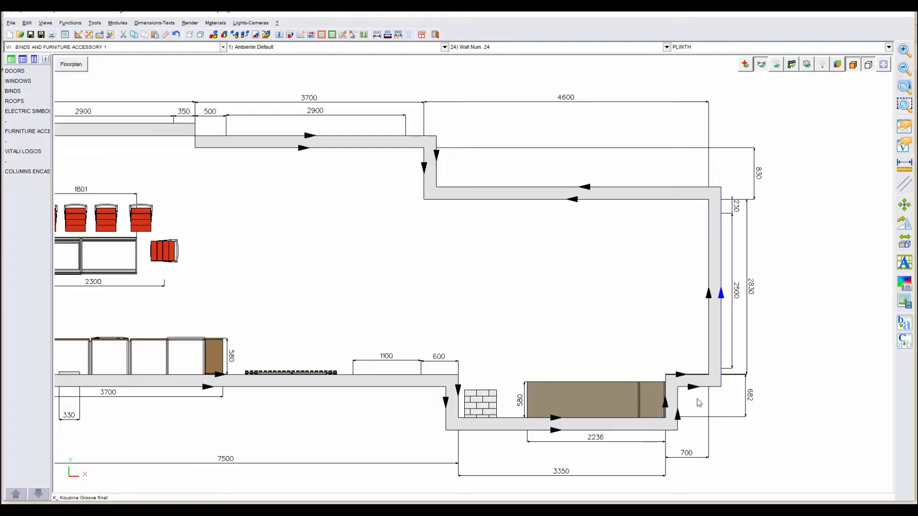
pyautogui.hotkey('alt', 'Tab')
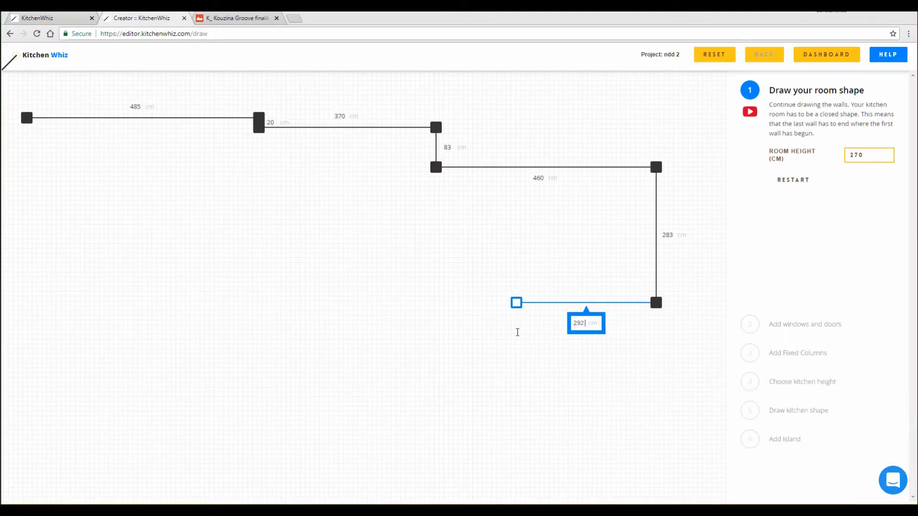
pyautogui.write('70')
pyautogui.press('Return')
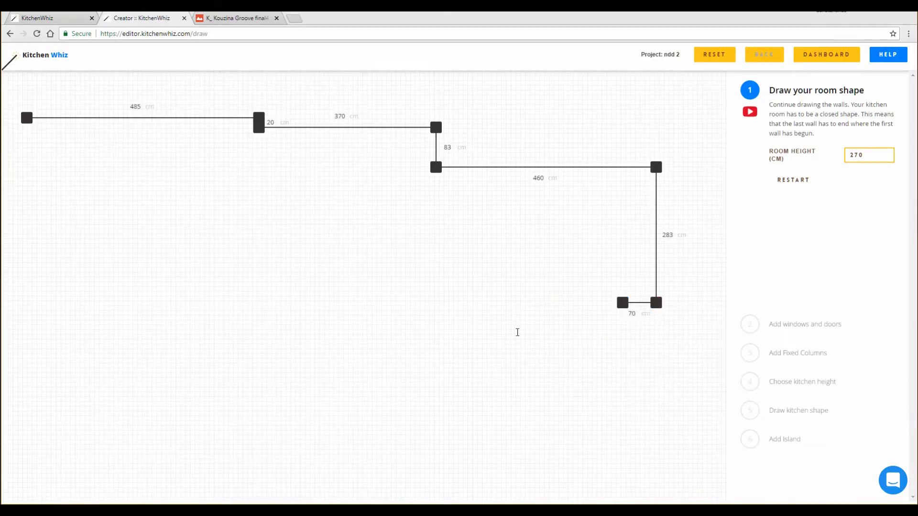
# Check the recess depth in the Giotto floor plan and draw a 68 cm wall downward from the 70 cm wall's left end.
pyautogui.write('130')
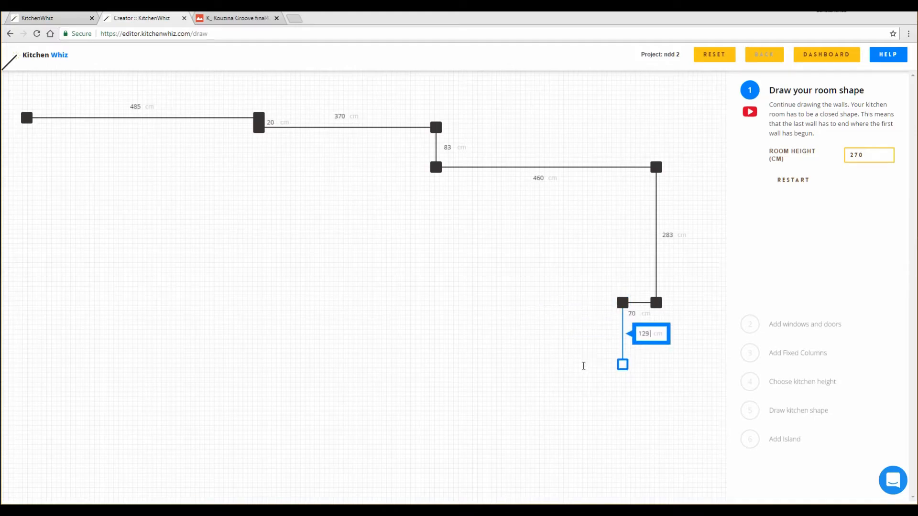
pyautogui.hotkey('alt', 'Tab')
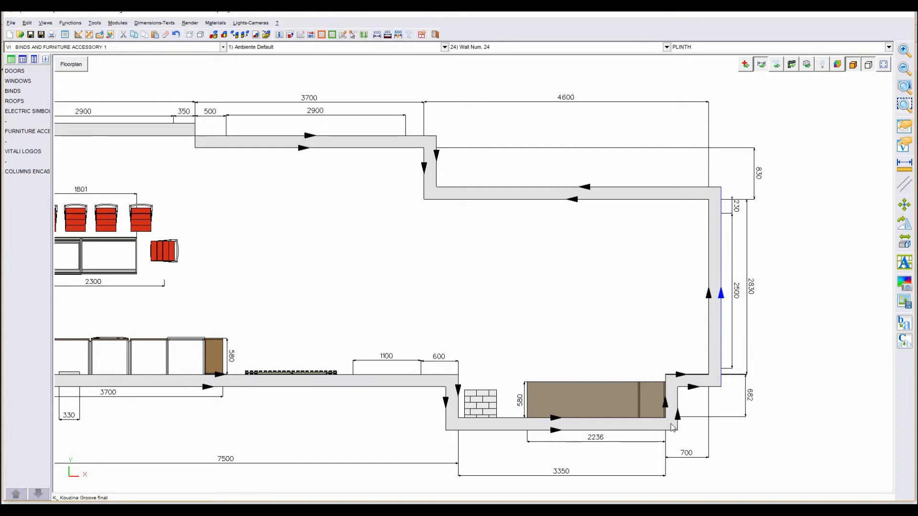
pyautogui.scroll(2, 672, 427)
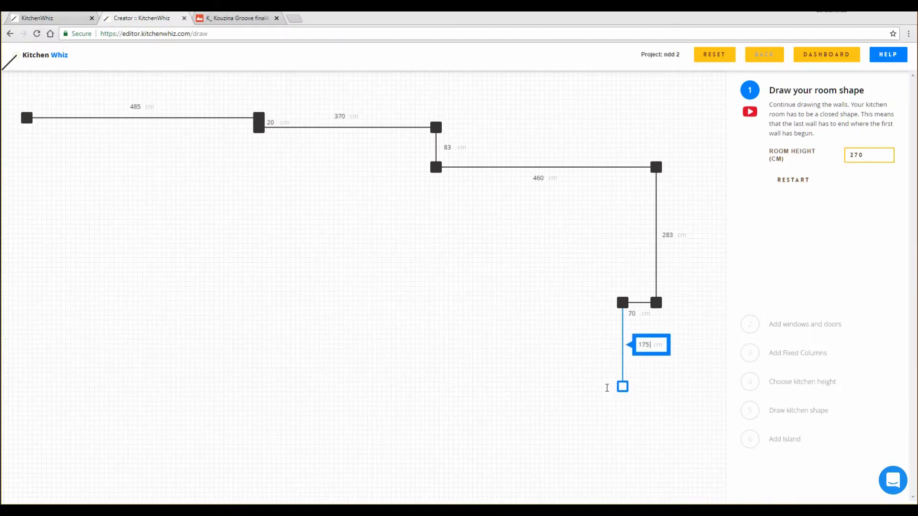
pyautogui.write('68')
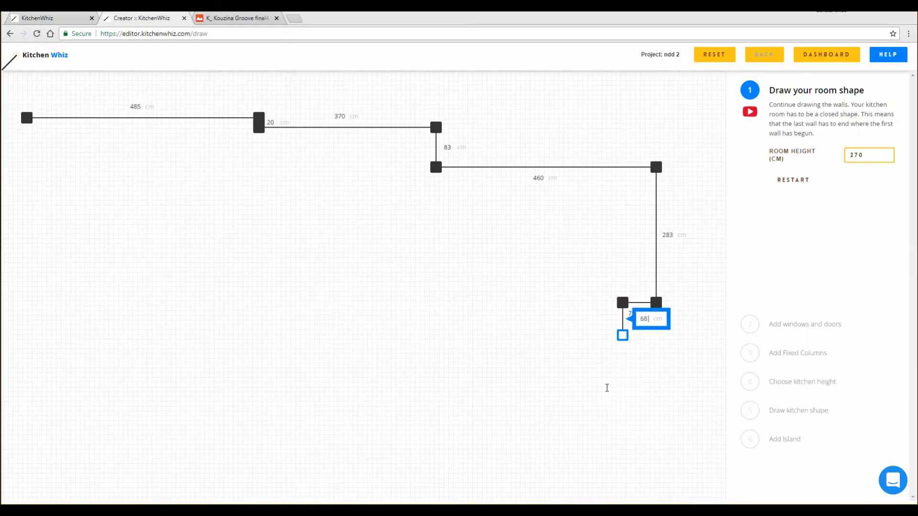
pyautogui.press('Return')
# Look up the recess width in the Giotto floor plan and add a 335 cm wall running left from the 68 cm wall.
pyautogui.hotkey('alt', 'Tab')
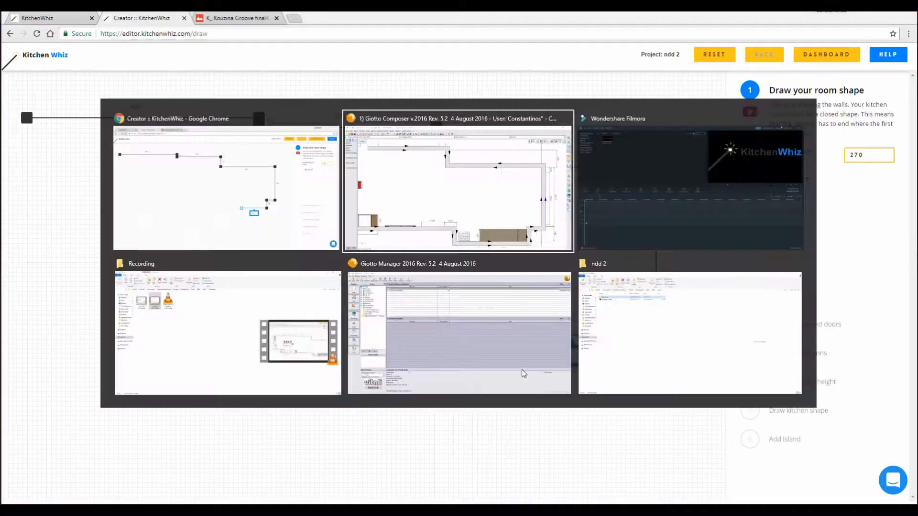
pyautogui.moveTo(545, 376); pyautogui.dragTo(518, 319, button='middle')
pyautogui.hotkey('alt', 'Tab')
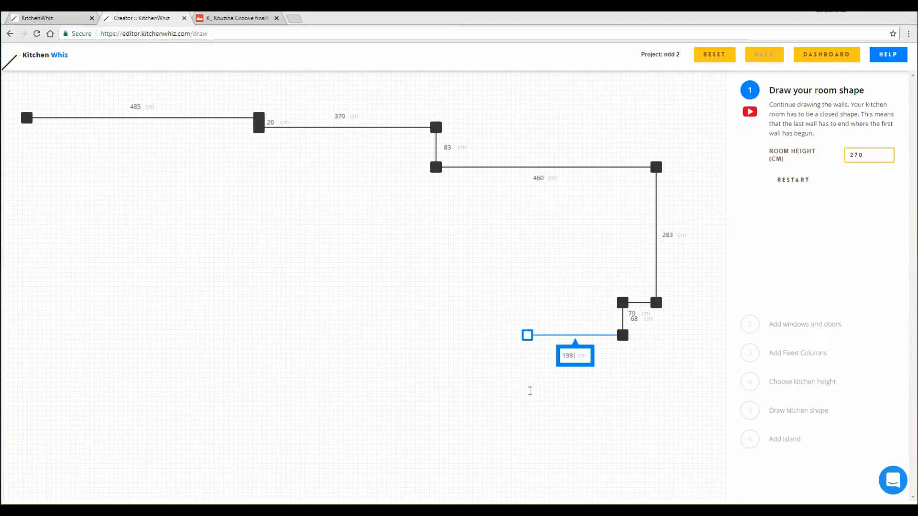
pyautogui.write('202')
pyautogui.press('BackSpace')
pyautogui.press('BackSpace')
pyautogui.press('BackSpace')
pyautogui.write('335')
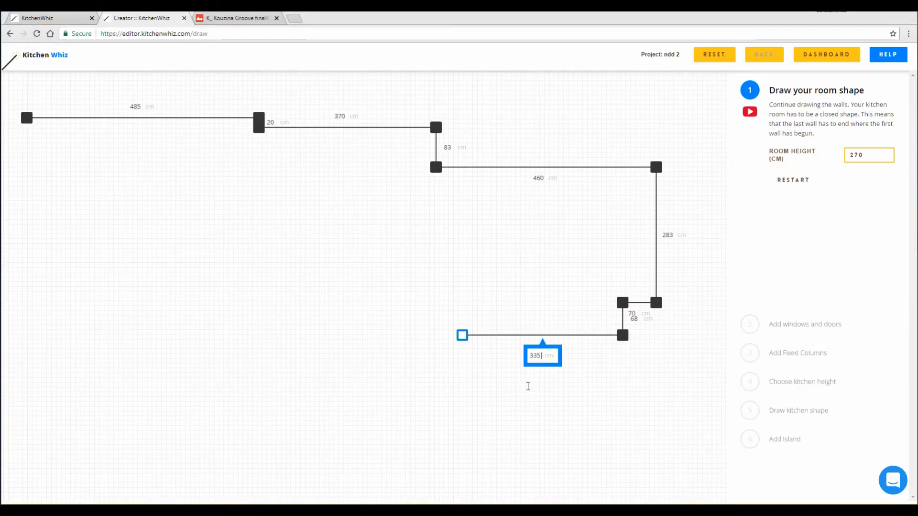
pyautogui.press('Return')
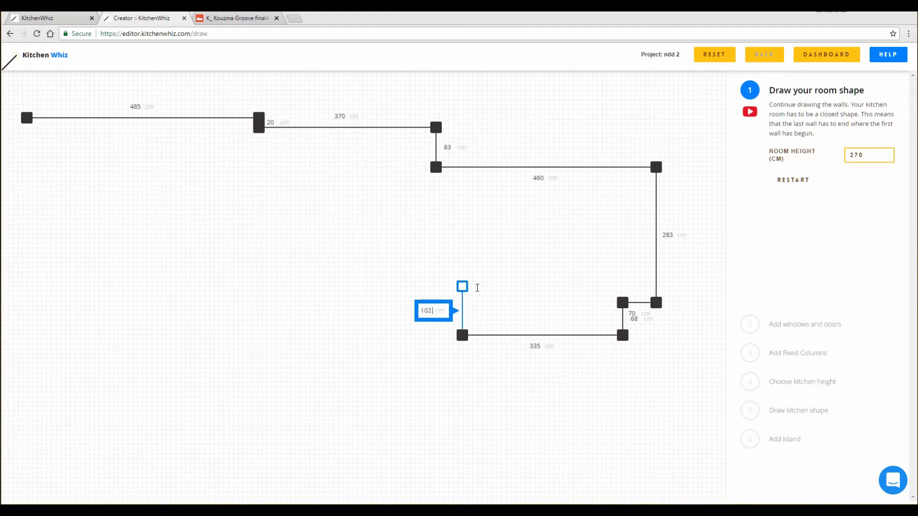
# Draw a 68 cm wall upward from the left end of the 335 cm wall.
pyautogui.press('BackSpace')
pyautogui.press('BackSpace')
pyautogui.press('BackSpace')
pyautogui.write('68')
pyautogui.press('Return')
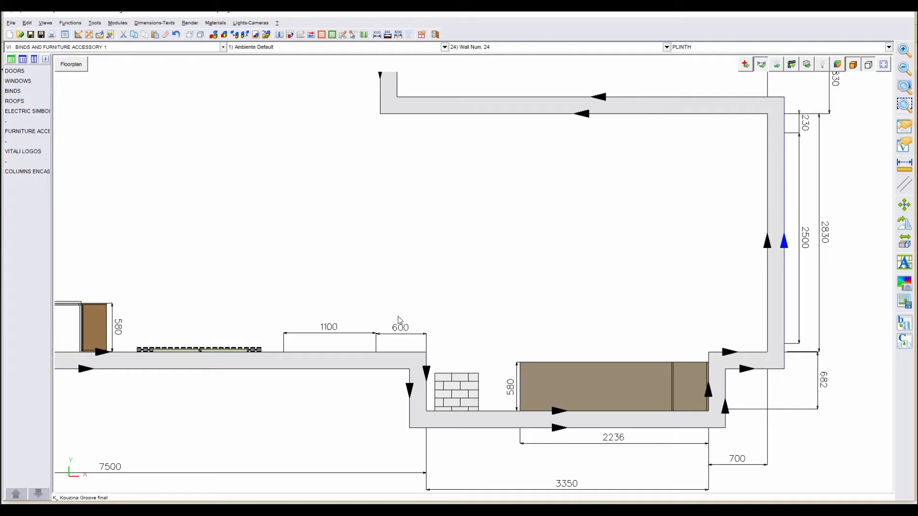
# Check the long lower wall in the Giotto floor plan and add a 750 cm wall running left from the recess in KitchenWhiz.
pyautogui.scroll(-2, 369, 301)
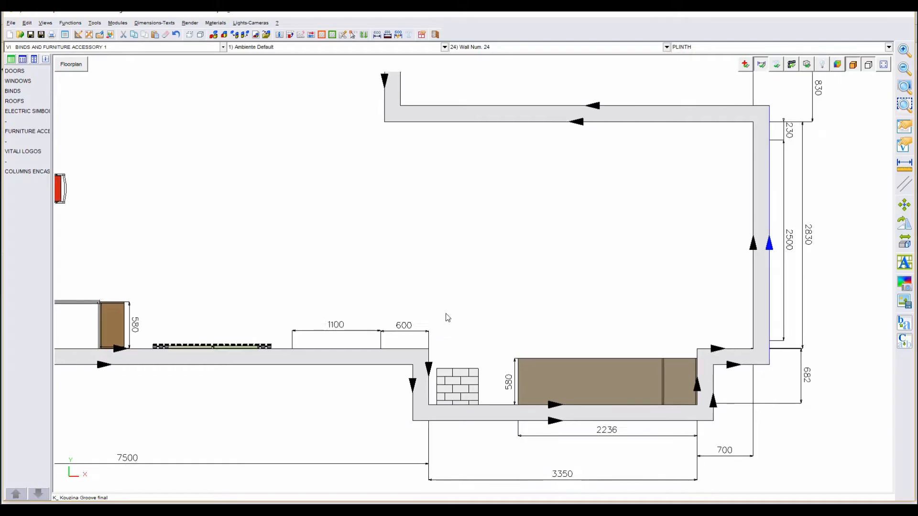
pyautogui.moveTo(370, 301); pyautogui.dragTo(504, 255, button='middle')
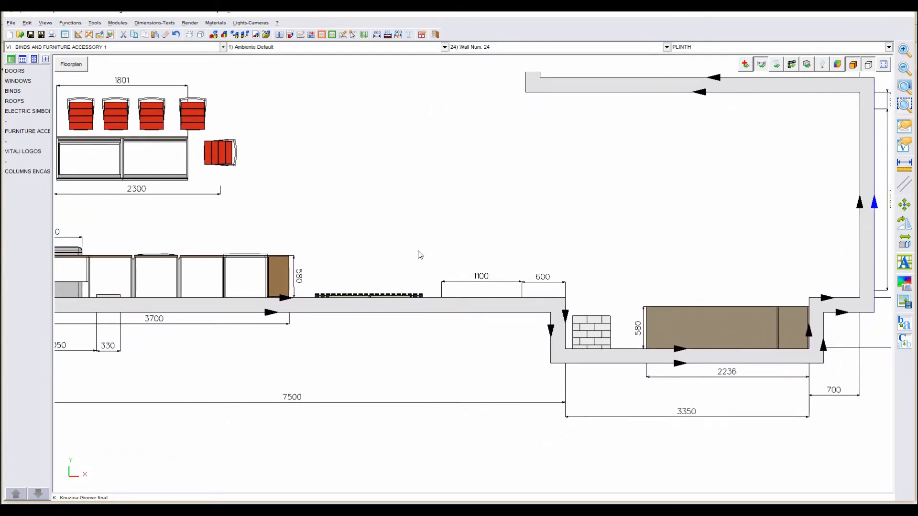
pyautogui.scroll(-2, 420, 255)
pyautogui.moveTo(472, 215); pyautogui.dragTo(518, 222, button='middle')
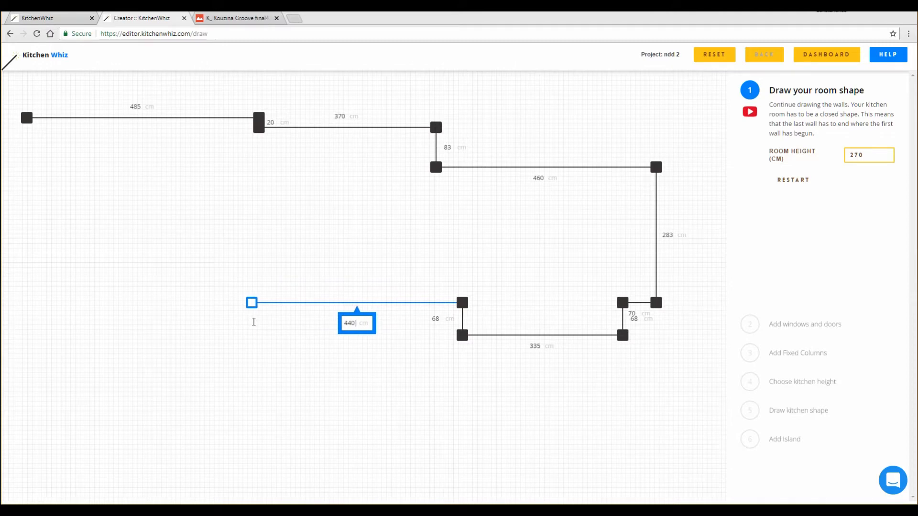
pyautogui.write('7')
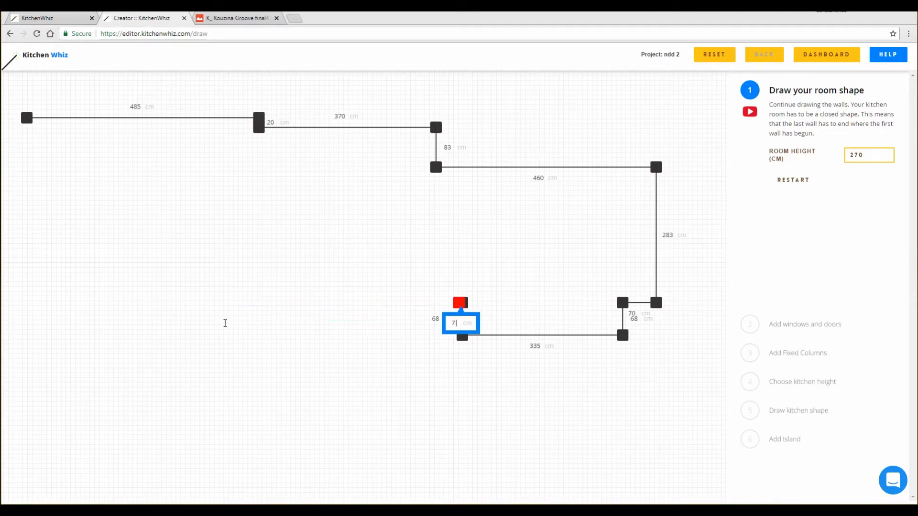
pyautogui.write('50')
pyautogui.press('Return')
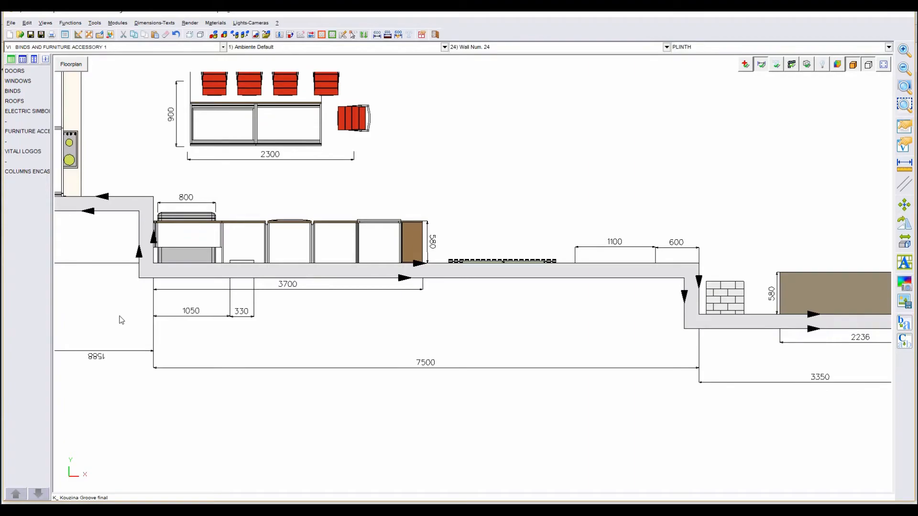
# Consult the lower-left corner of the Giotto floor plan and draw a 92 cm wall upward from the 750 cm wall's left end.
pyautogui.moveTo(122, 320); pyautogui.dragTo(277, 335, button='middle')
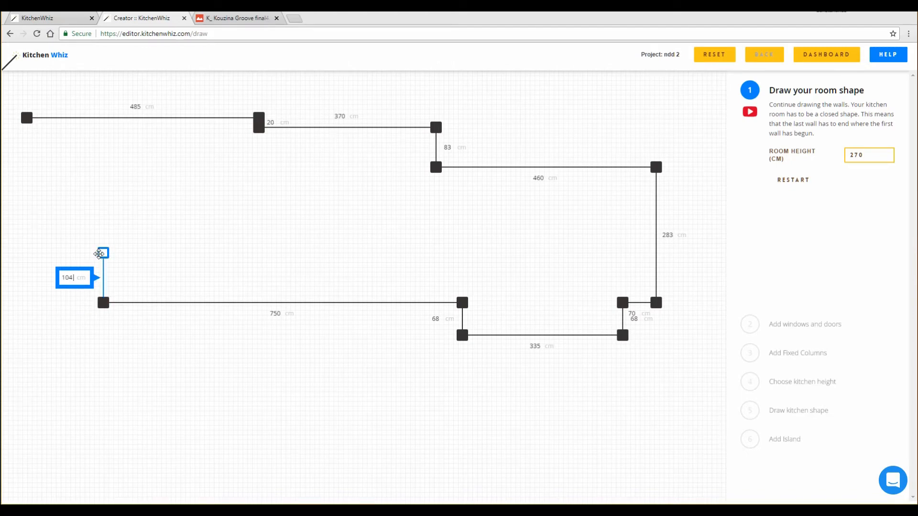
pyautogui.write('9')
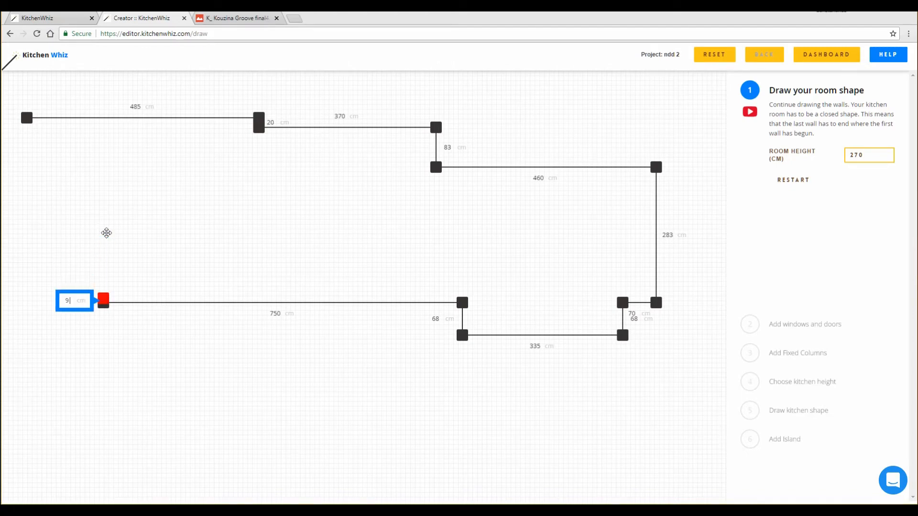
pyautogui.write('1')
pyautogui.press('Return')
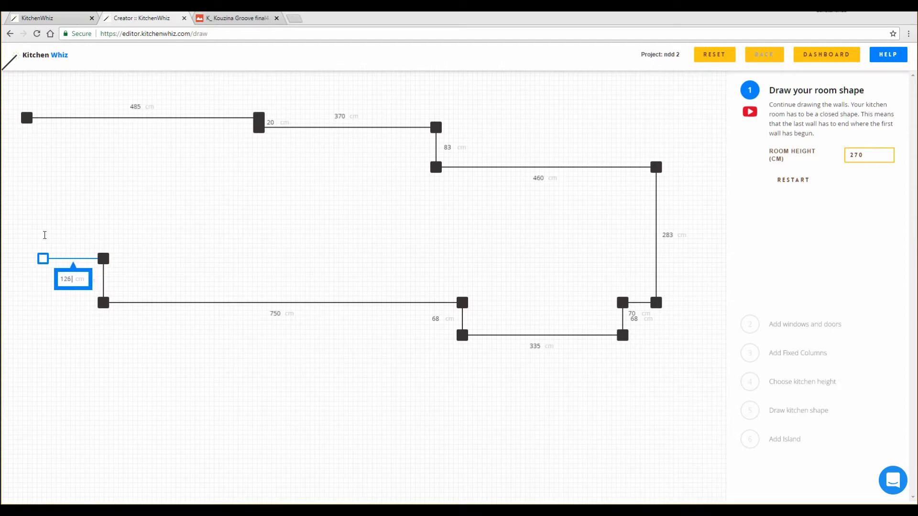
# Finish the 160 cm wall running left, close the room outline at its starting corner, and proceed to adding windows and doors.
pyautogui.press('Return')
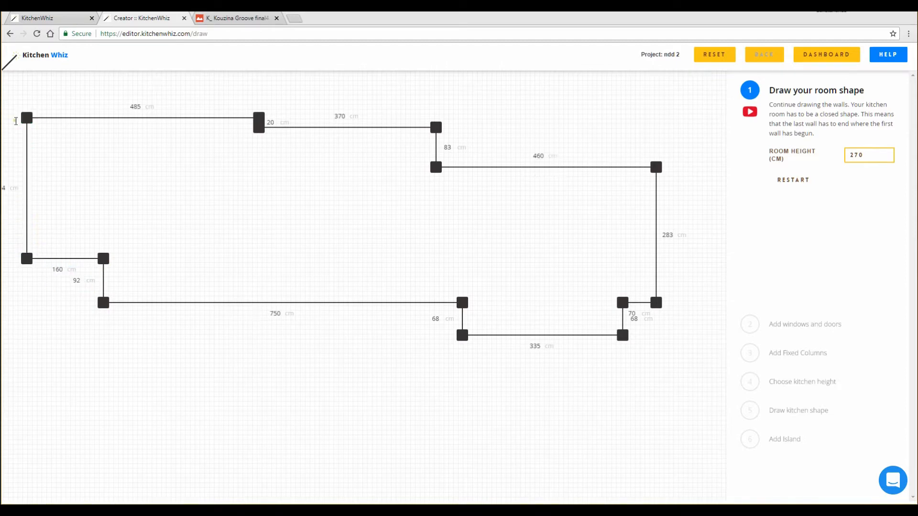
pyautogui.click(27, 117)
pyautogui.moveTo(265, 221); pyautogui.dragTo(288, 226)
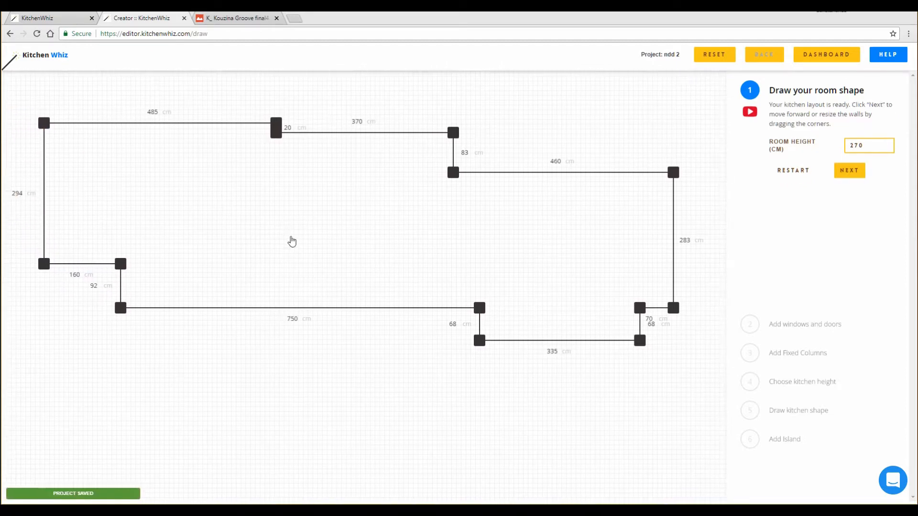
pyautogui.click(847, 176)
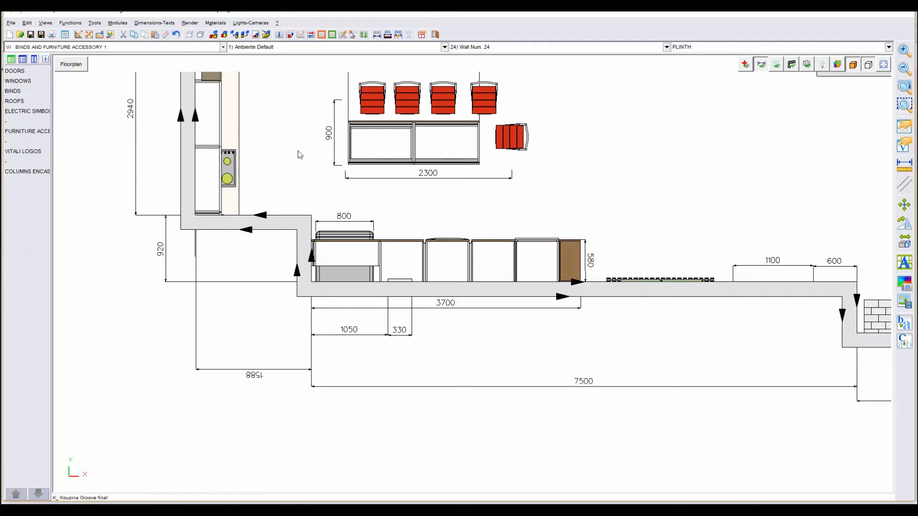
# Consult the Giotto drawing for the left wall's window and set up a new window 150 cm wide in KitchenWhiz.
pyautogui.scroll(-2, 297, 150)
pyautogui.scroll(2, 282, 246)
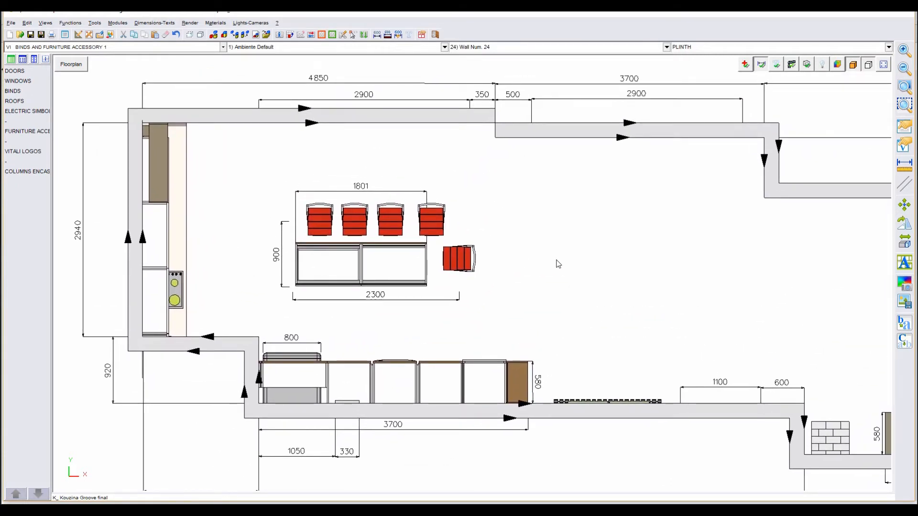
pyautogui.scroll(-1, 550, 258)
pyautogui.scroll(1, 611, 270)
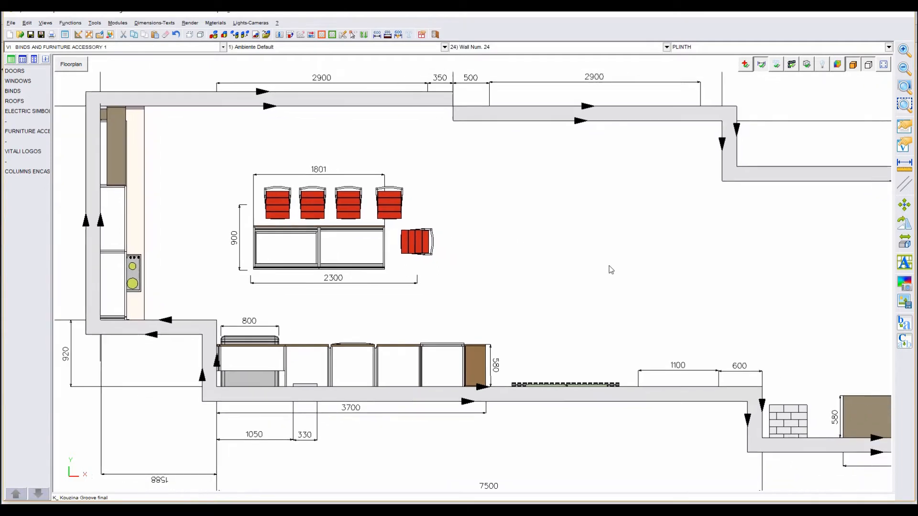
pyautogui.click(854, 66)
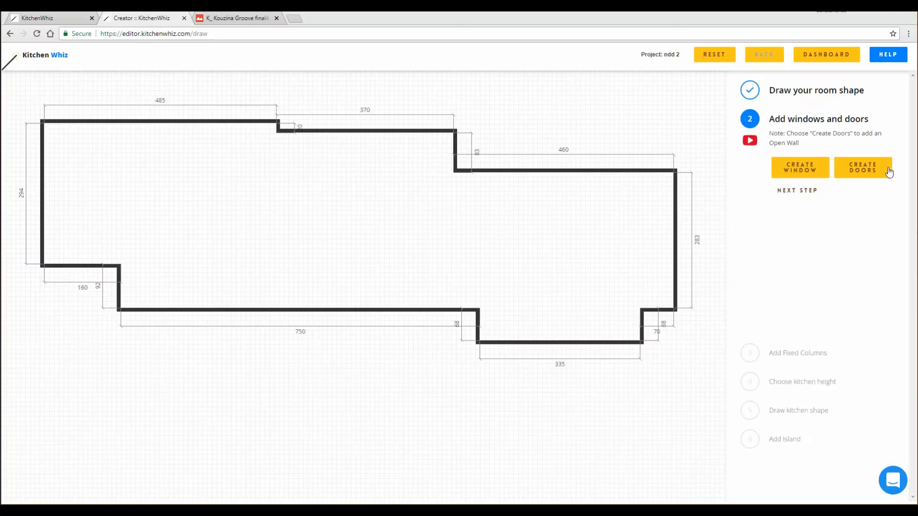
pyautogui.click(794, 168)
pyautogui.doubleClick(855, 160)
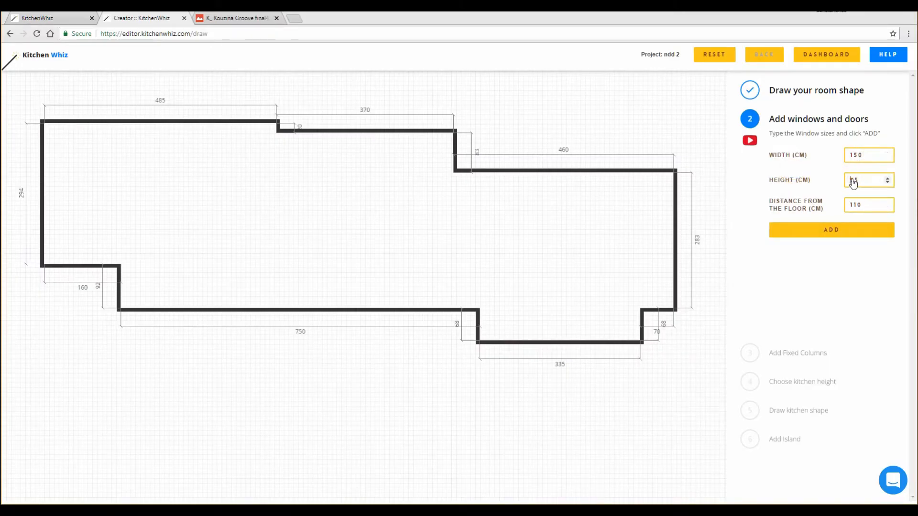
pyautogui.hotkey('alt', 'Tab')
pyautogui.hotkey('alt', 'Tab')
pyautogui.hotkey('alt', 'Tab')
pyautogui.hotkey('alt', 'Tab')
# Place the window on the left wall, 4 cm below its upper corner.
pyautogui.click(788, 230)
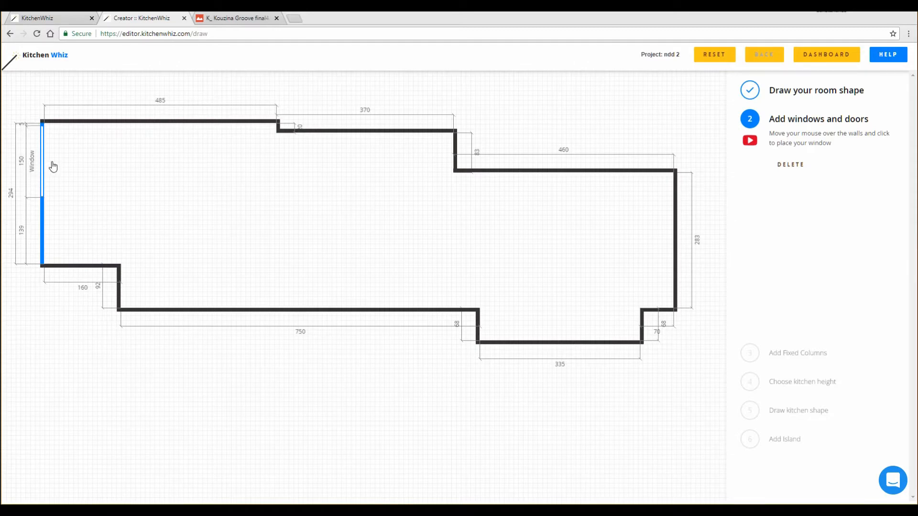
pyautogui.click(50, 163)
pyautogui.click(92, 186)
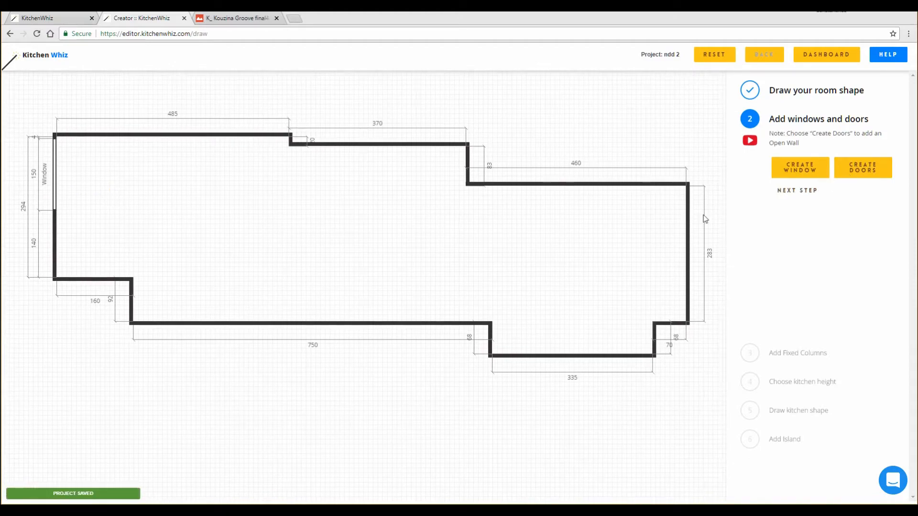
# Switch to Giotto, return to the floor plan, and display it as wireframe to examine the door openings.
pyautogui.hotkey('alt', 'Tab')
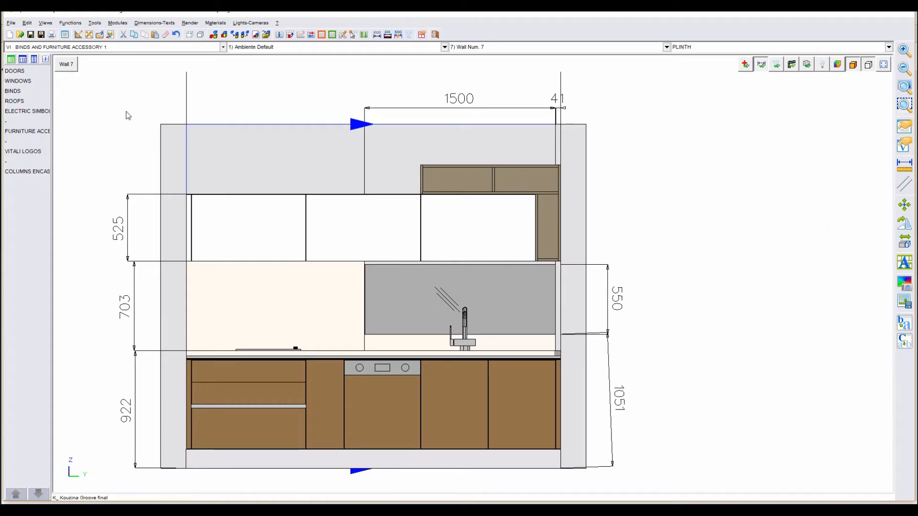
pyautogui.click(66, 64)
pyautogui.click(64, 70)
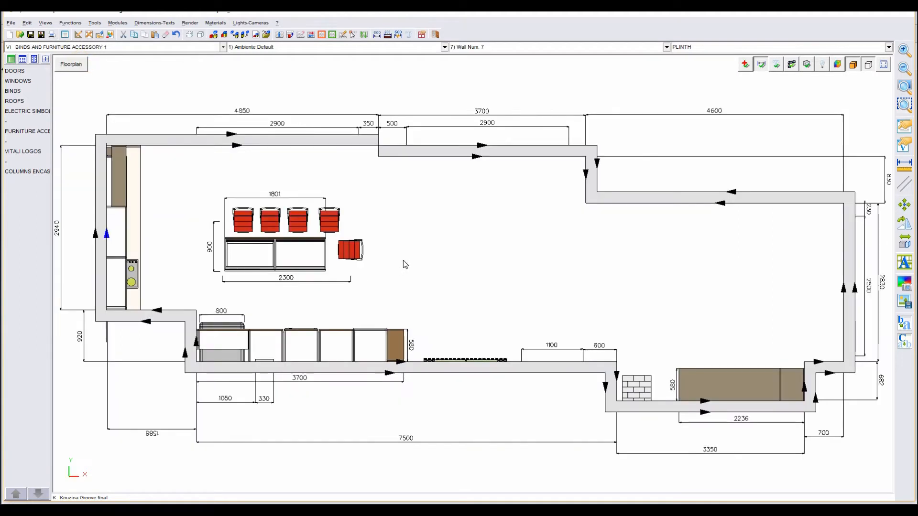
pyautogui.click(868, 64)
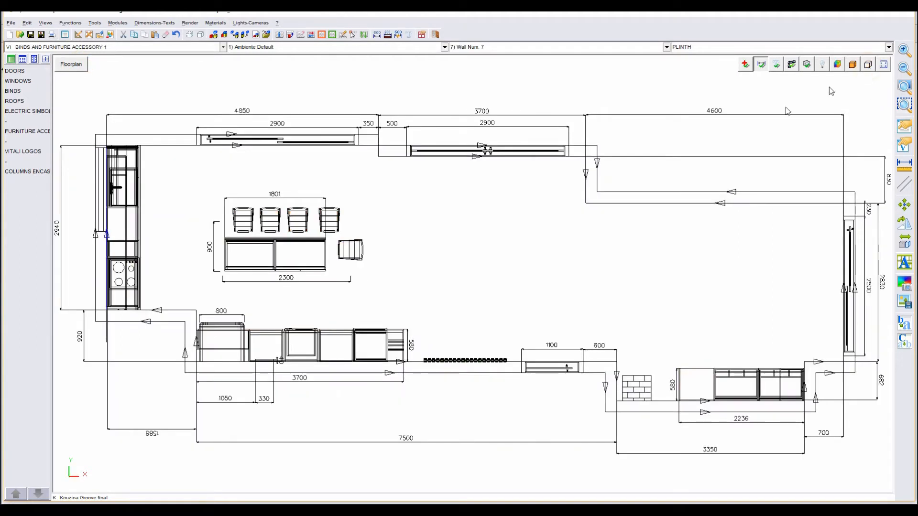
pyautogui.scroll(-1, 403, 198)
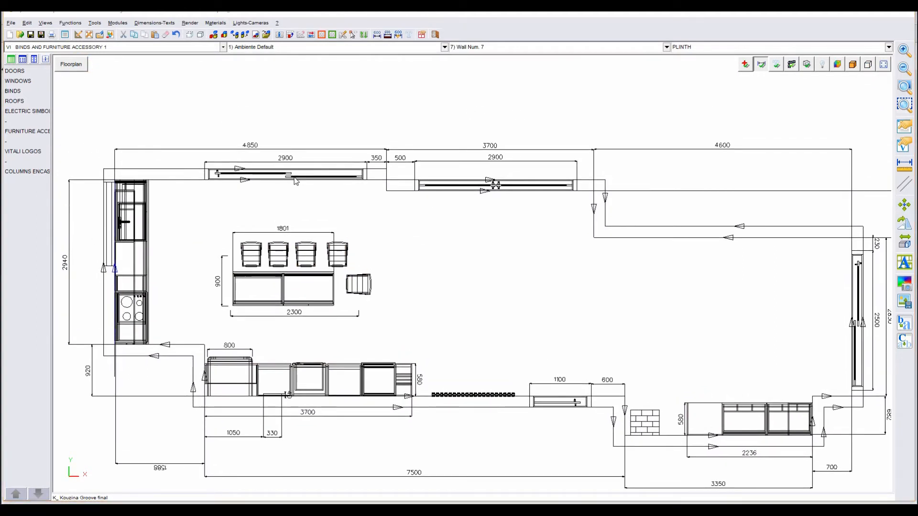
# Switch to KitchenWhiz and add 290 cm wide balcony doors on the 485 cm upper wall, 35 cm from its right end.
pyautogui.hotkey('alt', 'Tab')
pyautogui.click(861, 170)
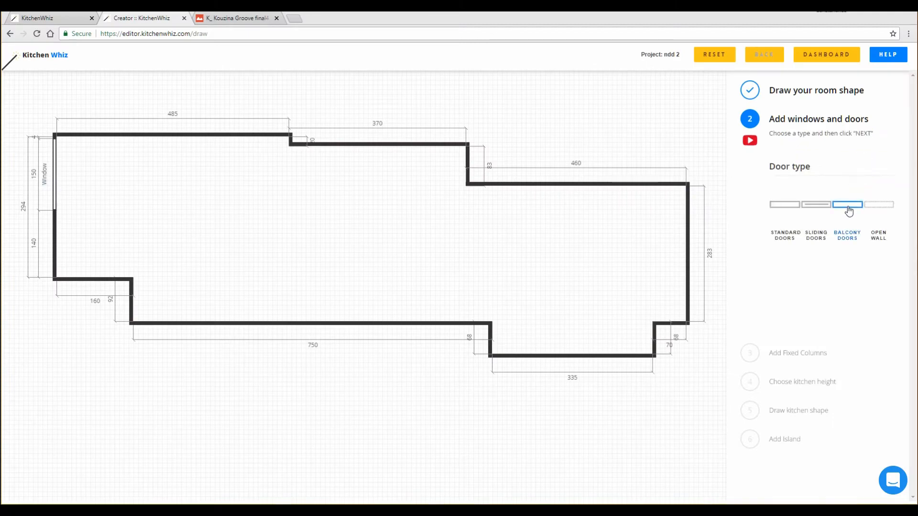
pyautogui.click(848, 206)
pyautogui.click(786, 255)
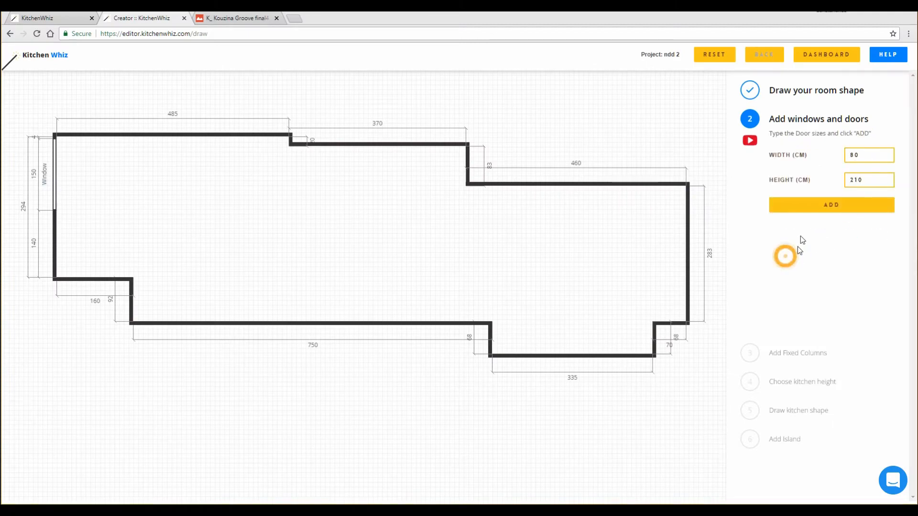
pyautogui.doubleClick(851, 158)
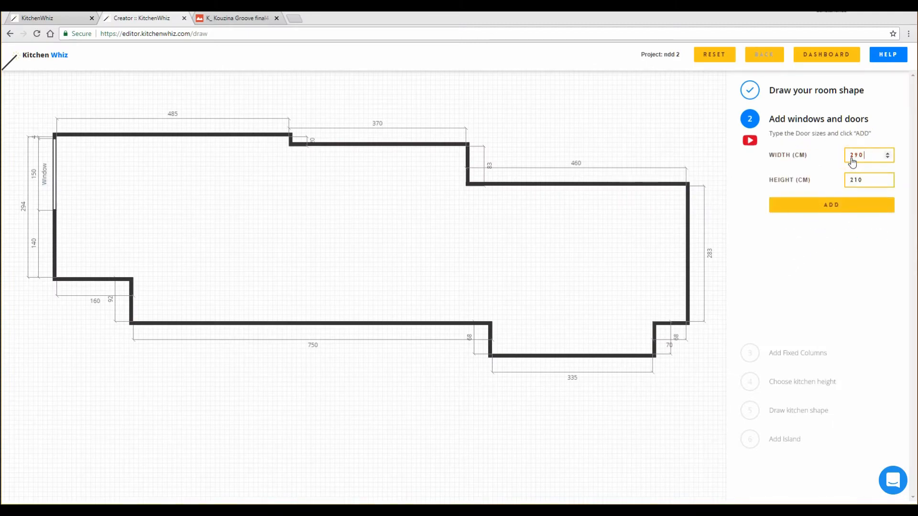
pyautogui.click(832, 206)
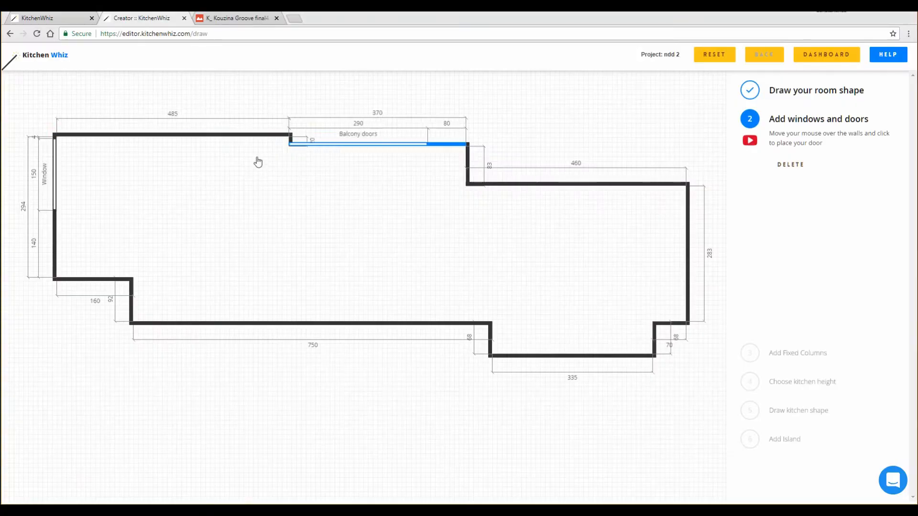
pyautogui.click(203, 156)
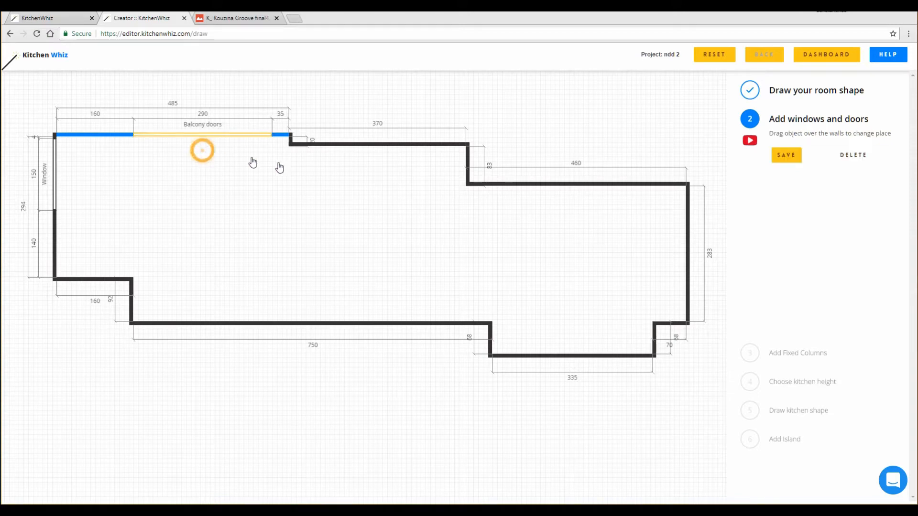
pyautogui.click(787, 156)
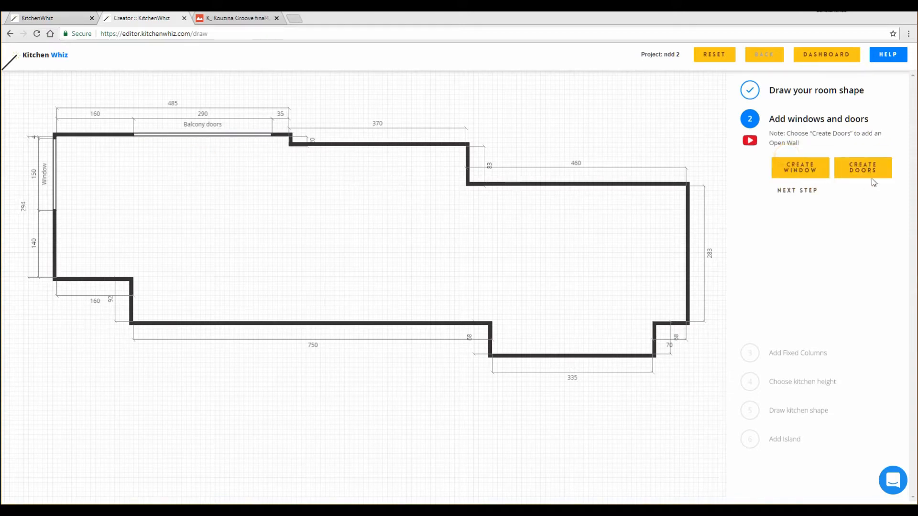
# Add 290 cm wide balcony doors on the 370 cm upper wall, 50 cm from its left end, and save their placement.
pyautogui.click(870, 179)
pyautogui.click(847, 206)
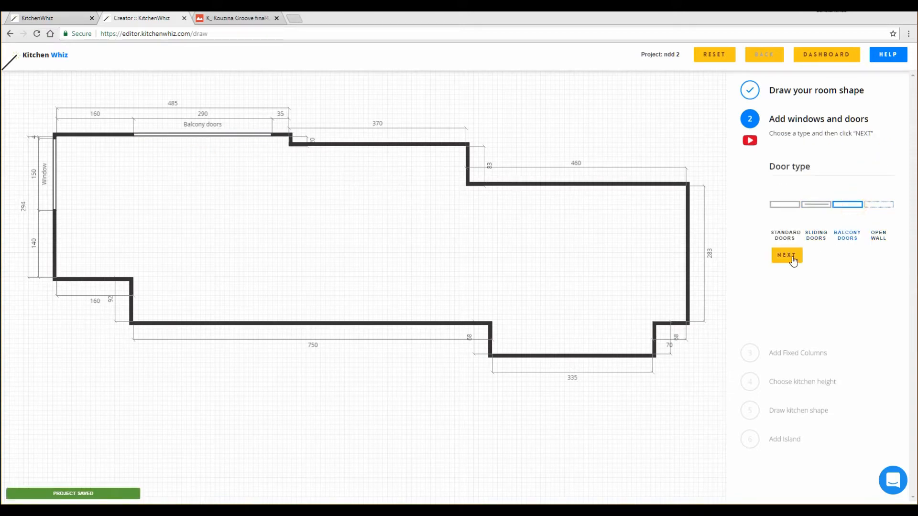
pyautogui.click(788, 257)
pyautogui.doubleClick(855, 156)
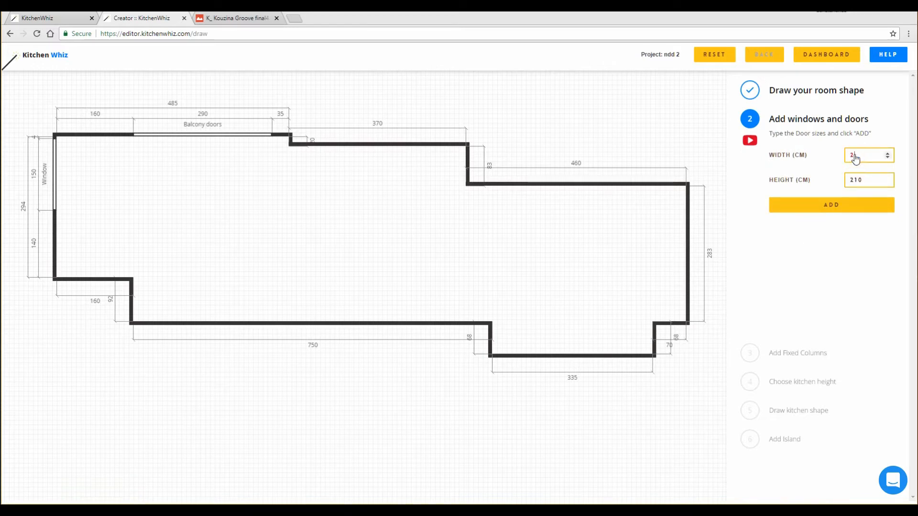
pyautogui.click(827, 204)
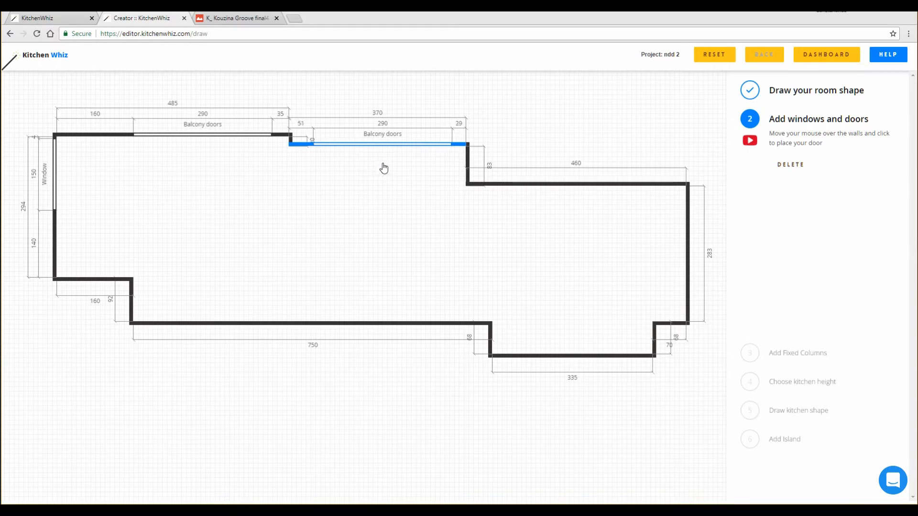
pyautogui.click(382, 168)
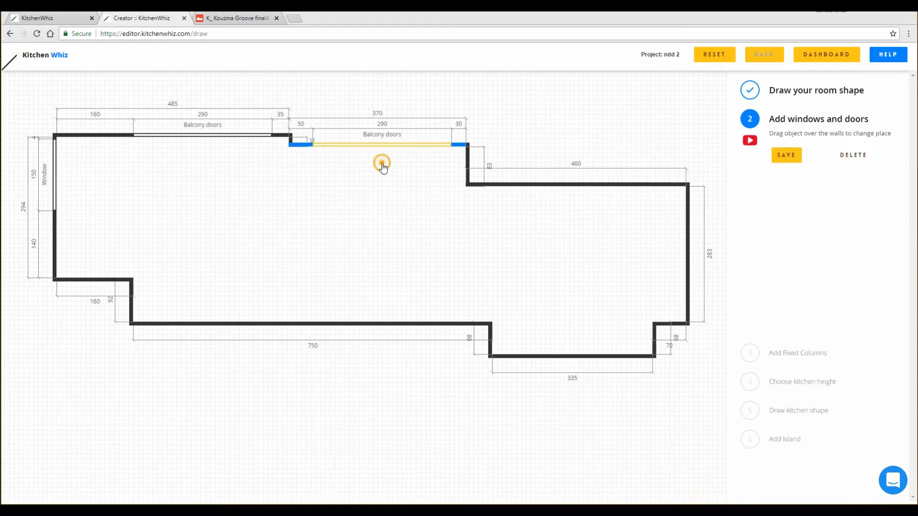
pyautogui.click(786, 155)
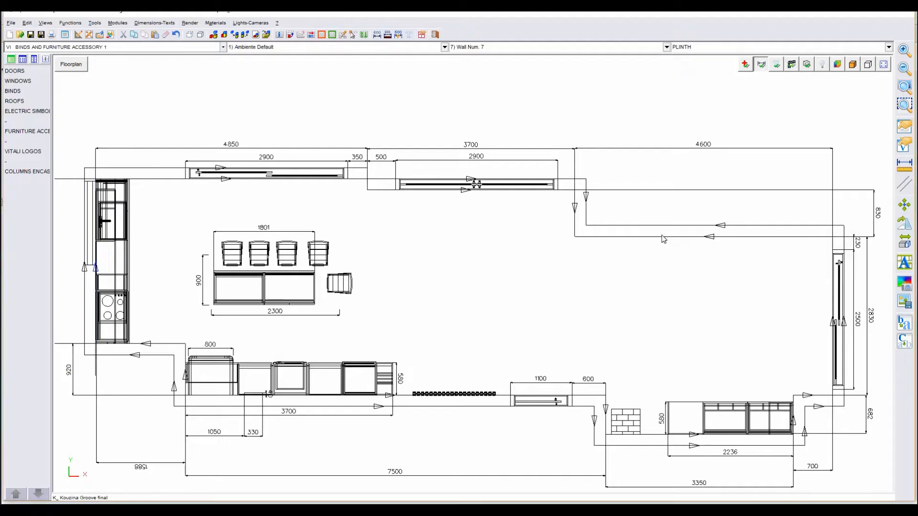
pyautogui.scroll(3, 569, 265)
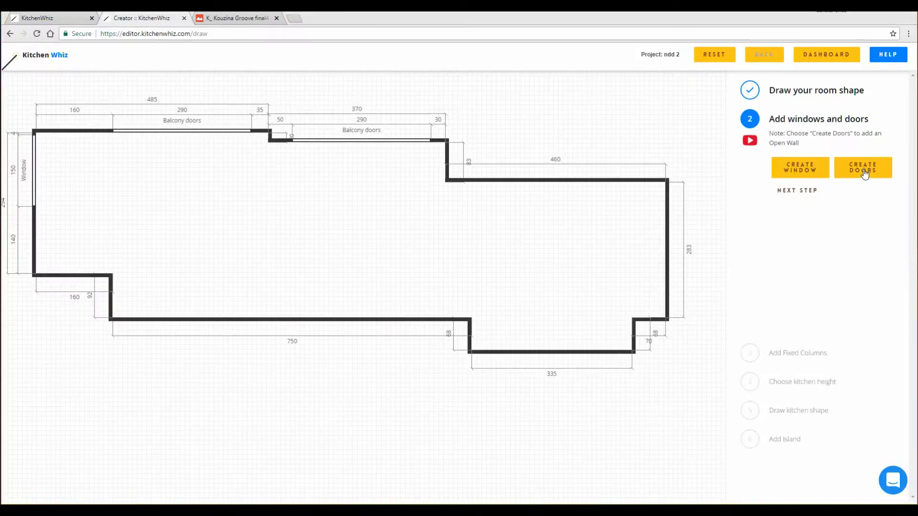
pyautogui.click(863, 173)
pyautogui.click(841, 204)
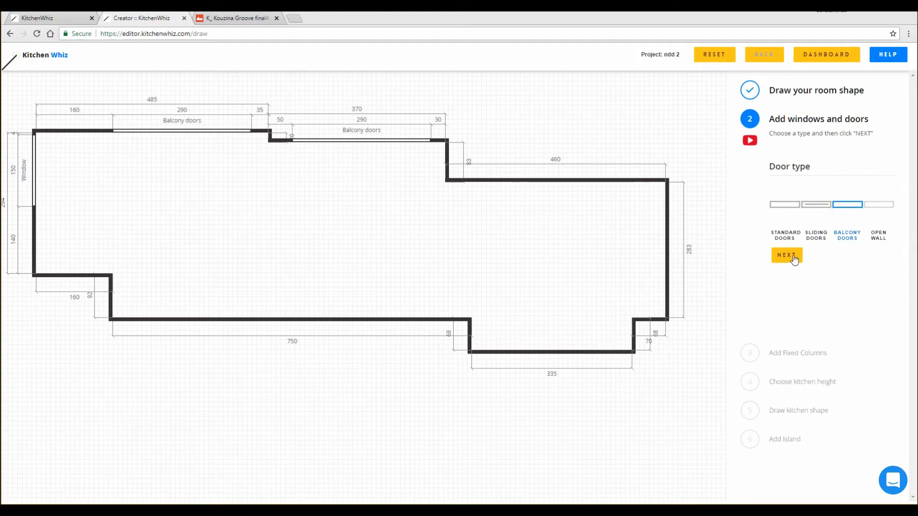
pyautogui.click(792, 256)
pyautogui.doubleClick(852, 161)
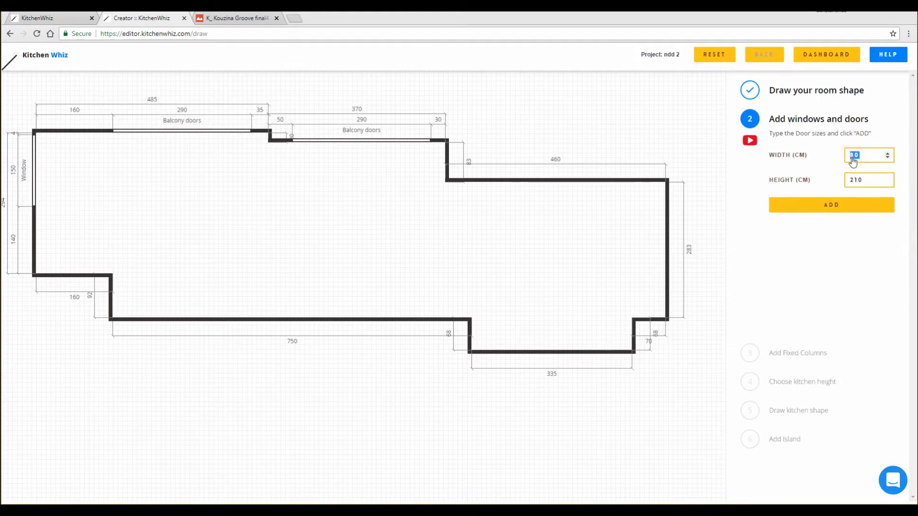
pyautogui.click(828, 205)
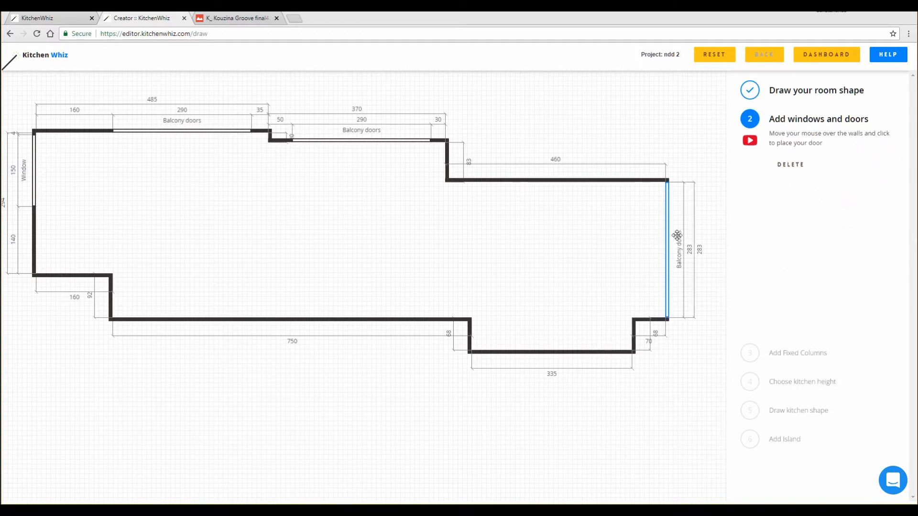
pyautogui.click(794, 166)
# Check the right wall's door width in the Giotto floor plan and create 250 cm wide balcony doors in KitchenWhiz.
pyautogui.hotkey('alt', 'Tab')
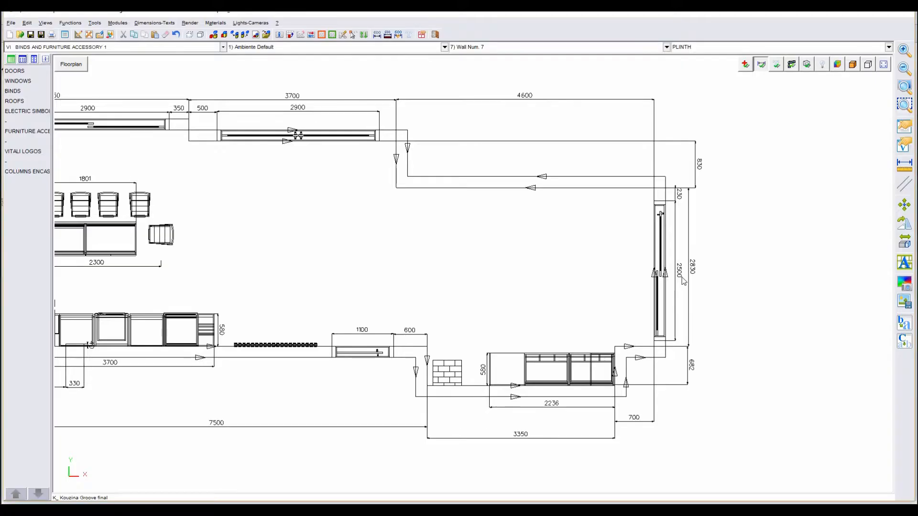
pyautogui.hotkey('alt', 'Tab')
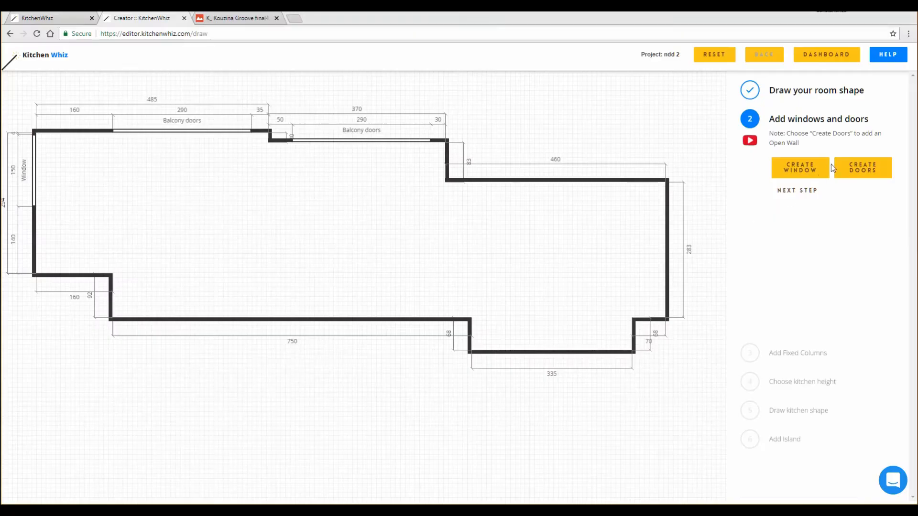
pyautogui.click(852, 168)
pyautogui.click(849, 209)
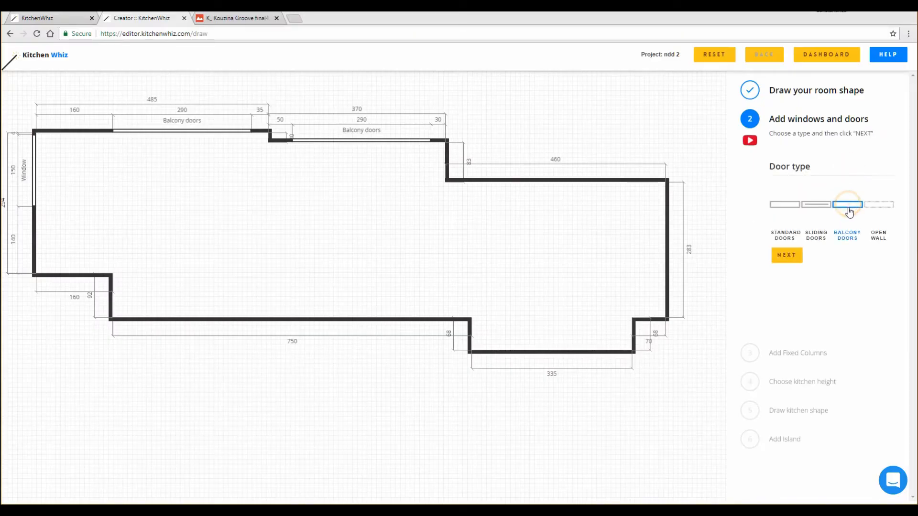
pyautogui.click(787, 255)
pyautogui.doubleClick(855, 155)
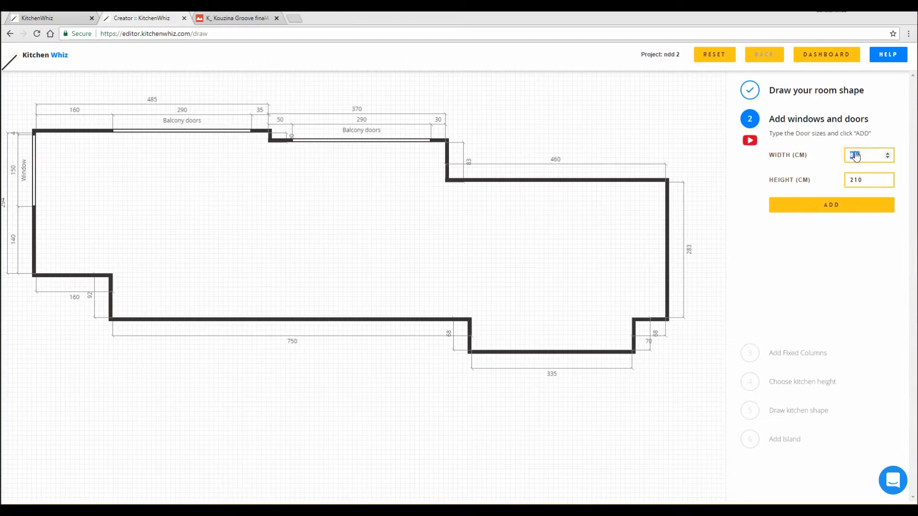
pyautogui.click(826, 210)
# Check the door offset in the Giotto floor plan and place the balcony doors on the 283 cm right wall, 23 cm below its upper corner.
pyautogui.hotkey('alt', 'Tab')
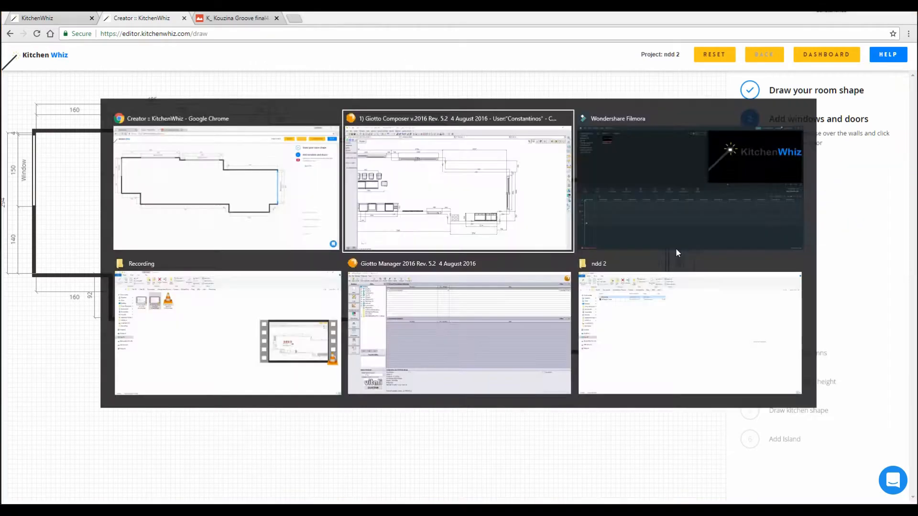
pyautogui.hotkey('alt', 'Tab')
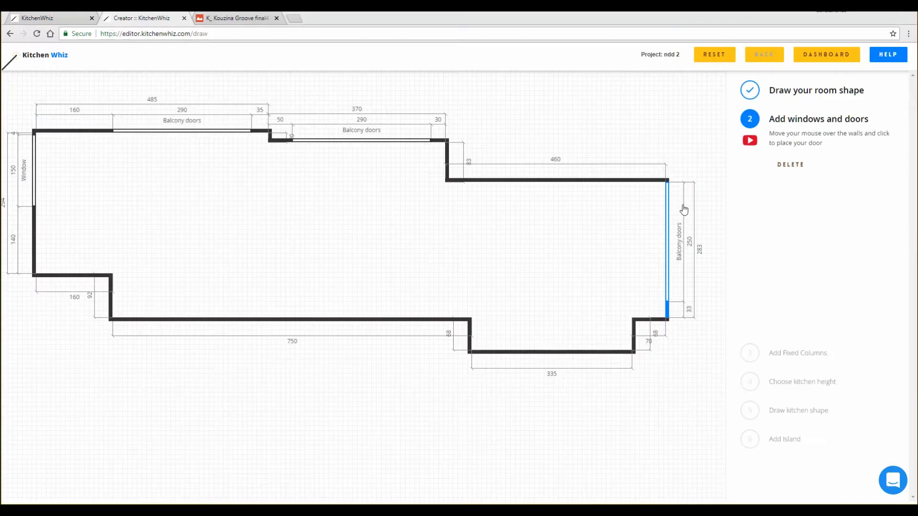
pyautogui.moveTo(675, 239); pyautogui.dragTo(668, 253)
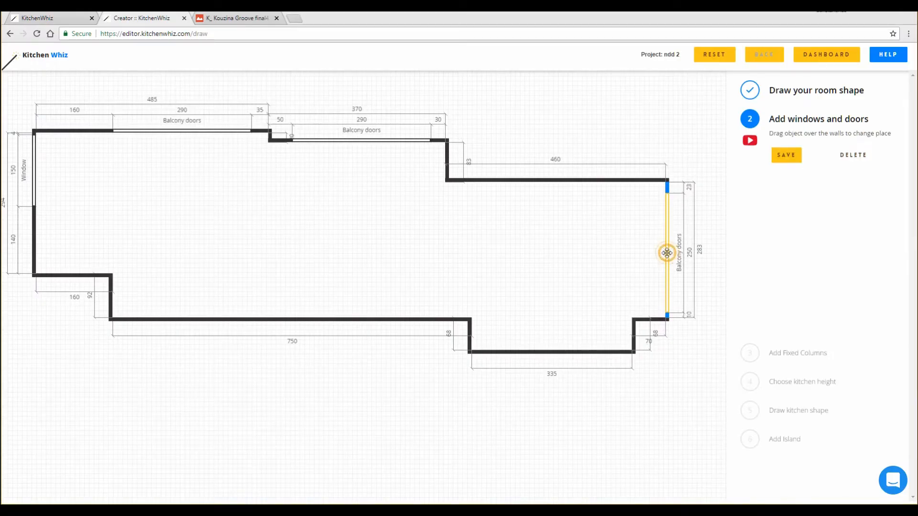
# Save the balcony doors on the 283 cm right wall and start a new door of the sliding type.
pyautogui.click(786, 155)
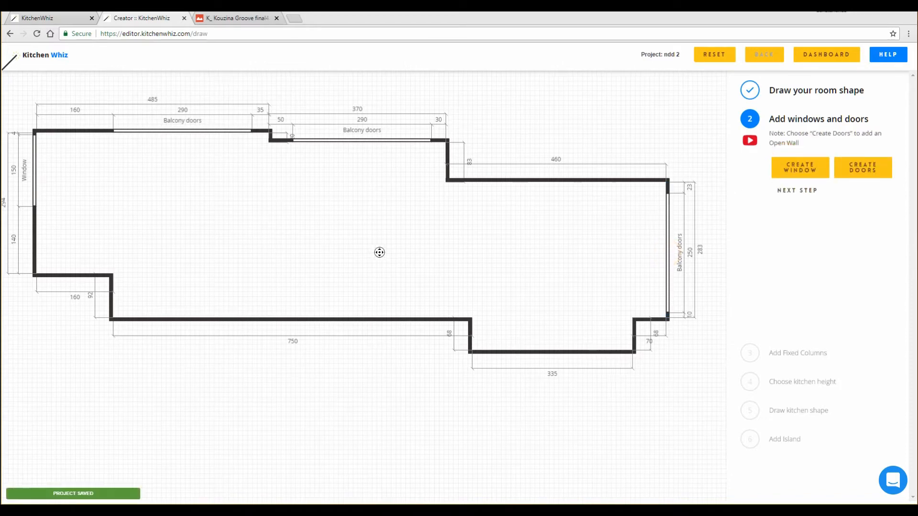
pyautogui.click(869, 176)
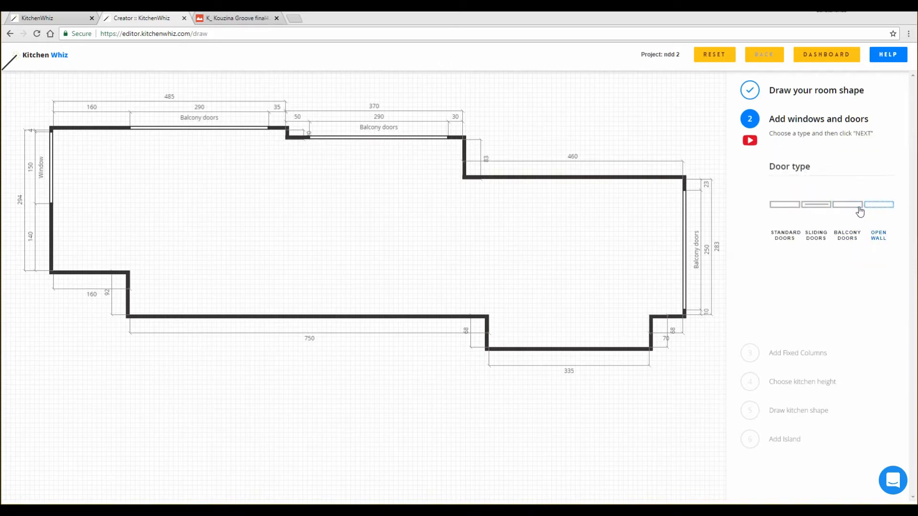
pyautogui.click(813, 204)
pyautogui.click(791, 257)
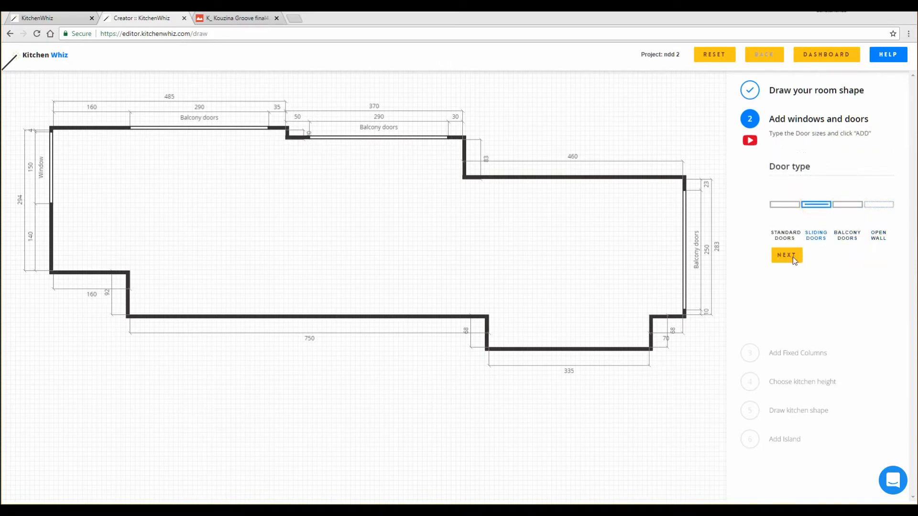
# Check the lower wall's door width in the Giotto floor plan and create 110 cm wide sliding doors in KitchenWhiz.
pyautogui.hotkey('alt', 'Tab')
pyautogui.moveTo(369, 280); pyautogui.dragTo(543, 239, button='middle')
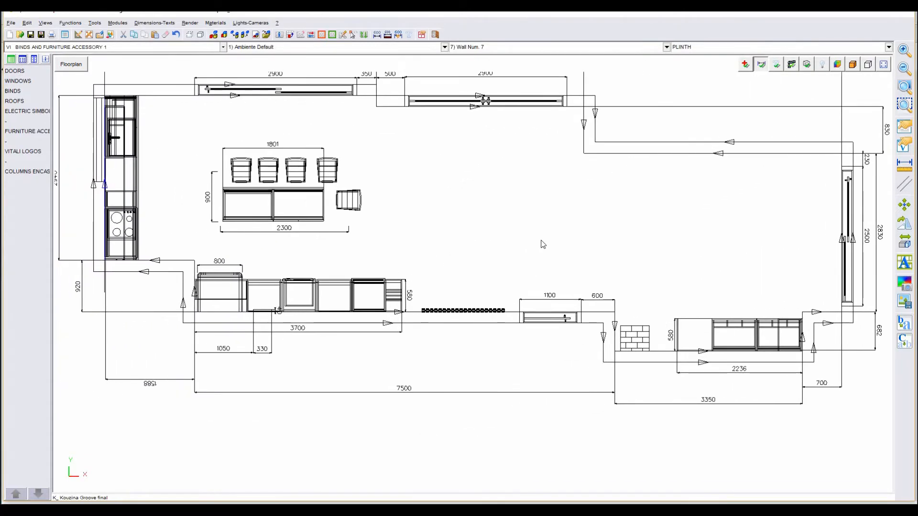
pyautogui.hotkey('alt', 'Tab')
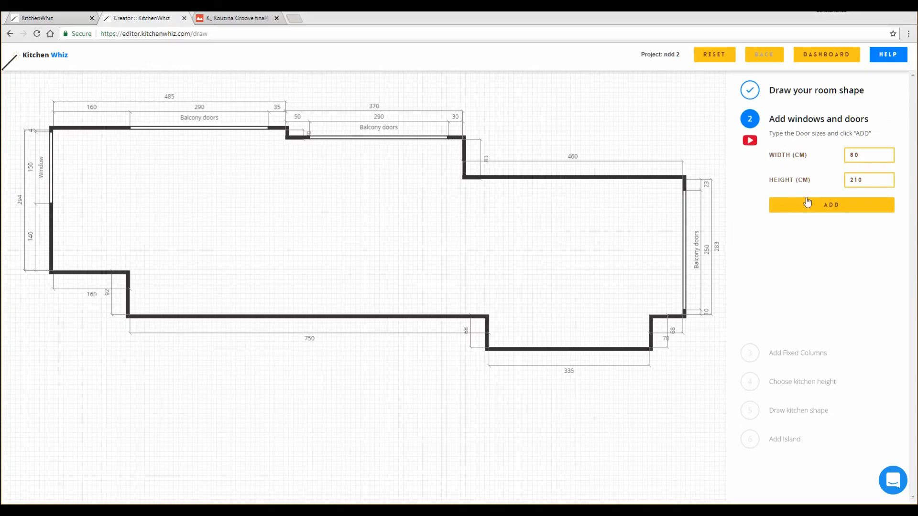
pyautogui.click(853, 158)
pyautogui.doubleClick(854, 158)
pyautogui.click(836, 204)
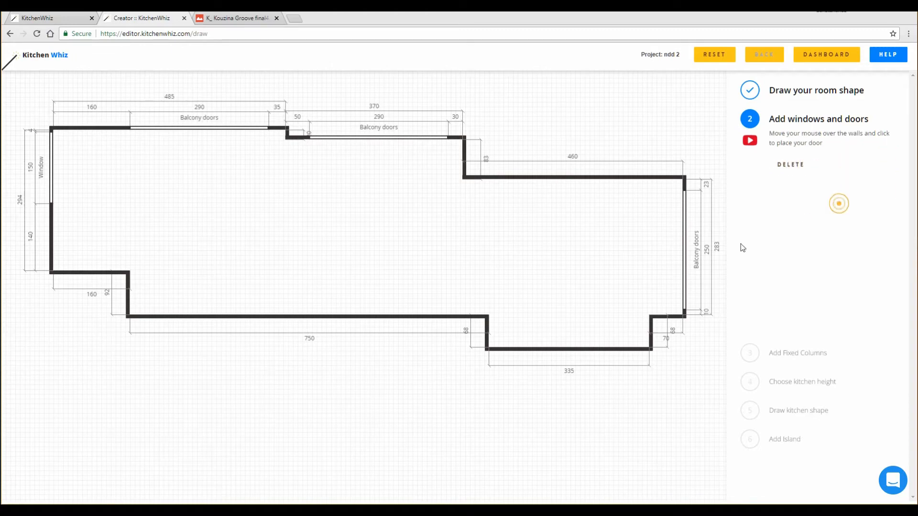
# Check the door offset in Giotto, then place the sliding doors on the 750 cm lower wall, 60 cm from its right end, and save.
pyautogui.hotkey('alt', 'Tab')
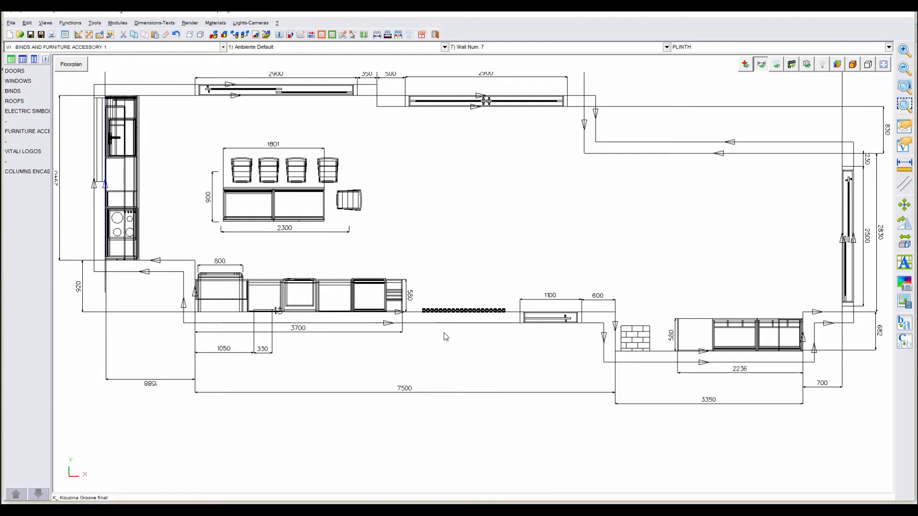
pyautogui.hotkey('alt', 'Tab')
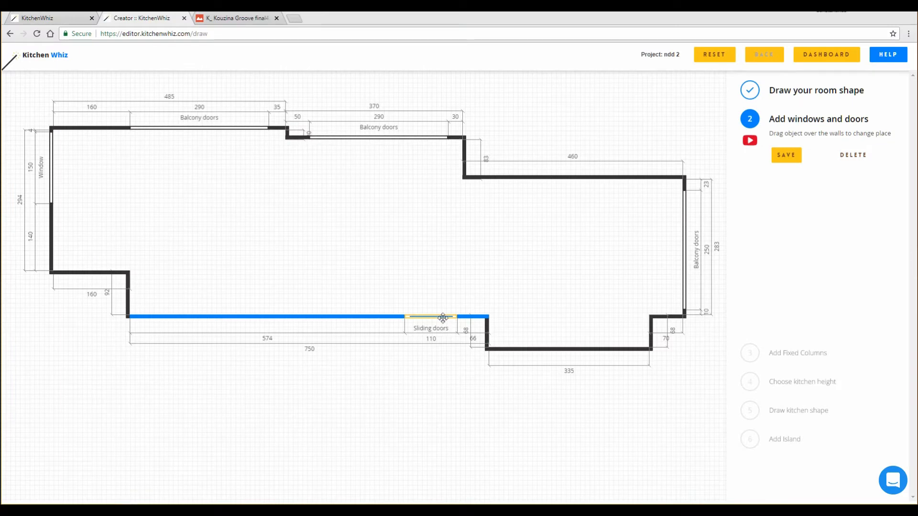
pyautogui.moveTo(443, 318); pyautogui.dragTo(435, 324)
pyautogui.click(800, 161)
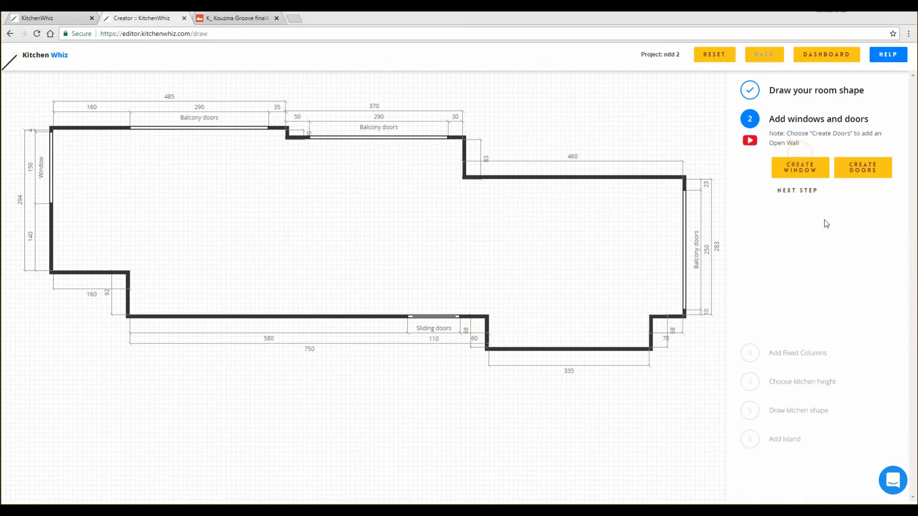
# Proceed to the fixed columns and place a 5 x 9 cm column about 113 cm from the left wall and 80 cm from the upper wall.
pyautogui.click(796, 188)
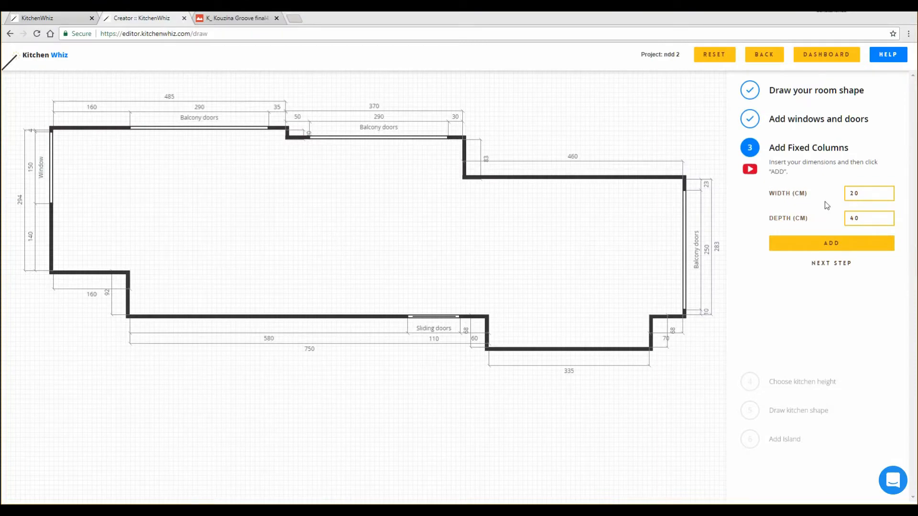
pyautogui.doubleClick(853, 194)
pyautogui.click(887, 191)
pyautogui.doubleClick(854, 222)
pyautogui.click(832, 245)
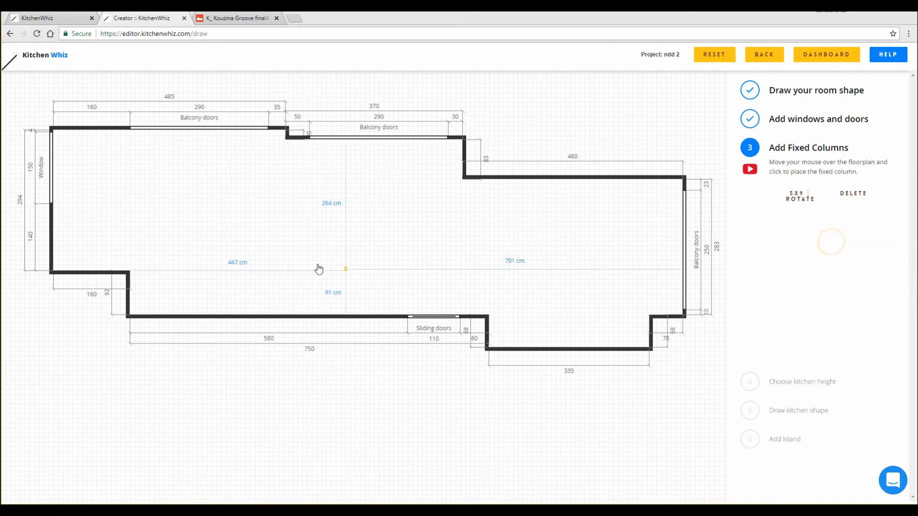
pyautogui.click(108, 170)
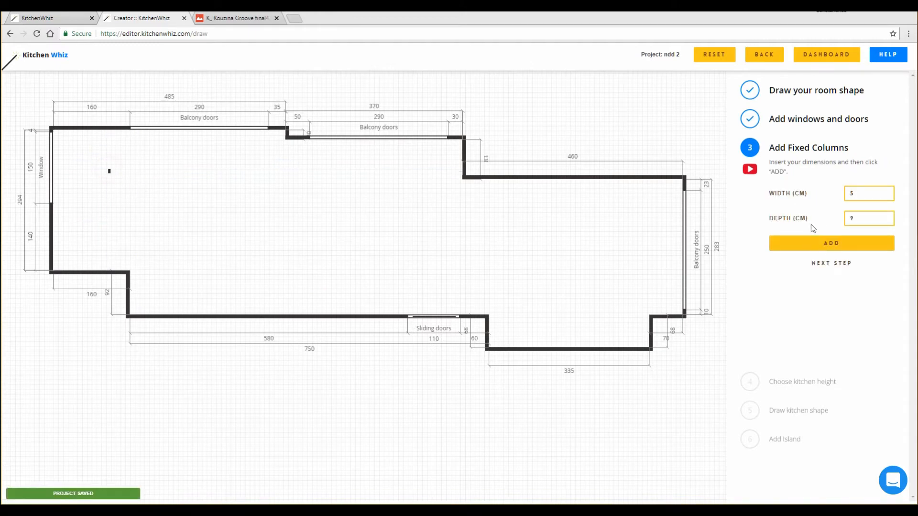
# Rotate the placed column to 9 x 5 cm, move it towards the room's upper-left corner and save it.
pyautogui.click(110, 172)
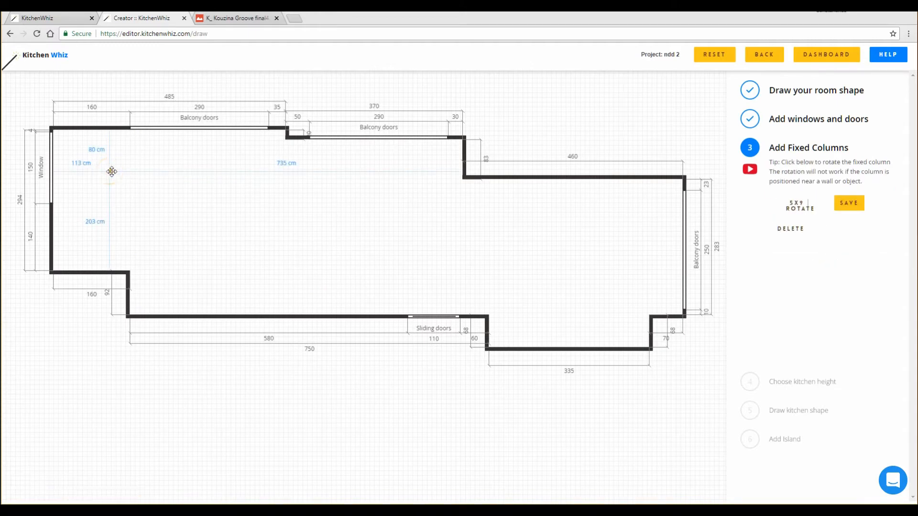
pyautogui.click(796, 211)
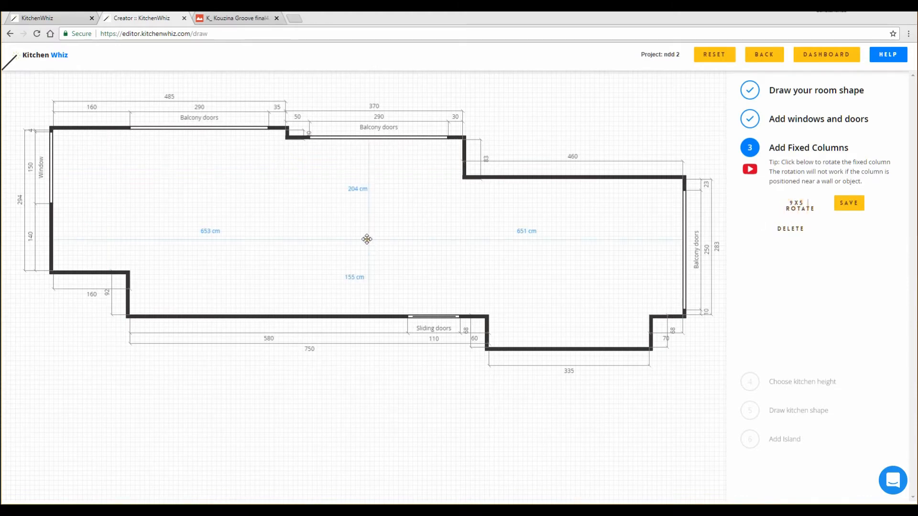
pyautogui.moveTo(367, 239); pyautogui.dragTo(53, 130)
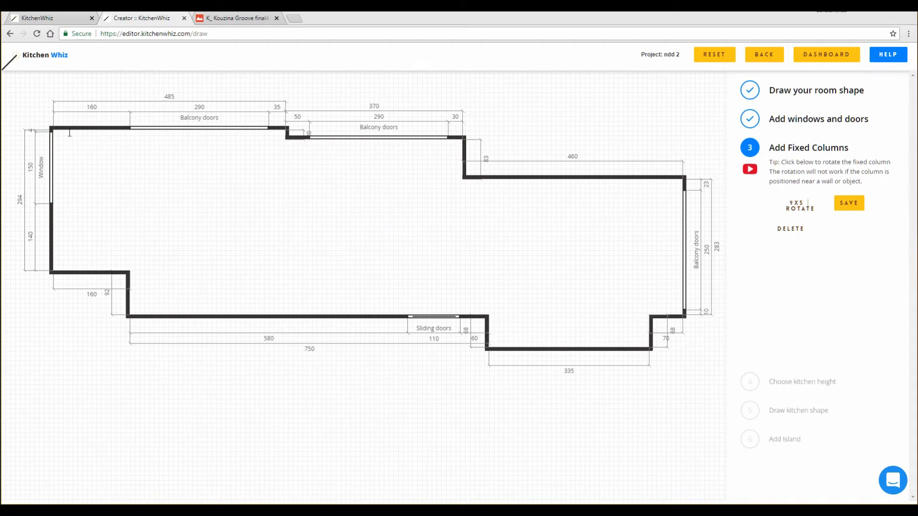
pyautogui.click(849, 203)
# Add a 5 x 9 cm fixed column, rotate it and place it in the room's upper-left corner.
pyautogui.click(832, 245)
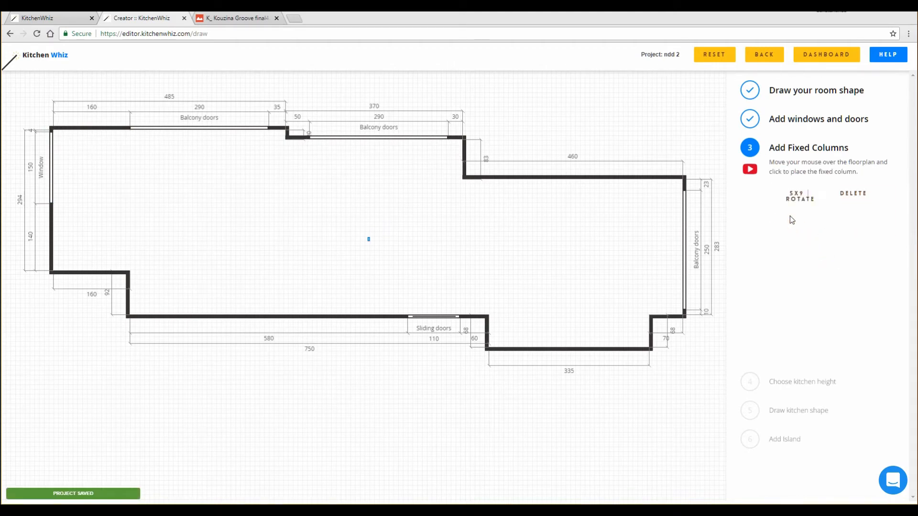
pyautogui.click(800, 199)
pyautogui.moveTo(369, 239); pyautogui.dragTo(53, 129)
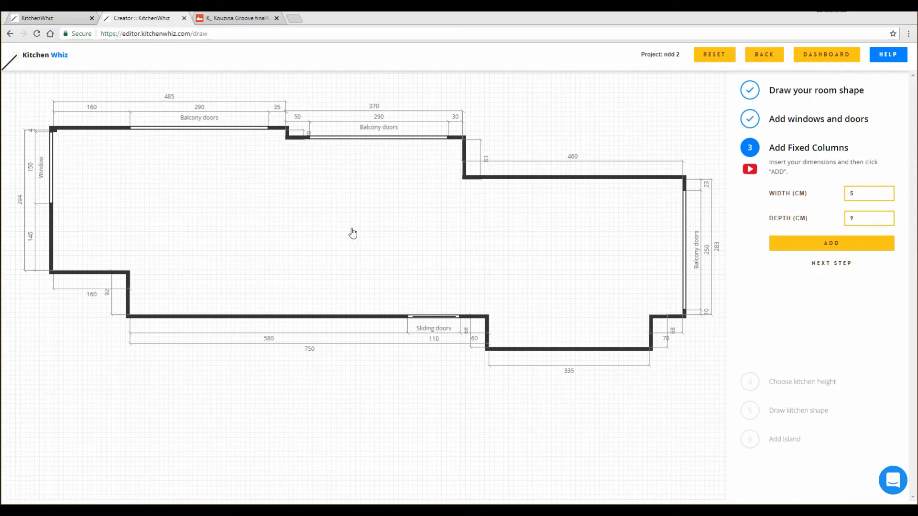
# Check the lower wall's column in the Giotto floor plan and create a fixed column 33 cm wide and 5 cm deep in KitchenWhiz.
pyautogui.hotkey('alt', 'Tab')
pyautogui.scroll(-5, 421, 282)
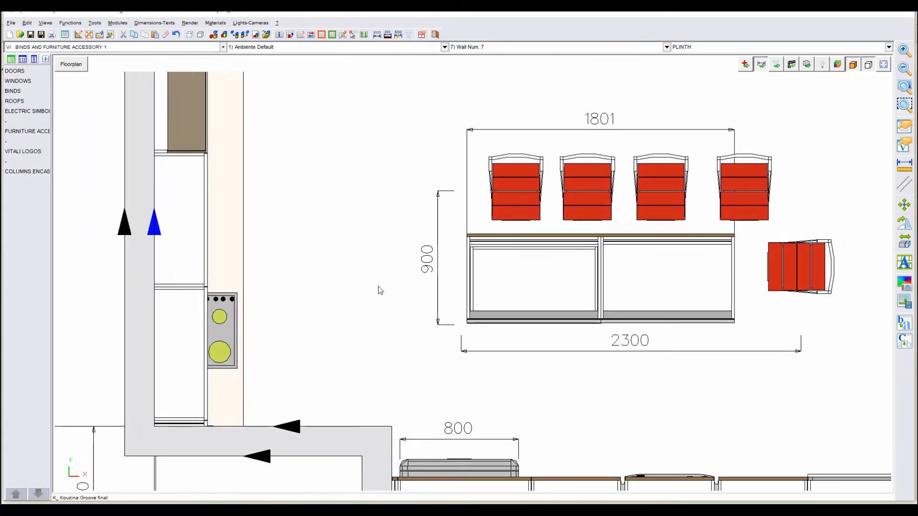
pyautogui.scroll(-4, 526, 285)
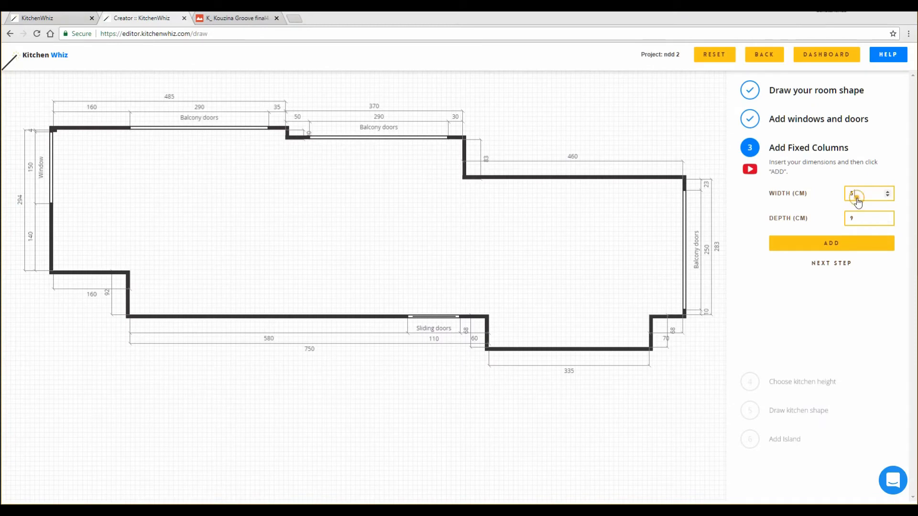
pyautogui.doubleClick(855, 200)
pyautogui.write('33')
pyautogui.doubleClick(852, 223)
pyautogui.click(837, 245)
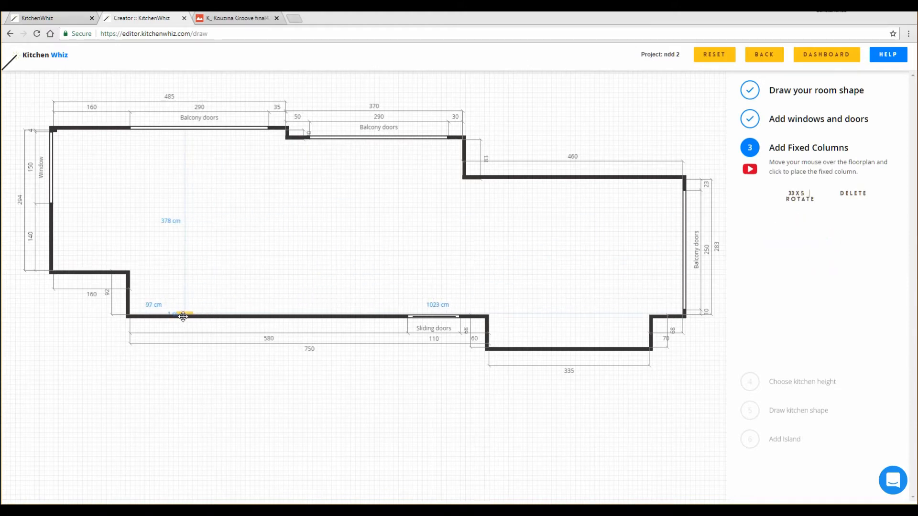
# Check the column offset in Giotto and place the 33 x 5 cm column along the 750 cm lower wall, about 105 cm from its left end.
pyautogui.hotkey('alt', 'Tab')
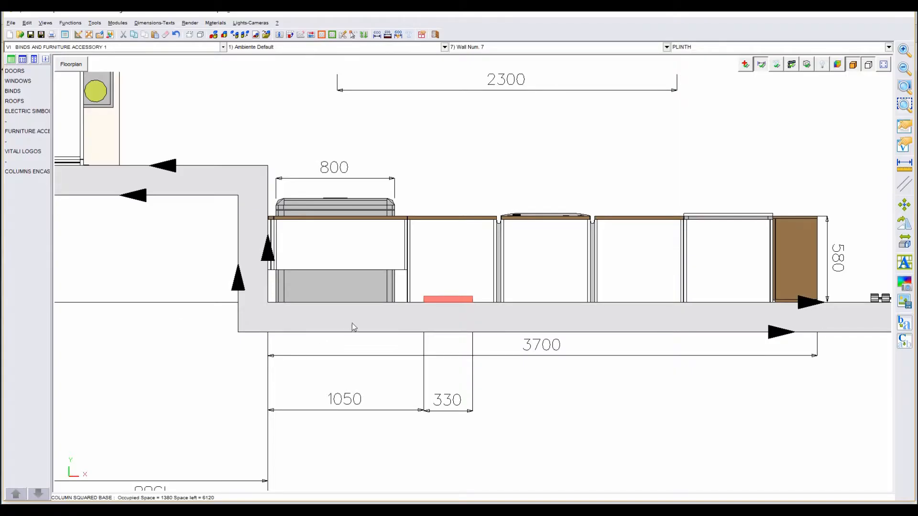
pyautogui.hotkey('alt', 'Tab')
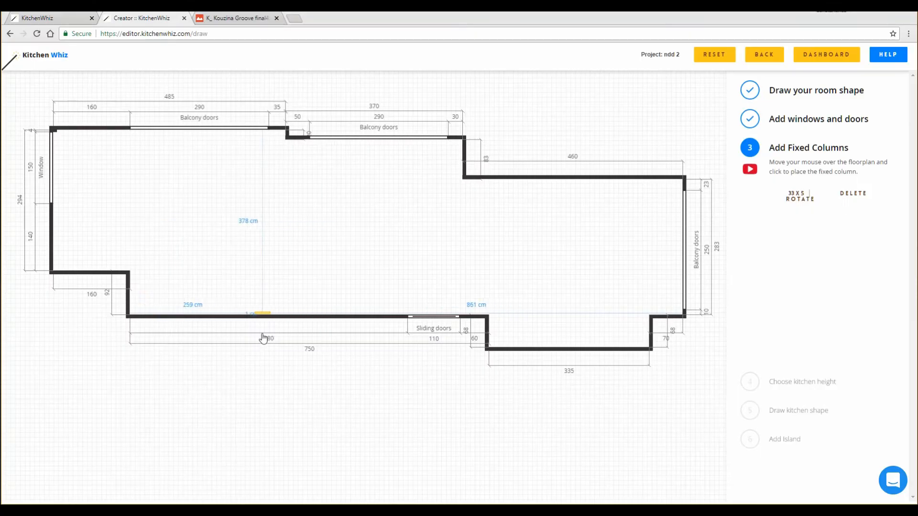
pyautogui.click(188, 340)
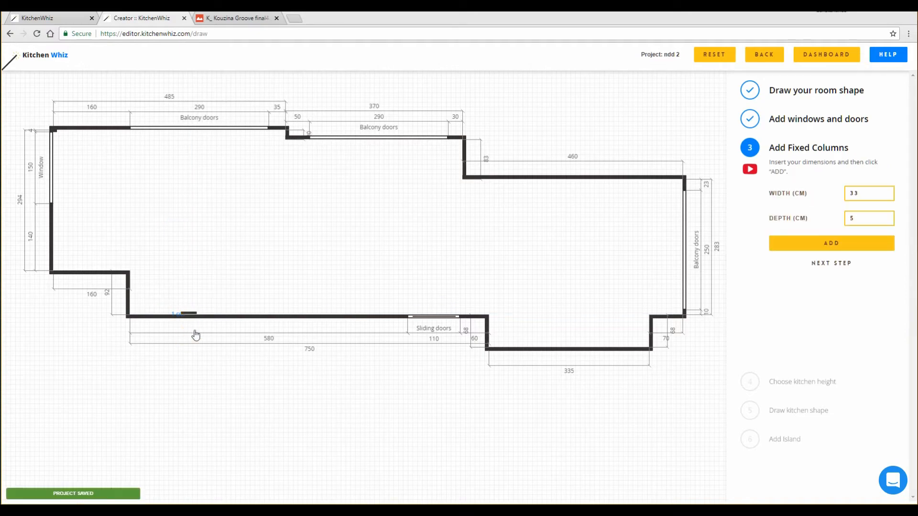
# Check the rest of the Giotto floor plan for columns, then proceed to the kitchen height in KitchenWhiz and choose custom heights.
pyautogui.hotkey('alt', 'Tab')
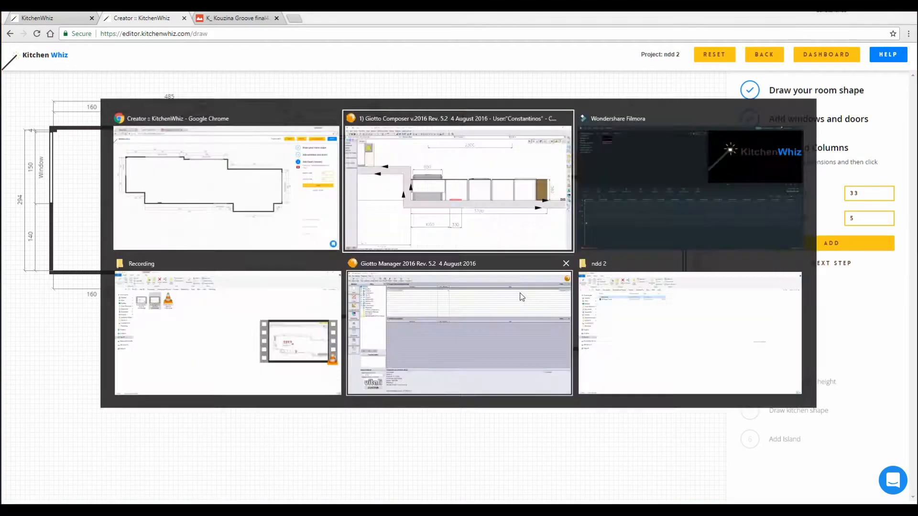
pyautogui.scroll(-5, 578, 297)
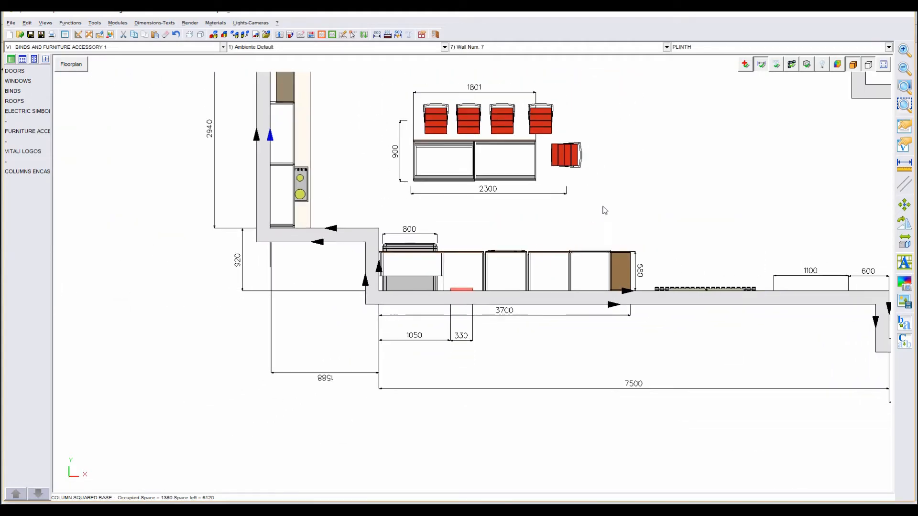
pyautogui.scroll(-1, 593, 305)
pyautogui.hotkey('alt', 'Tab')
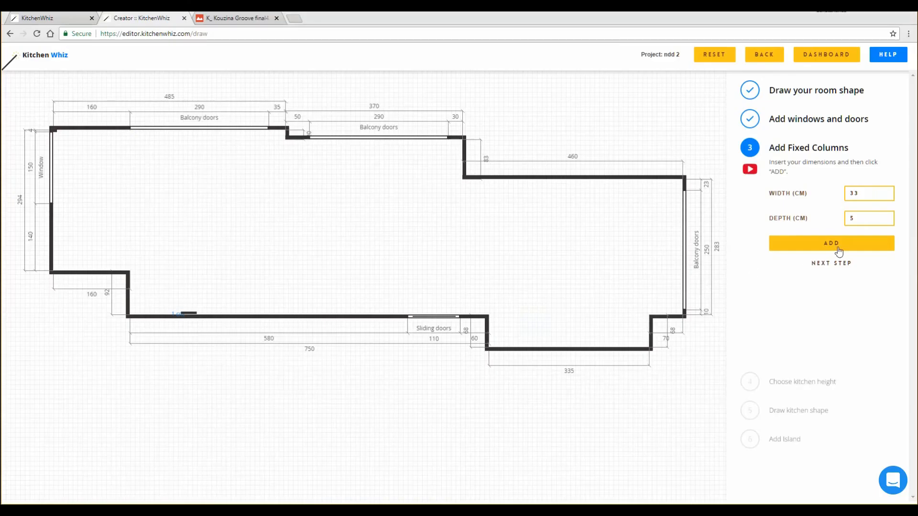
pyautogui.click(828, 263)
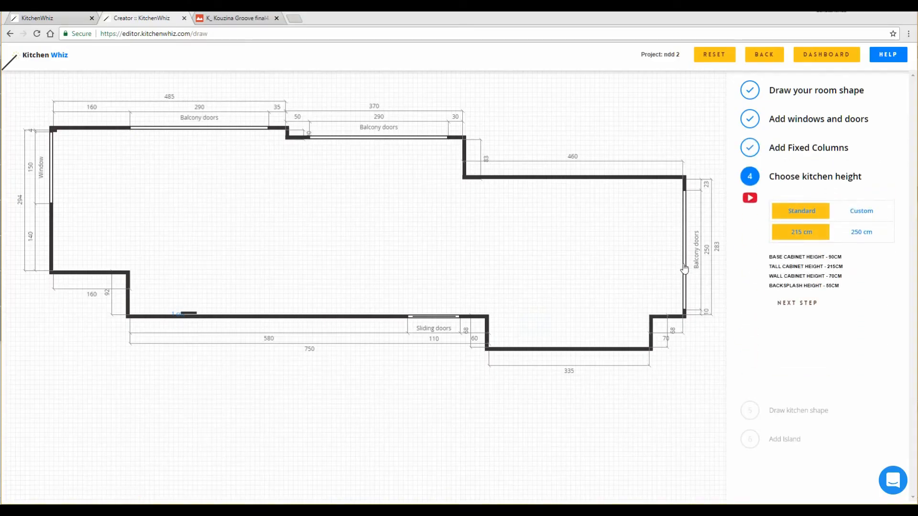
pyautogui.click(856, 212)
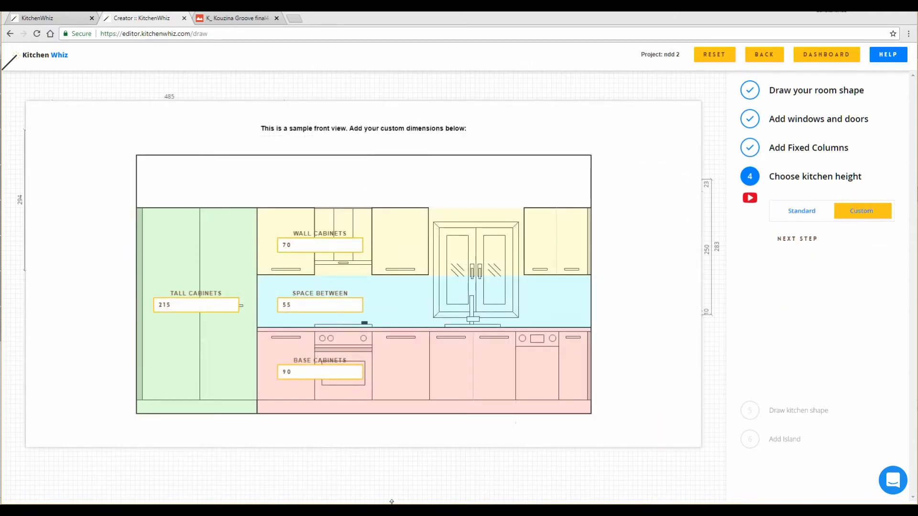
# Switch to Giotto Composer and open the front view of Wall Num. 7 to examine its cabinet heights.
pyautogui.click(391, 509)
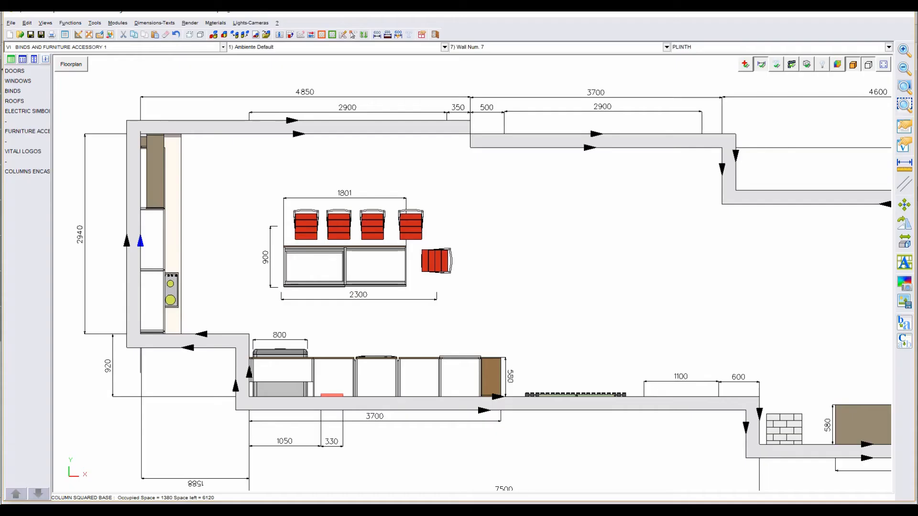
pyautogui.click(77, 67)
pyautogui.click(85, 72)
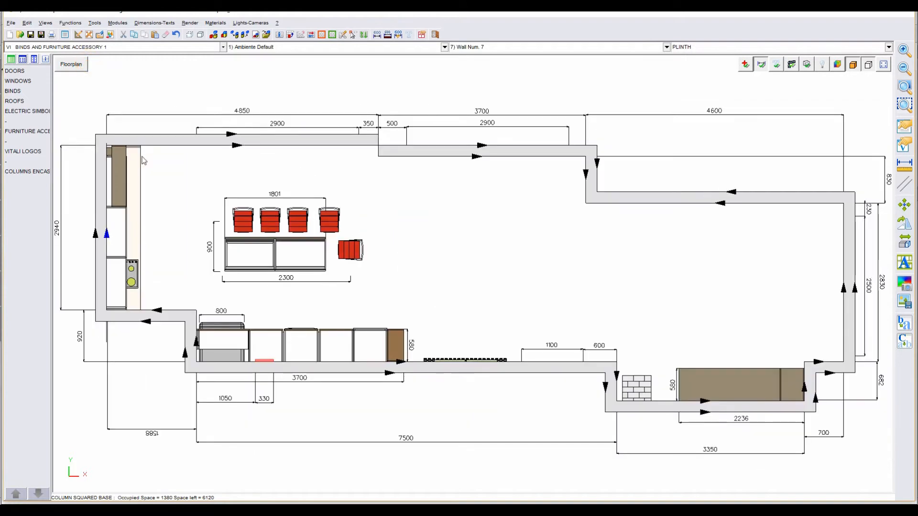
pyautogui.click(70, 64)
pyautogui.click(79, 81)
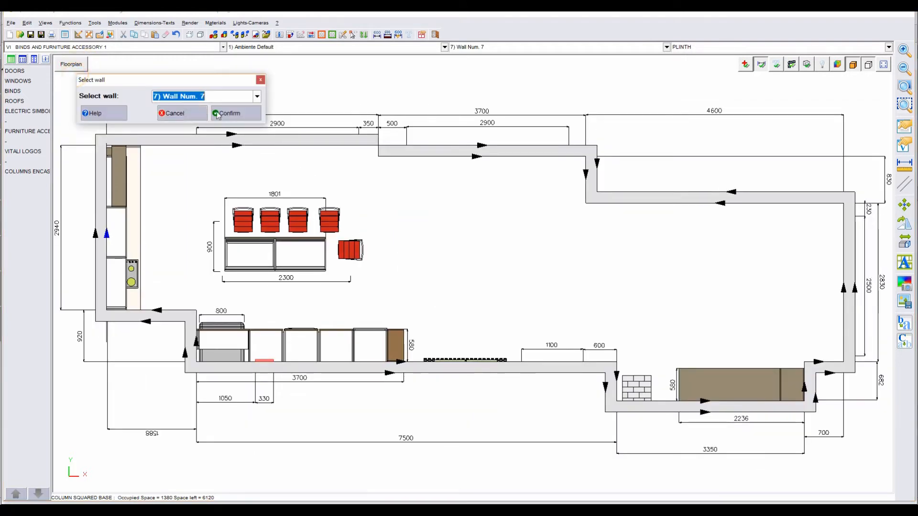
pyautogui.click(218, 113)
pyautogui.scroll(1, 561, 300)
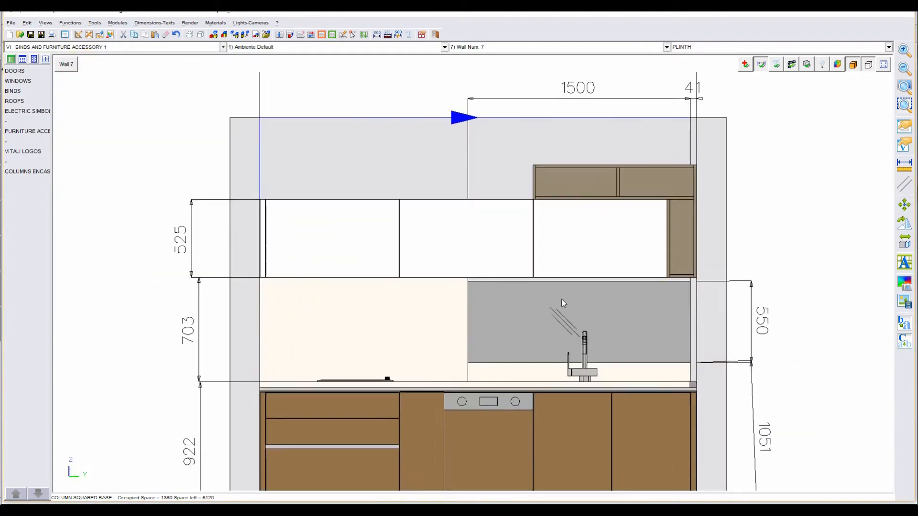
pyautogui.scroll(-3, 562, 299)
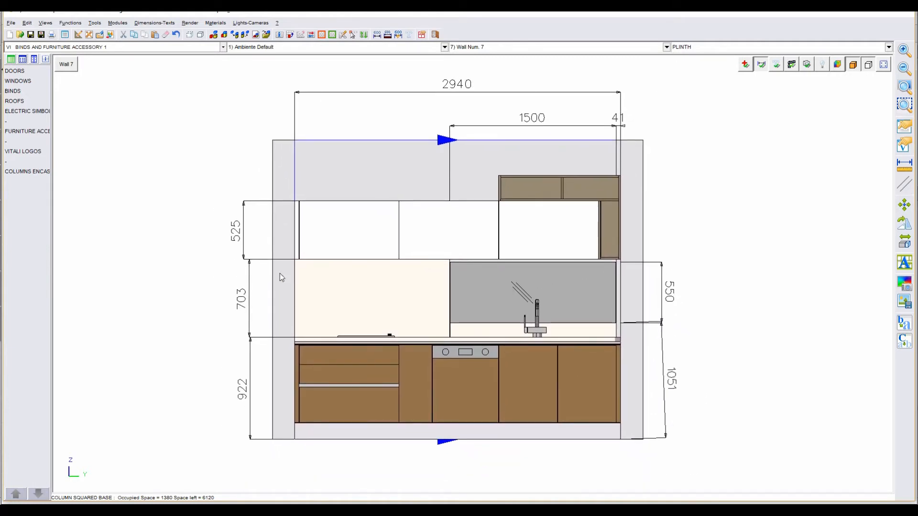
# Set the custom wall cabinet height to 53 cm in KitchenWhiz and return to the Wall 7 view in Giotto Composer.
pyautogui.hotkey('alt', 'Tab')
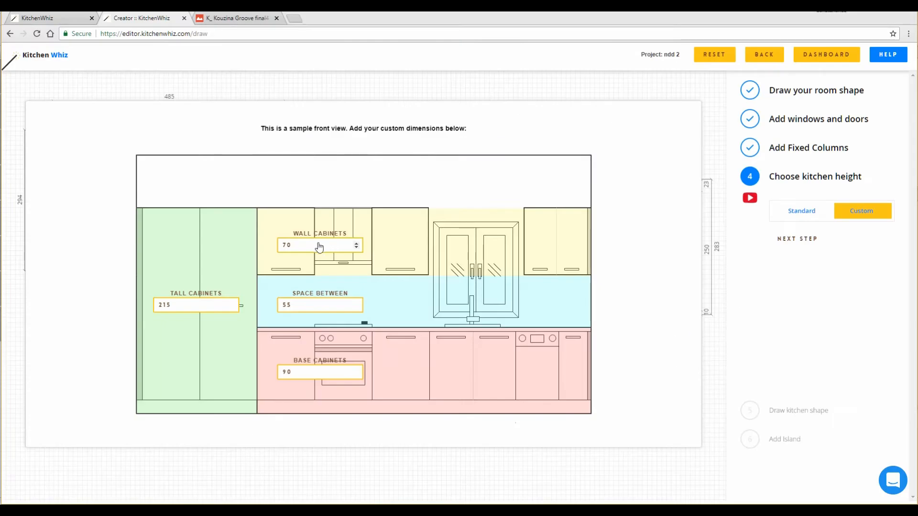
pyautogui.write('53')
pyautogui.hotkey('alt', 'Tab')
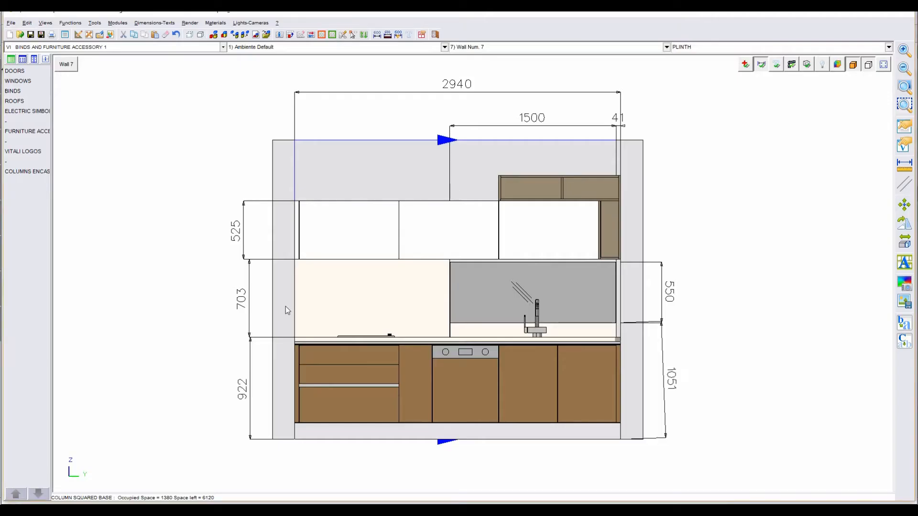
# Set the custom space between cabinets to 70 cm in KitchenWhiz and return to the Wall 7 view in Giotto Composer.
pyautogui.hotkey('alt', 'Tab')
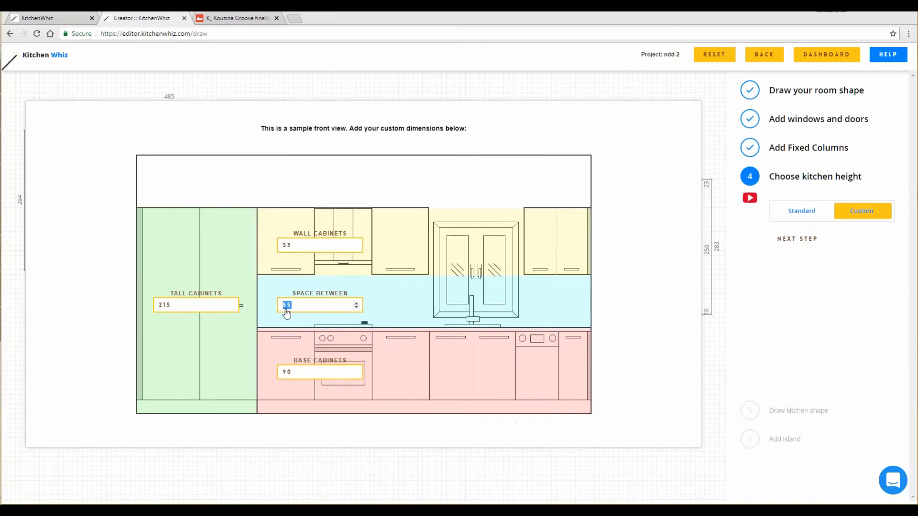
pyautogui.write('70')
pyautogui.hotkey('alt', 'Tab')
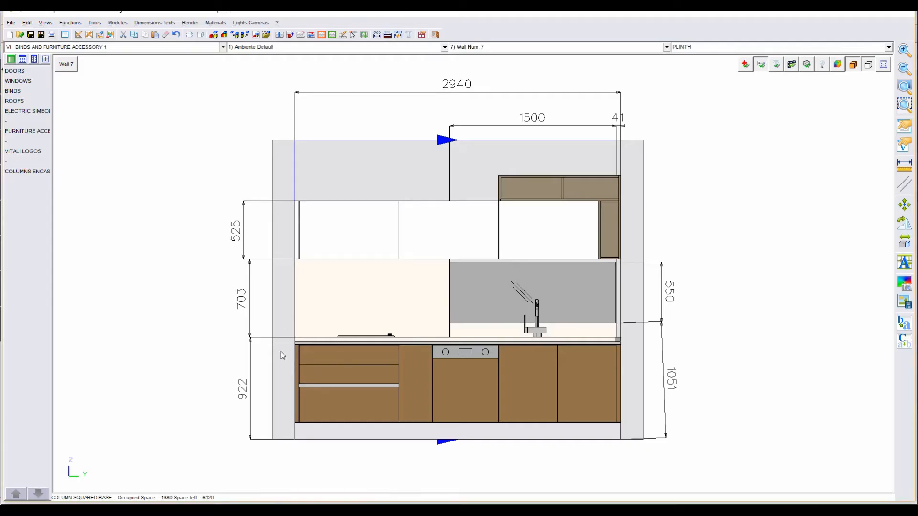
# Set the custom base cabinet height in KitchenWhiz and proceed to drawing the kitchen shape.
pyautogui.hotkey('alt', 'Tab')
pyautogui.press('Tab')
pyautogui.write('94')
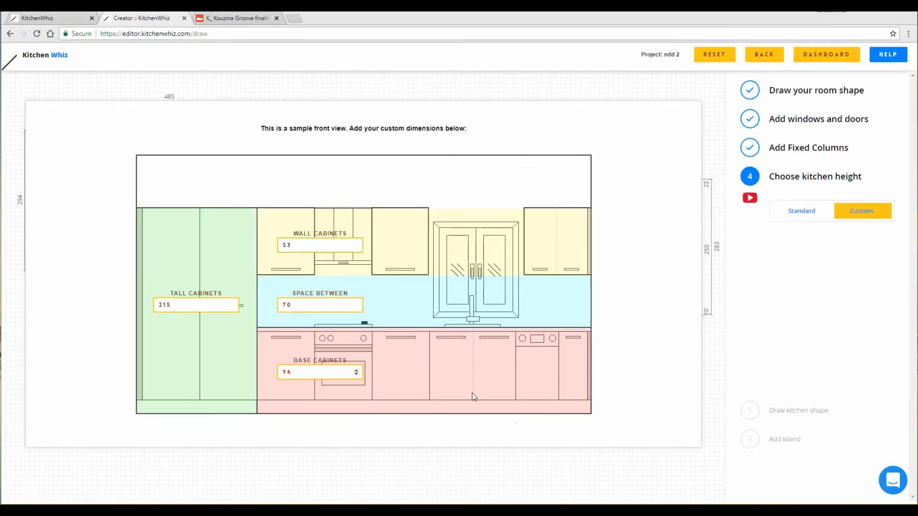
pyautogui.doubleClick(356, 376)
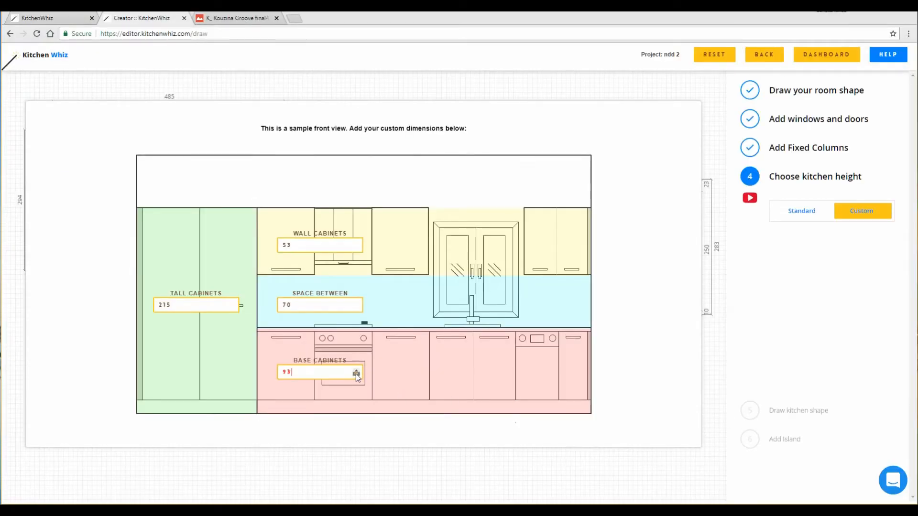
pyautogui.doubleClick(290, 377)
pyautogui.click(357, 374)
pyautogui.click(800, 241)
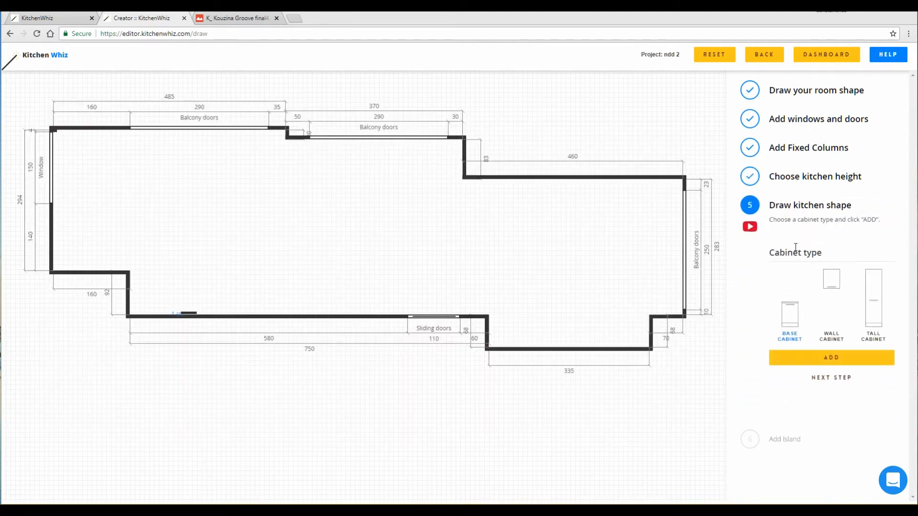
# Draw and save a base cabinet run along the full 294 cm window wall.
pyautogui.moveTo(287, 242); pyautogui.dragTo(299, 254)
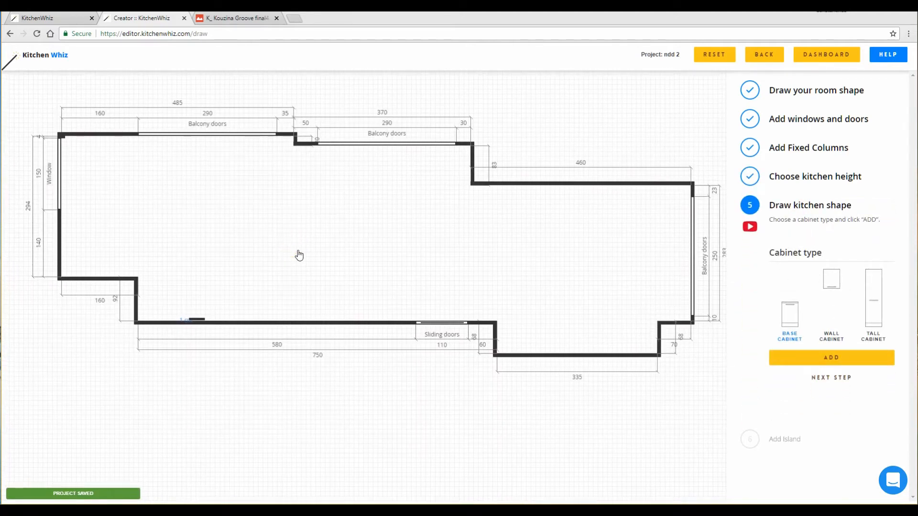
pyautogui.click(820, 363)
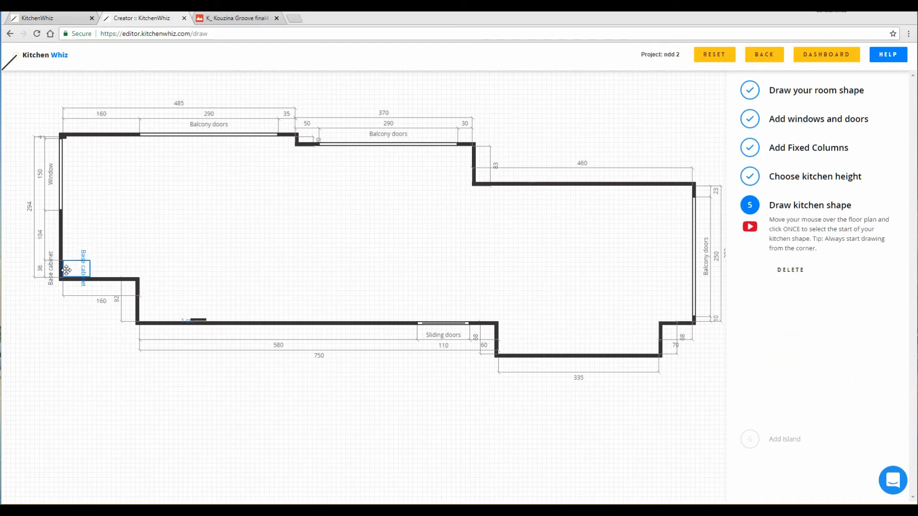
pyautogui.click(66, 269)
pyautogui.click(67, 141)
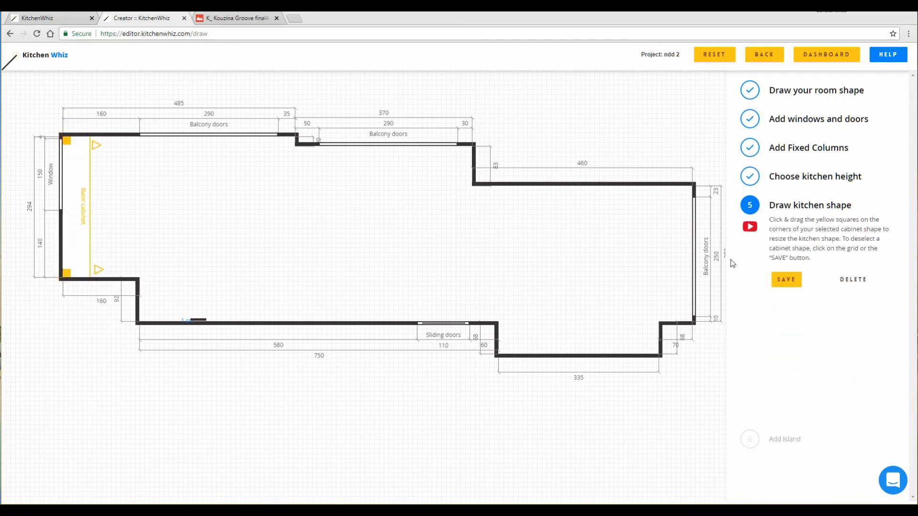
pyautogui.click(788, 280)
# Add and save a wall cabinet run along the full 294 cm window wall, above the base cabinets.
pyautogui.click(838, 293)
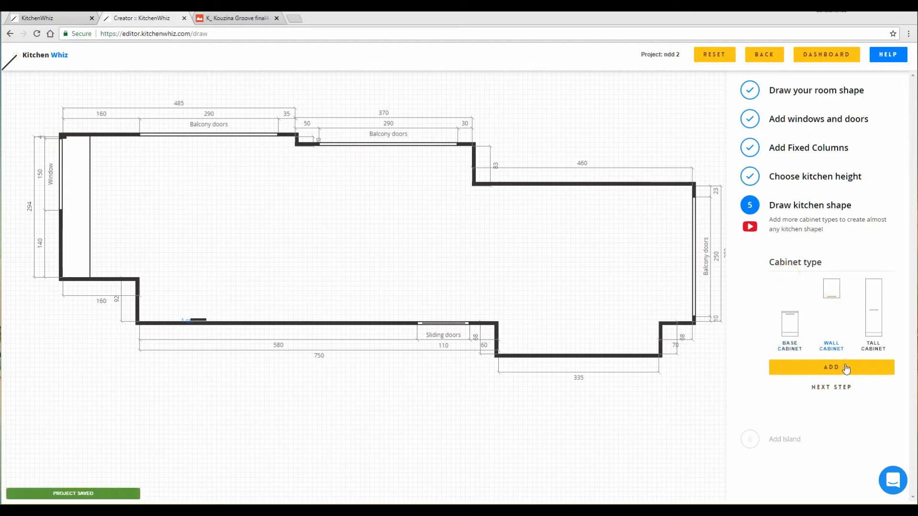
pyautogui.click(841, 366)
pyautogui.click(67, 274)
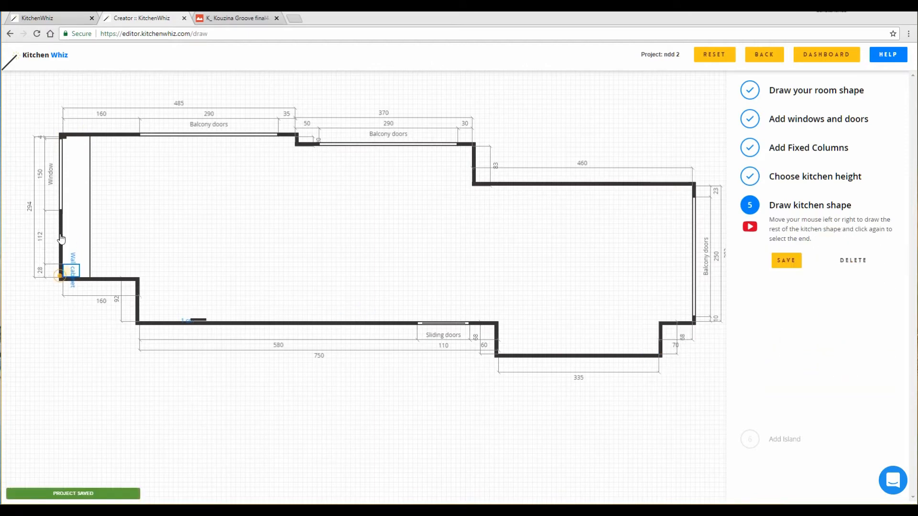
pyautogui.click(51, 128)
pyautogui.click(785, 279)
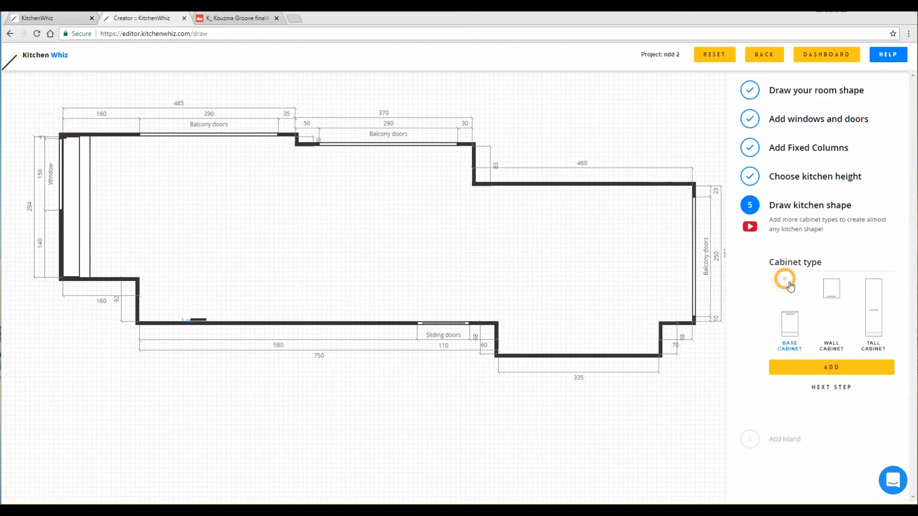
# Draw a tall cabinet run about 381 cm long from the left corner of the 750 cm wall, checking it against Giotto's floor plan.
pyautogui.click(874, 323)
pyautogui.click(820, 367)
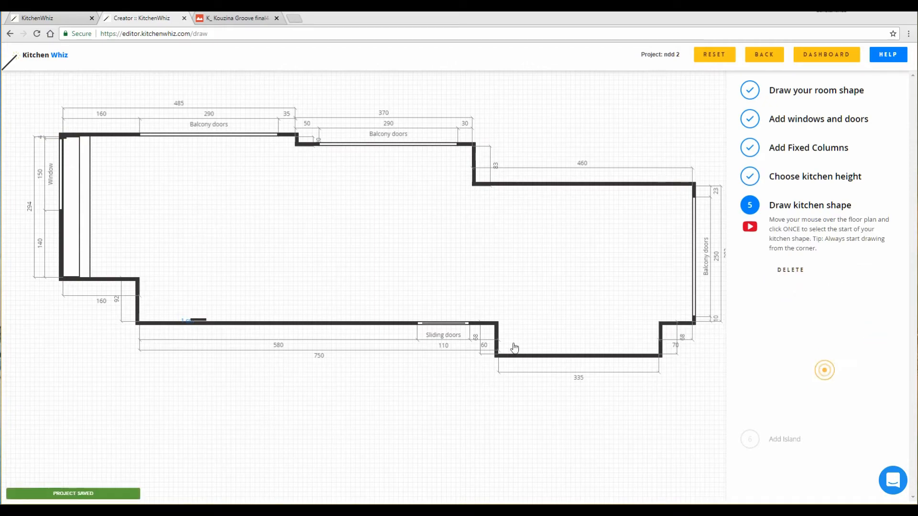
pyautogui.click(146, 317)
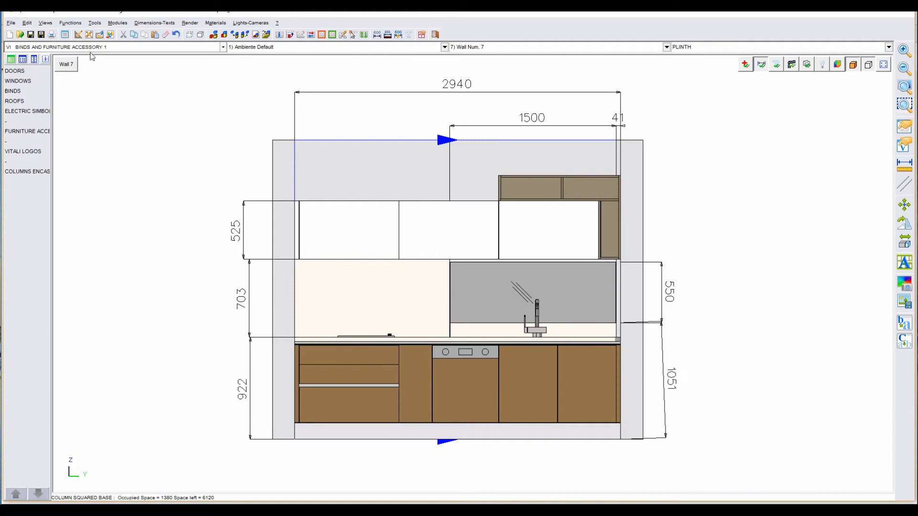
pyautogui.click(67, 65)
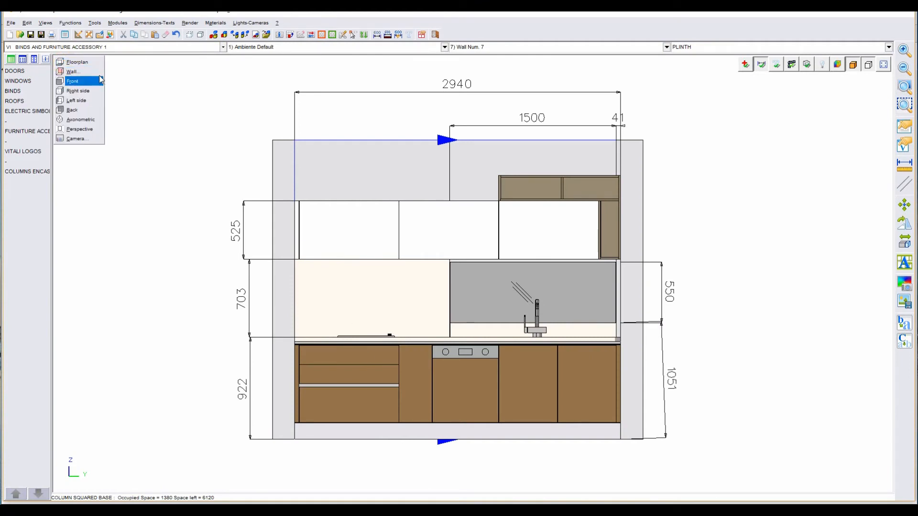
pyautogui.click(78, 71)
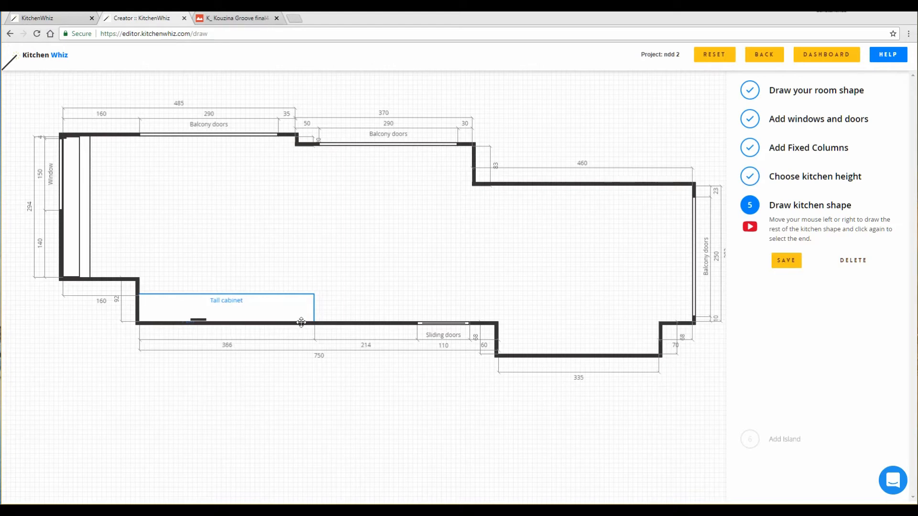
pyautogui.click(298, 323)
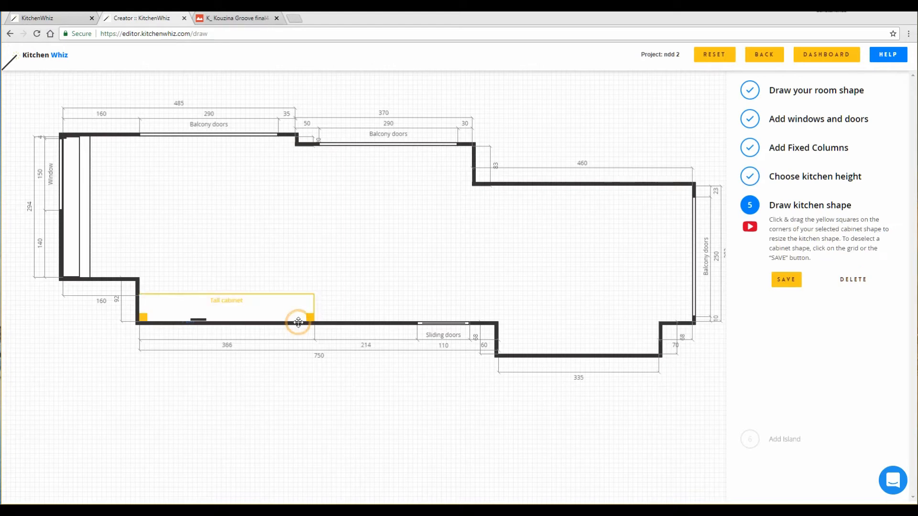
pyautogui.moveTo(312, 318); pyautogui.dragTo(321, 317)
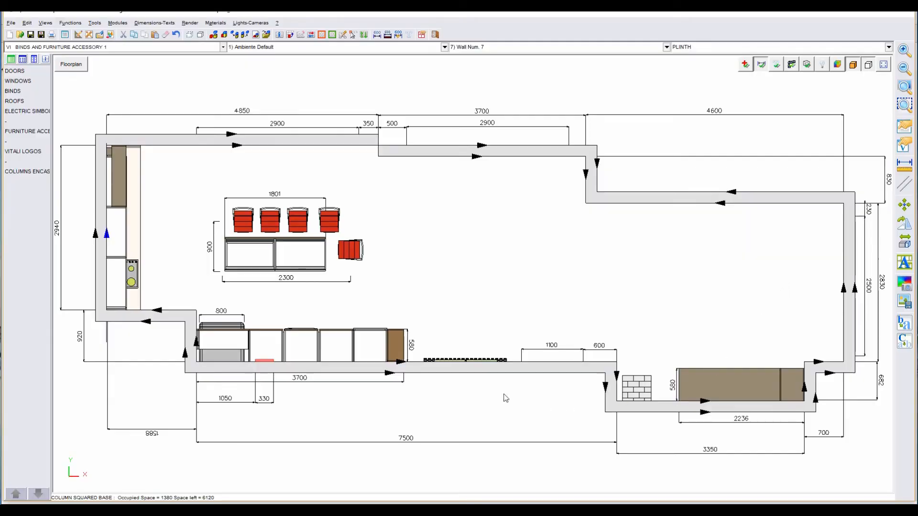
# Measure in the Giotto floor plan the distance from the left corner of the 7500 mm wall to the radiator.
pyautogui.click(466, 362)
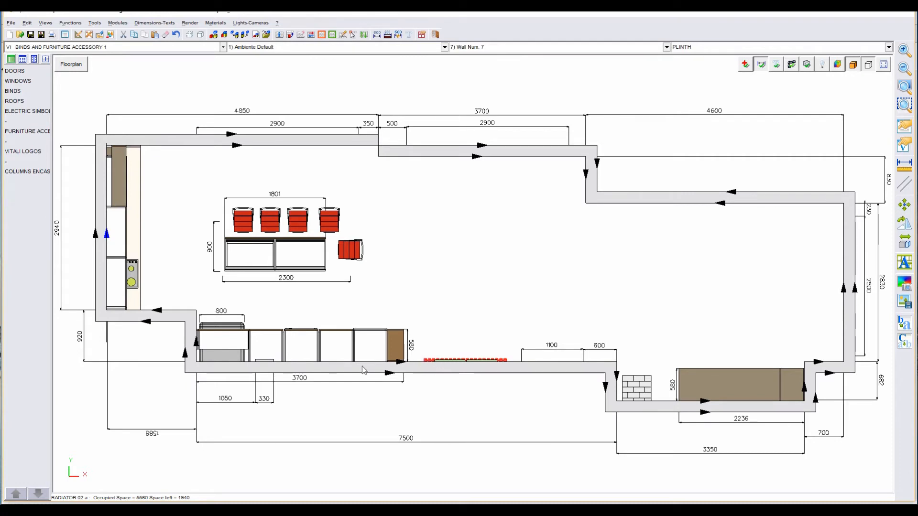
pyautogui.click(377, 35)
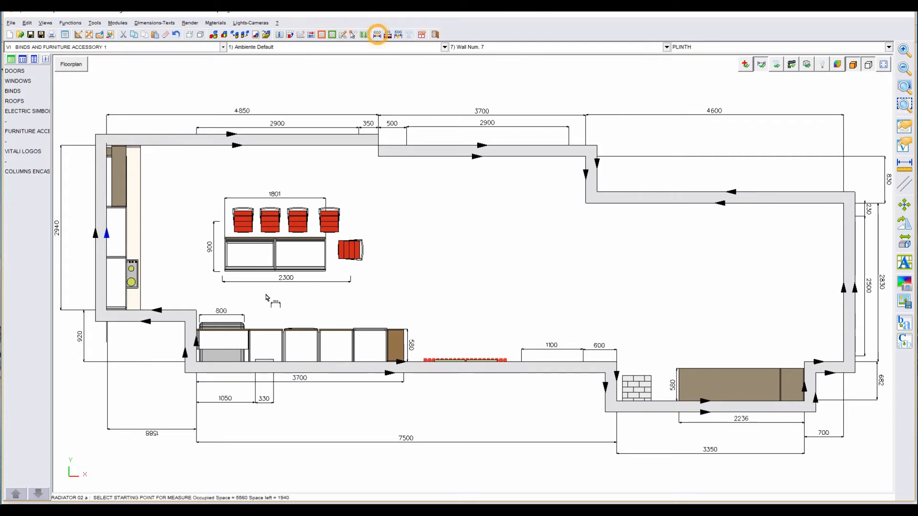
pyautogui.click(196, 362)
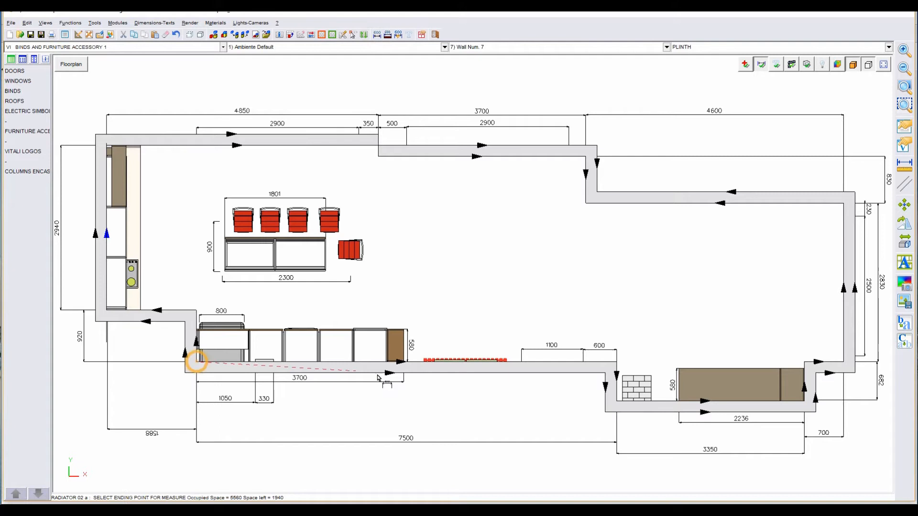
pyautogui.click(424, 364)
pyautogui.click(414, 413)
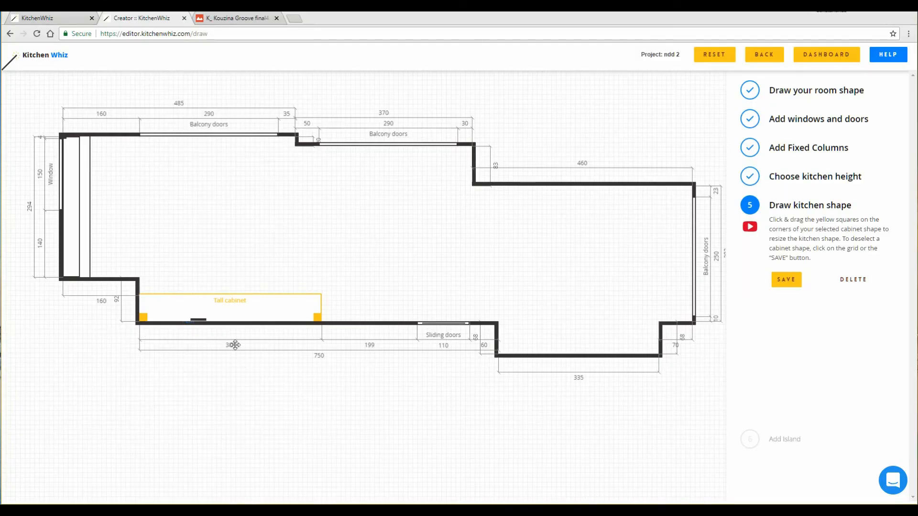
# Save the tall cabinets in KitchenWhiz and place a 180 x 60 cm island about 114 cm from the base cabinets and 91 cm from the tall cabinets.
pyautogui.click(786, 281)
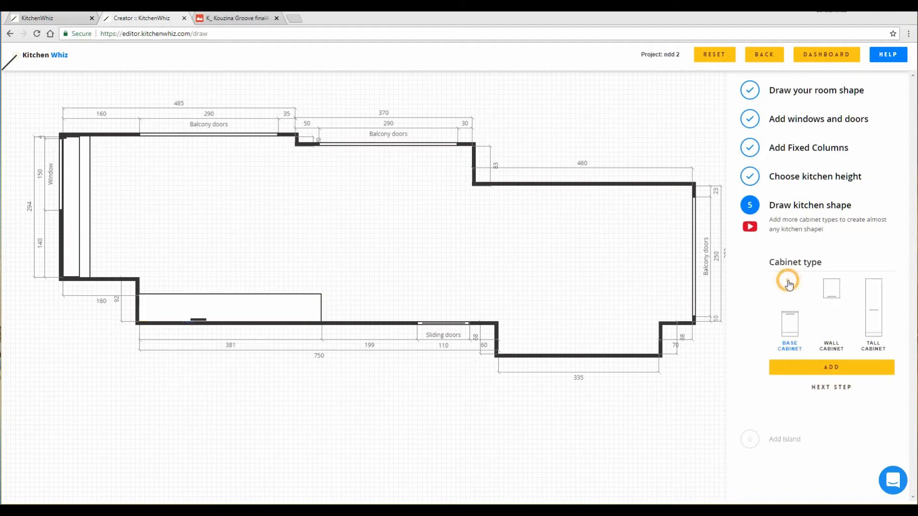
pyautogui.click(827, 390)
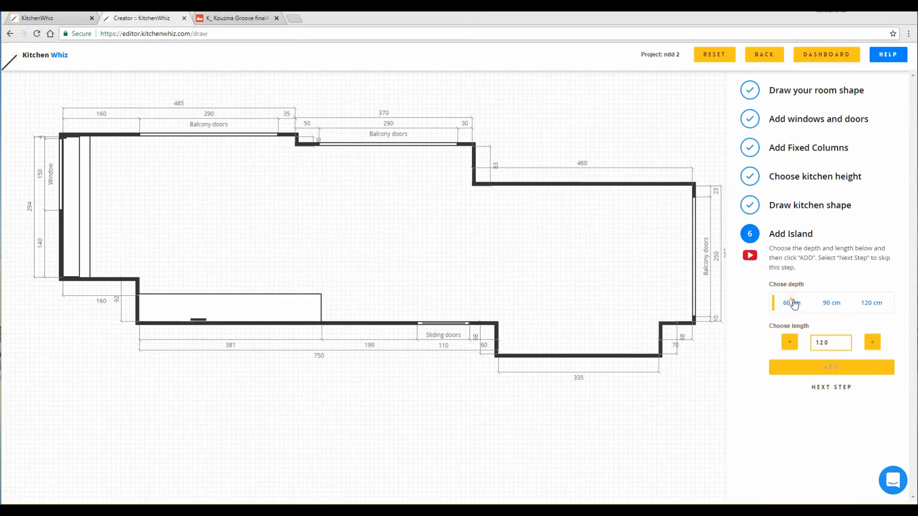
pyautogui.click(792, 303)
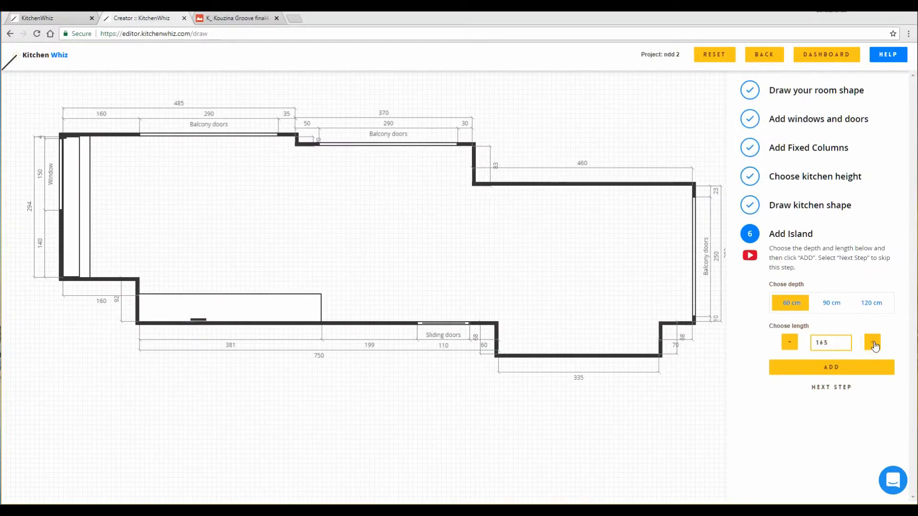
pyautogui.click(873, 342)
pyautogui.click(831, 368)
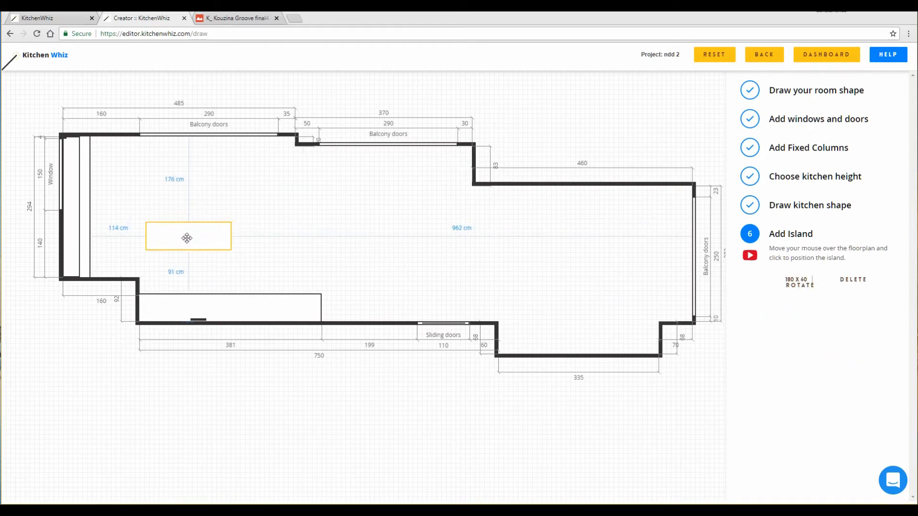
pyautogui.click(188, 240)
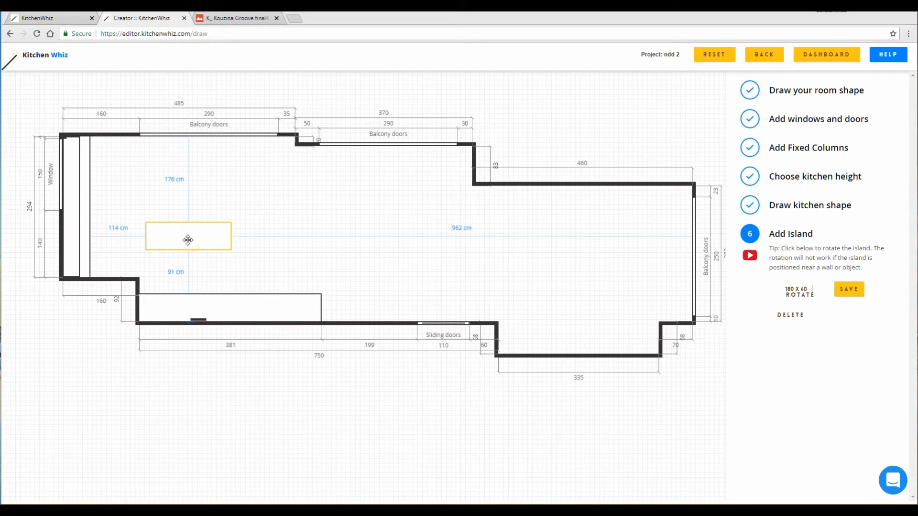
pyautogui.click(853, 292)
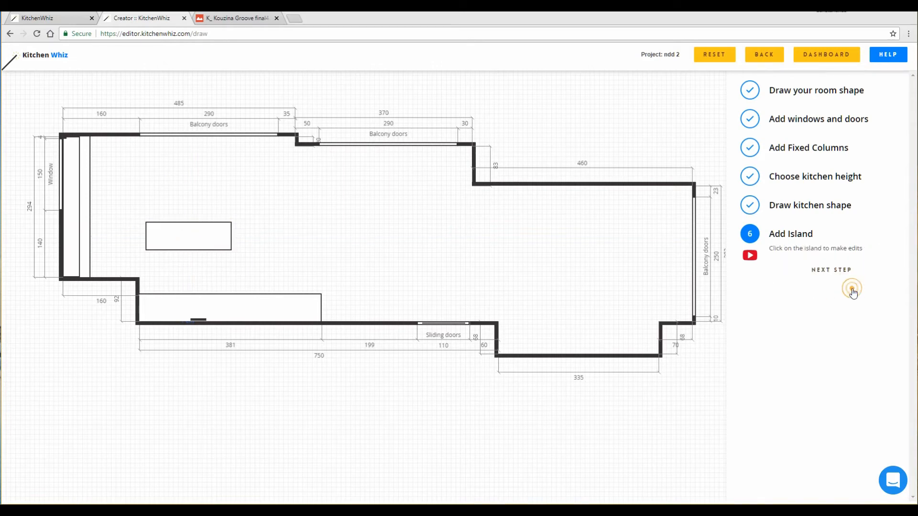
# Proceed to the appliances and add a 1 bowl sink on the cabinets with a 60 cm dishwasher beside it.
pyautogui.click(831, 270)
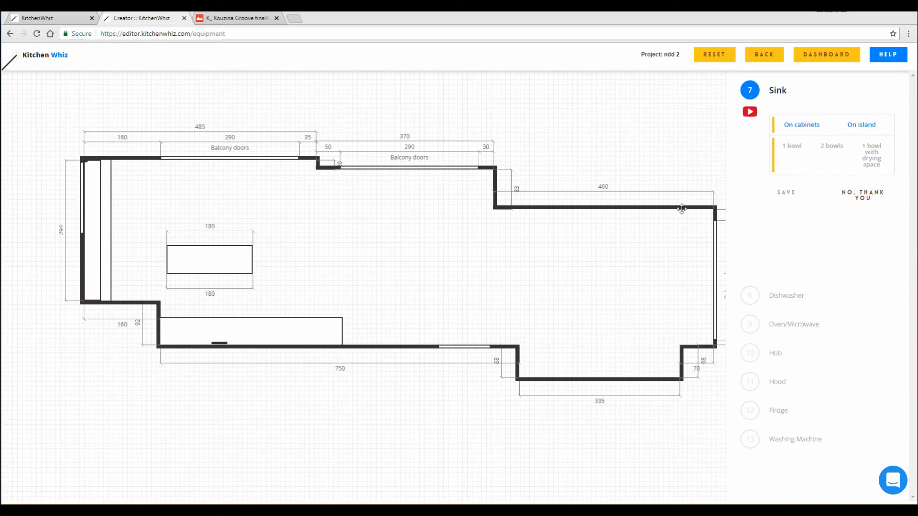
pyautogui.click(802, 125)
pyautogui.click(795, 149)
pyautogui.click(780, 192)
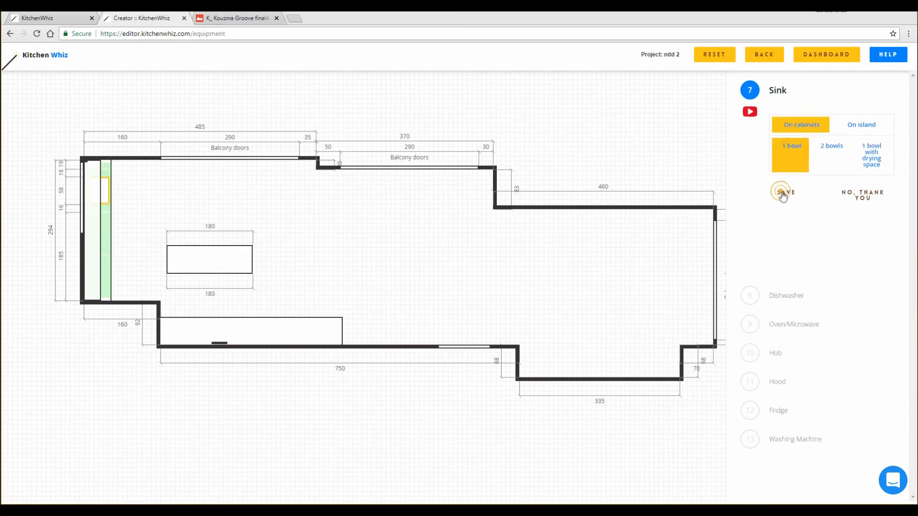
pyautogui.click(861, 155)
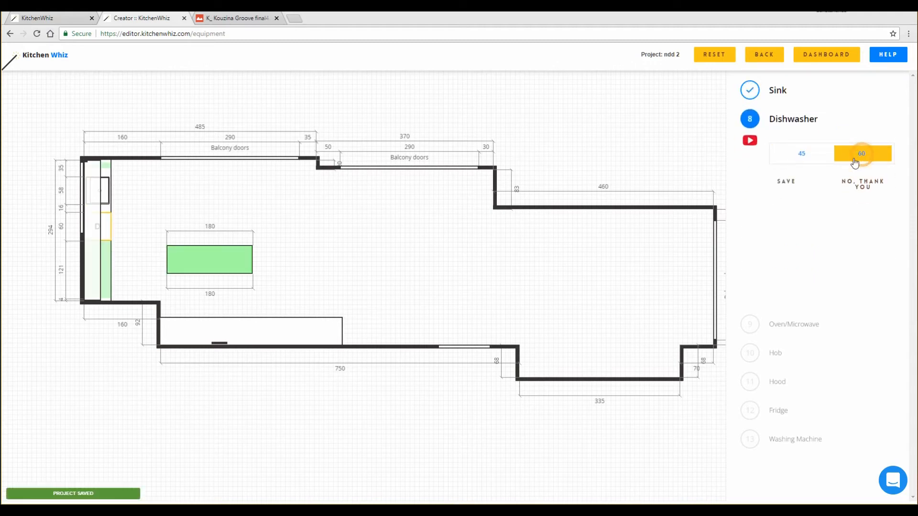
pyautogui.click(785, 185)
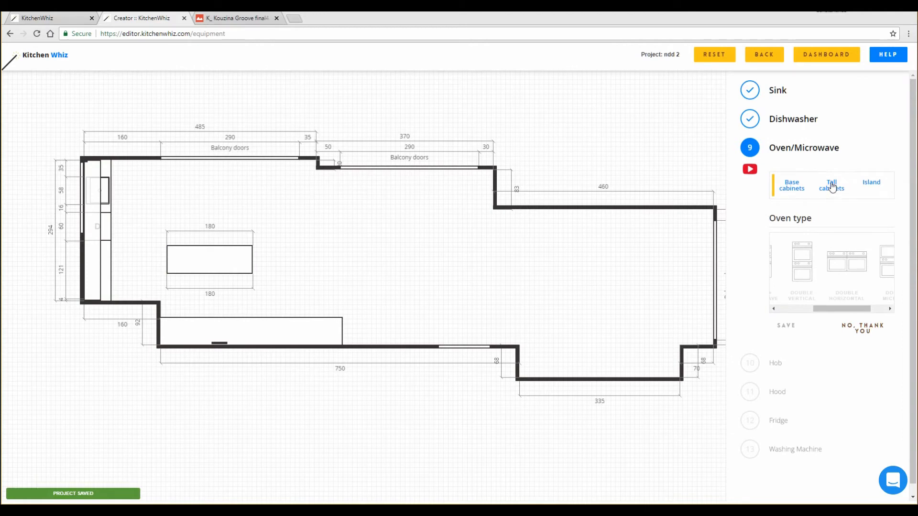
# Place a double vertical oven in the tall cabinets, about 165 cm from the run's right end, and save it.
pyautogui.click(832, 186)
pyautogui.moveTo(834, 308); pyautogui.dragTo(815, 308)
pyautogui.click(846, 267)
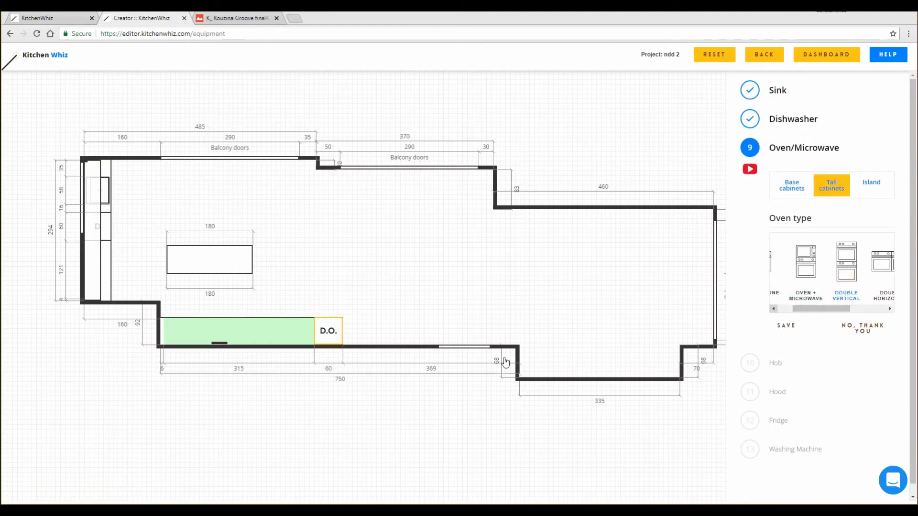
pyautogui.moveTo(326, 331); pyautogui.dragTo(248, 334)
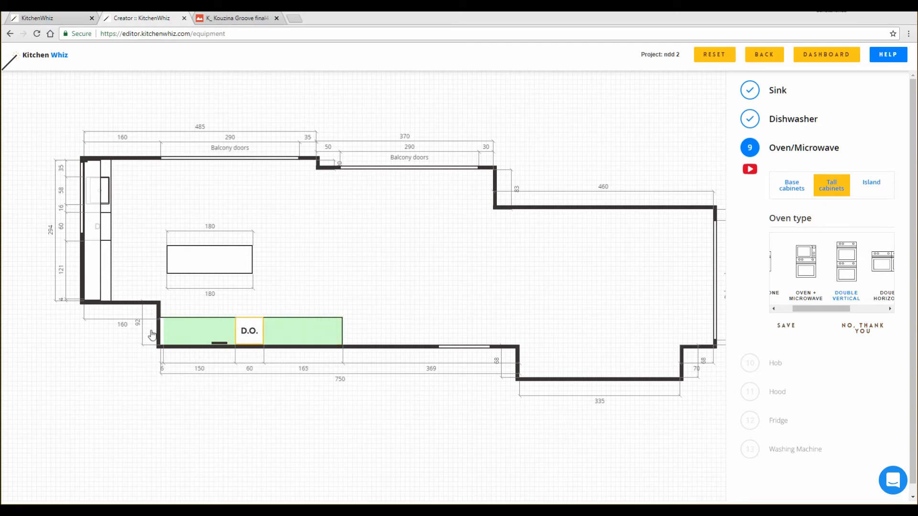
pyautogui.click(785, 327)
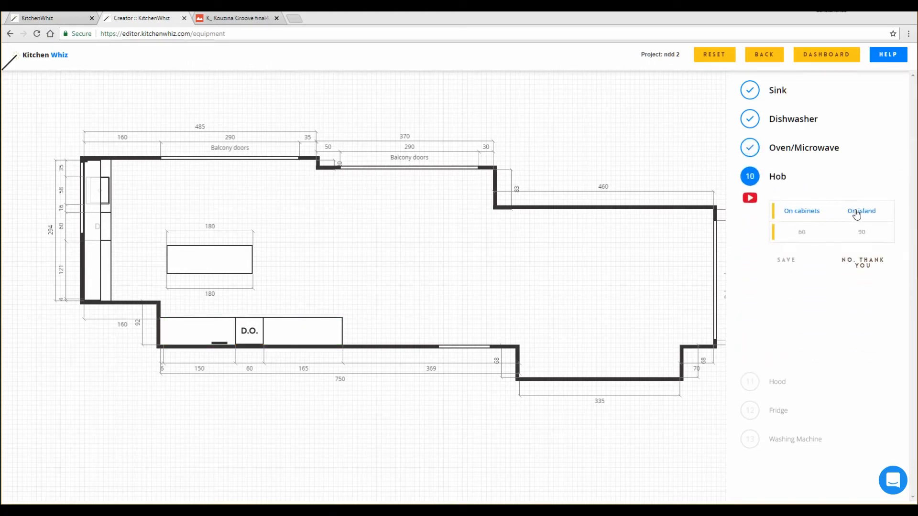
# Place a 60 cm hob on the cabinets about 30 cm from the dishwasher and save it.
pyautogui.click(808, 213)
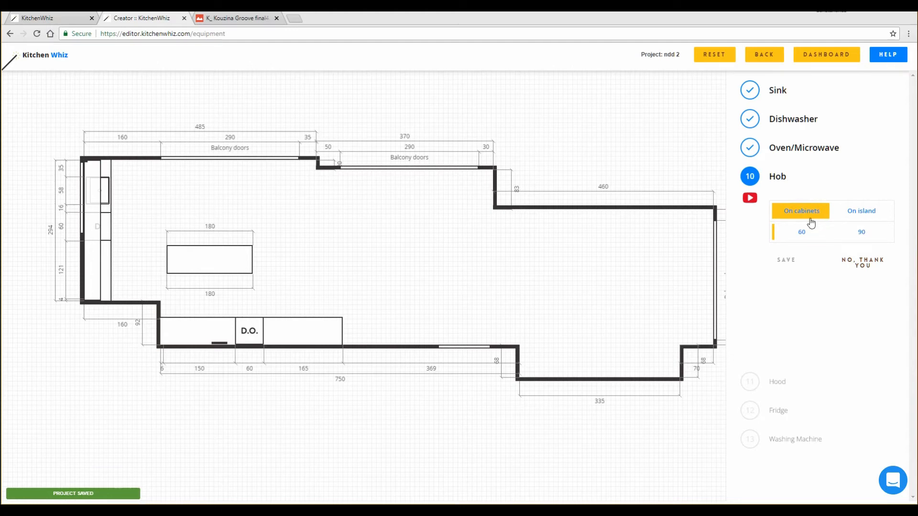
pyautogui.click(802, 234)
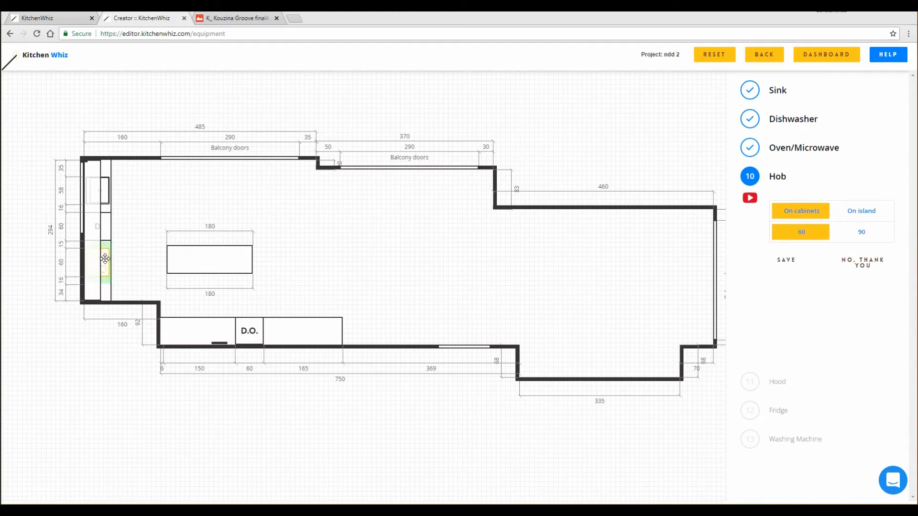
pyautogui.moveTo(105, 258); pyautogui.dragTo(105, 291)
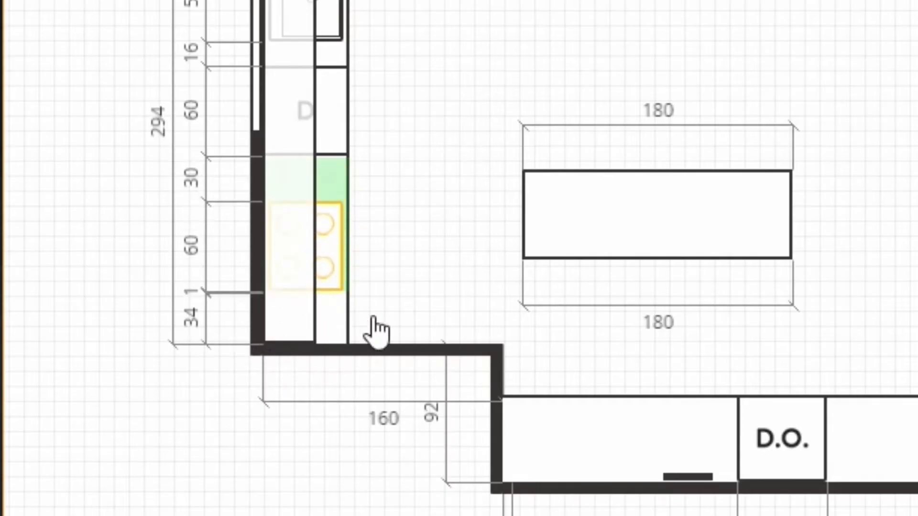
pyautogui.click(380, 291)
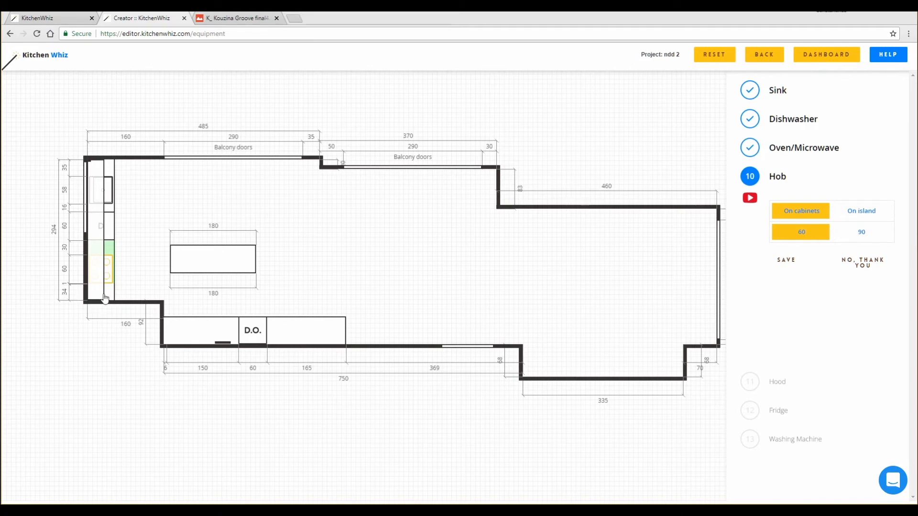
pyautogui.click(787, 261)
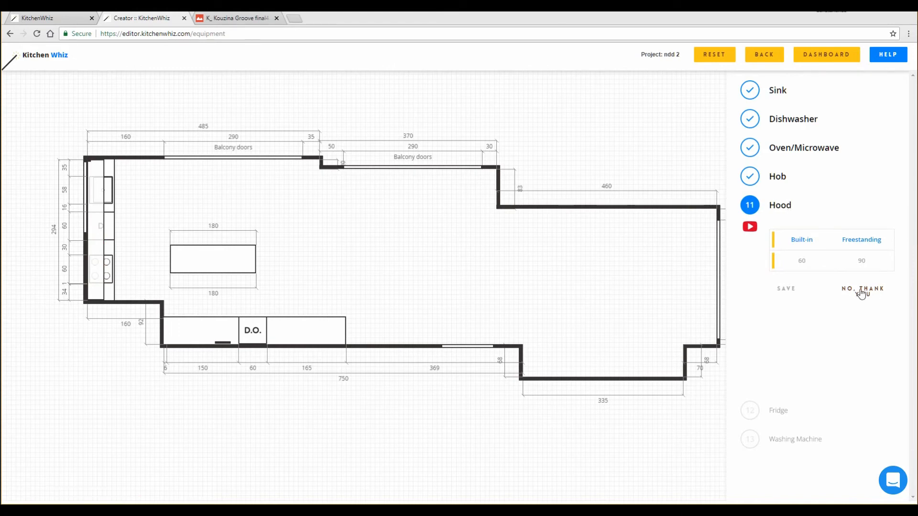
# Add a built-in 60 cm hood above the hob and save it.
pyautogui.click(801, 243)
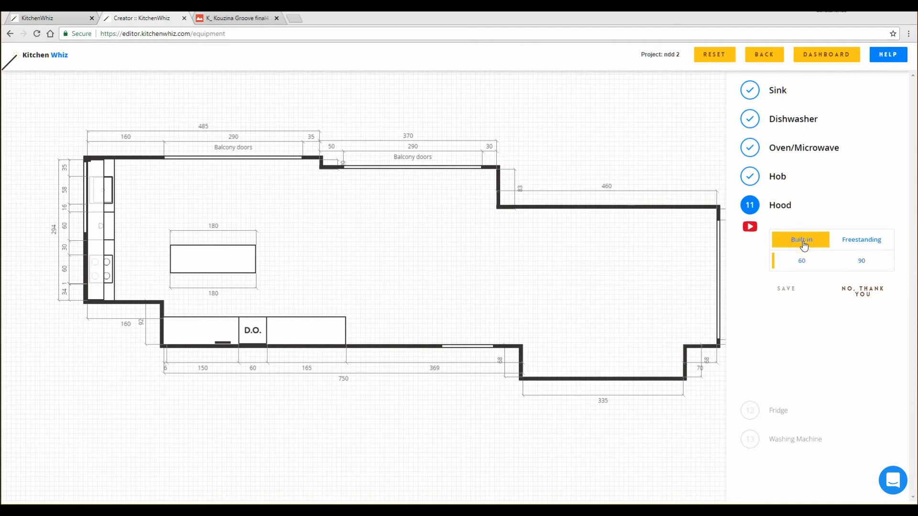
pyautogui.click(802, 263)
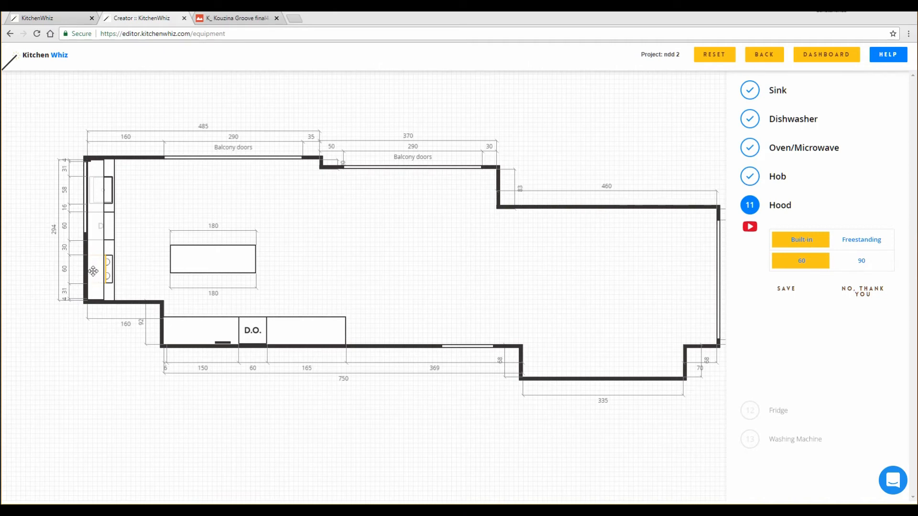
pyautogui.click(783, 289)
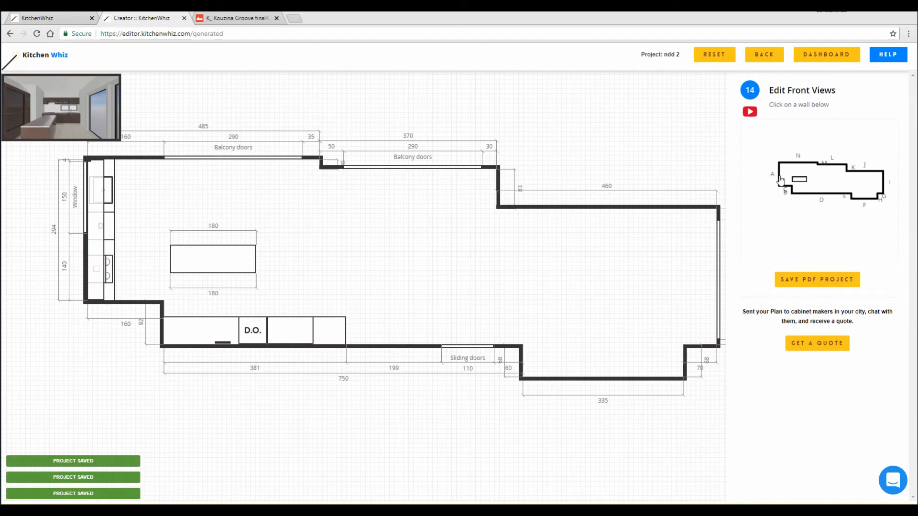
# Open the front view of wall A, select the cabinet above the hob, and check the wall cabinets in the Kouzina Groove reference render.
pyautogui.click(780, 179)
pyautogui.click(275, 220)
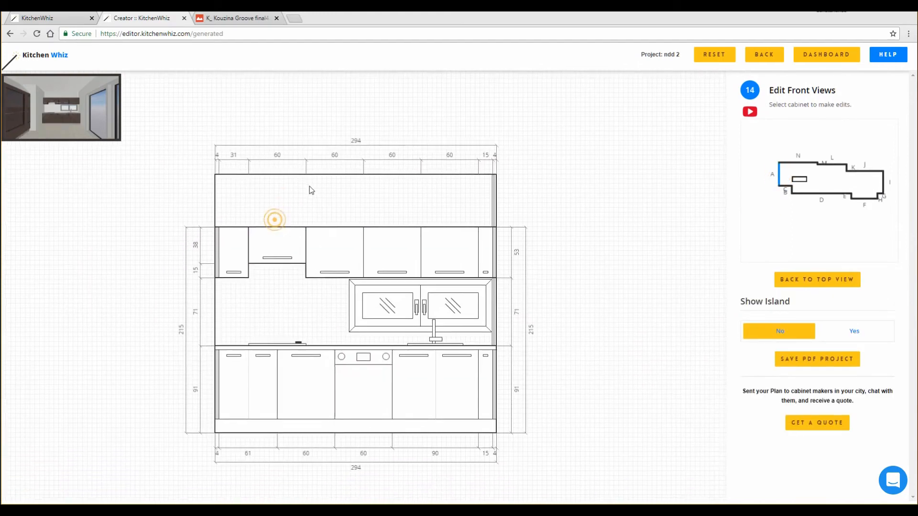
pyautogui.click(294, 242)
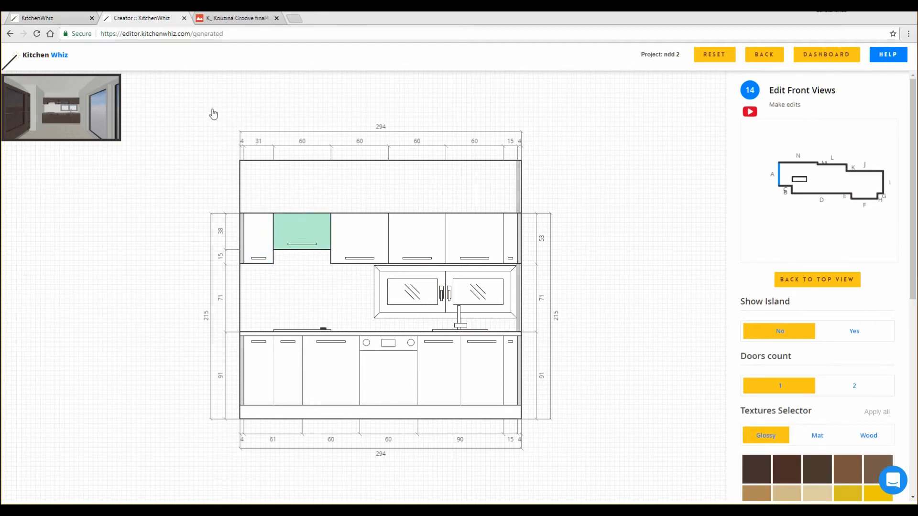
pyautogui.click(249, 19)
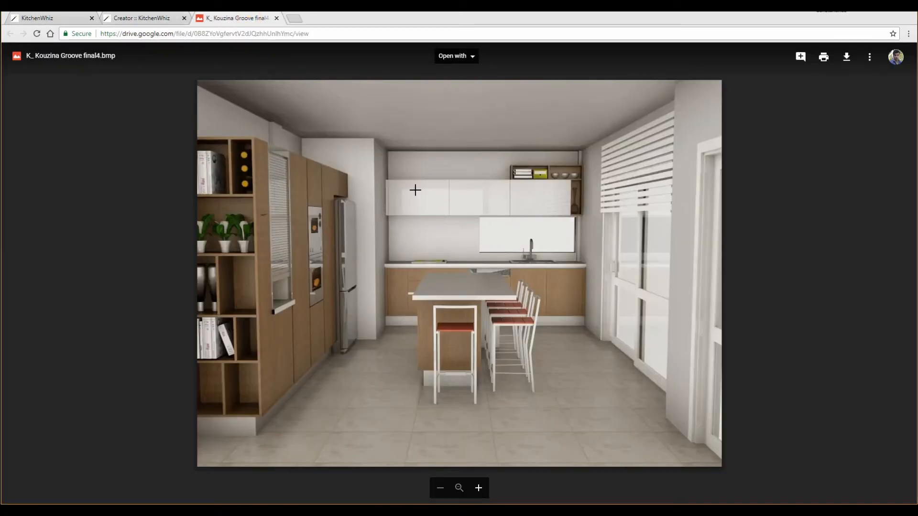
pyautogui.click(154, 19)
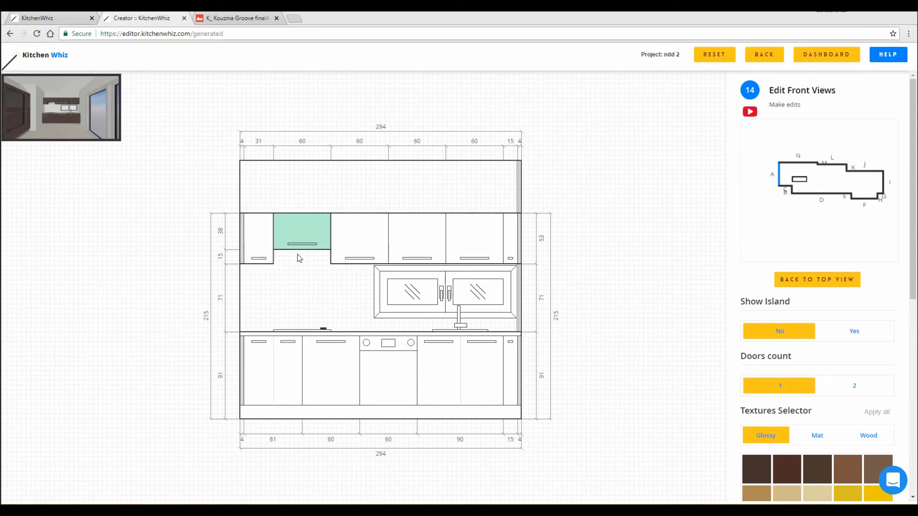
# Try to merge the leftmost wall cabinet with the shorter cabinet above the hob.
pyautogui.click(258, 234)
pyautogui.click(296, 233)
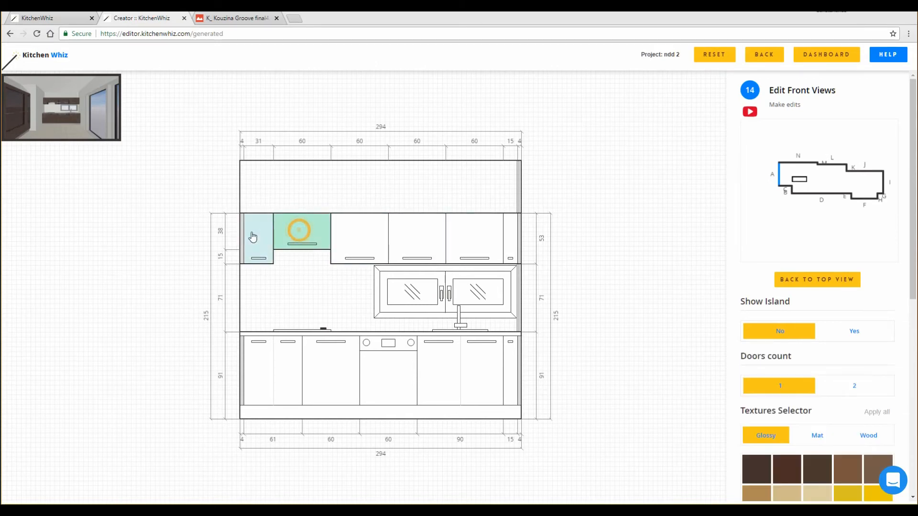
pyautogui.click(253, 235)
pyautogui.click(298, 239)
# Go back to the hood step of the appliances and decline the hood.
pyautogui.hotkey('alt', 'Left')
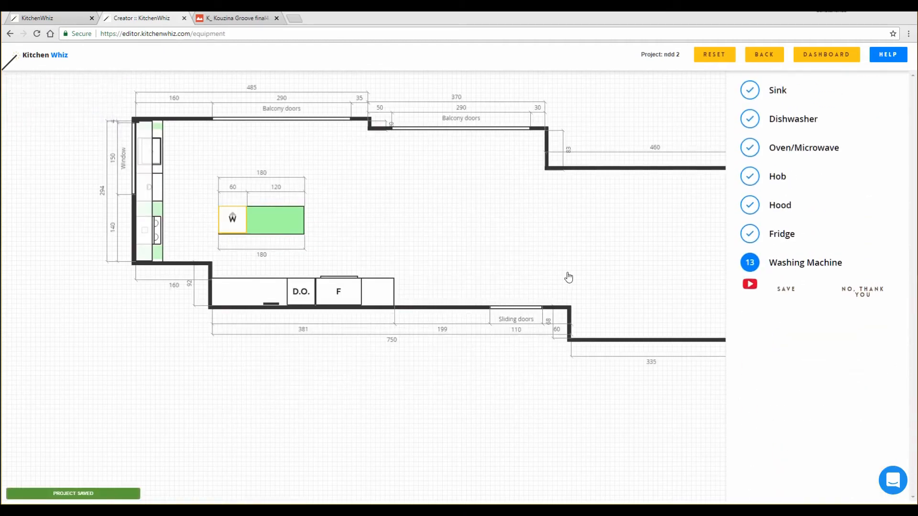
pyautogui.hotkey('alt', 'Left')
pyautogui.hotkey('alt', 'Left')
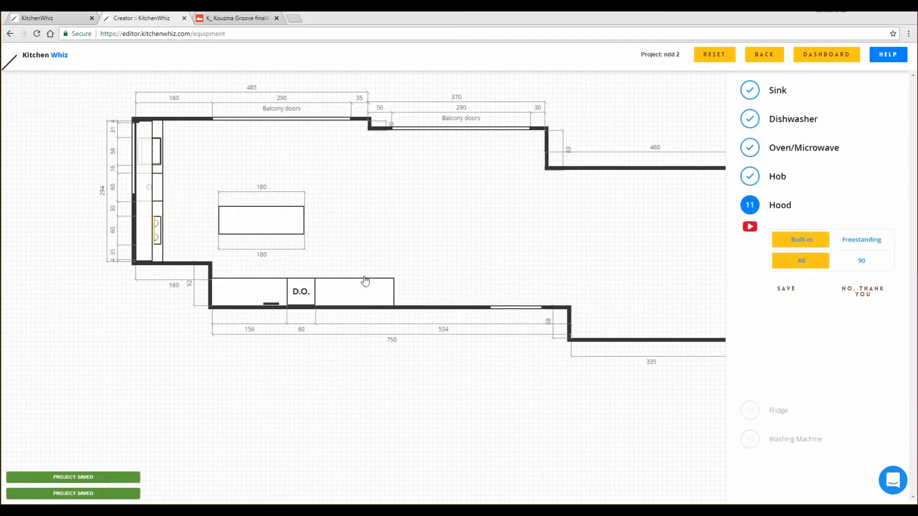
pyautogui.click(863, 292)
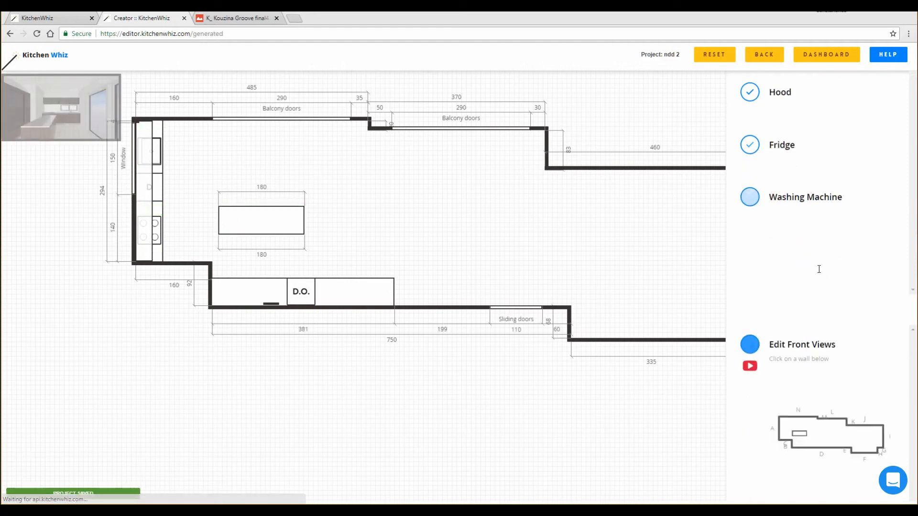
# Open wall A's front view, split the second wall cabinet 30:30, and merge its left half with the first cabinet.
pyautogui.click(776, 177)
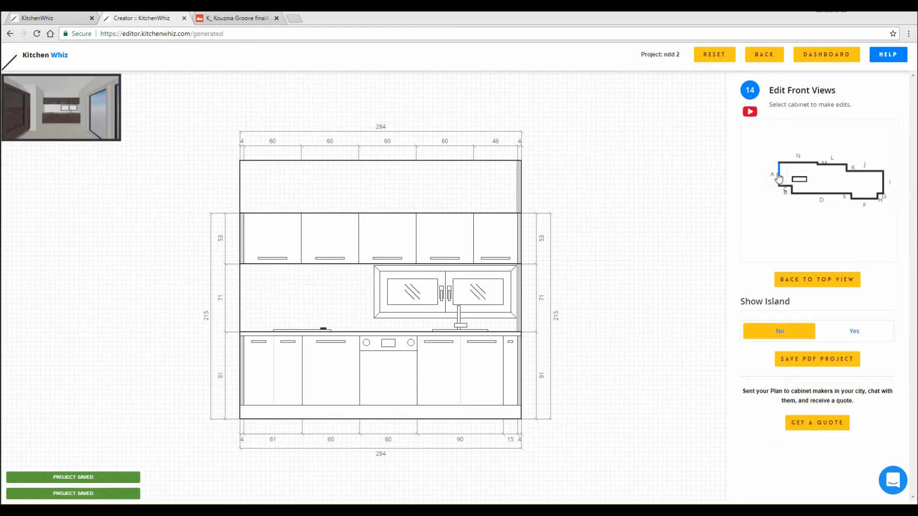
pyautogui.click(314, 246)
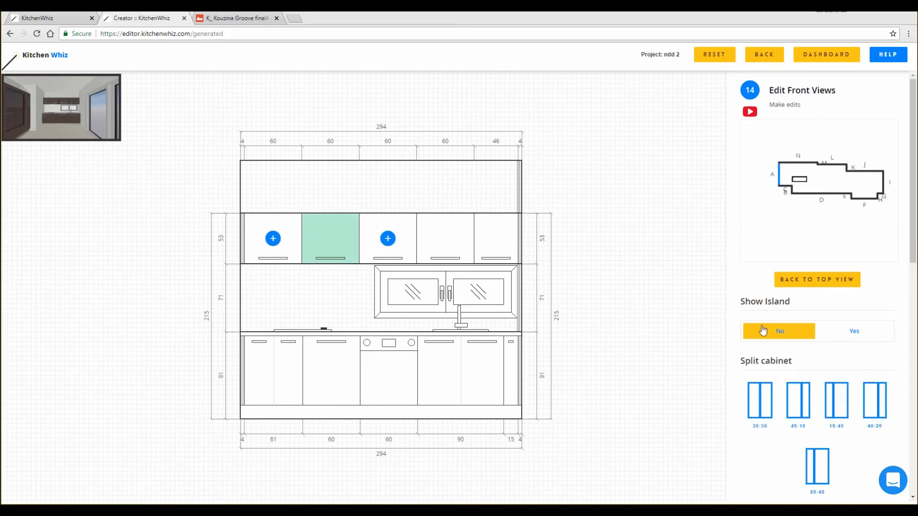
pyautogui.scroll(-1, 774, 350)
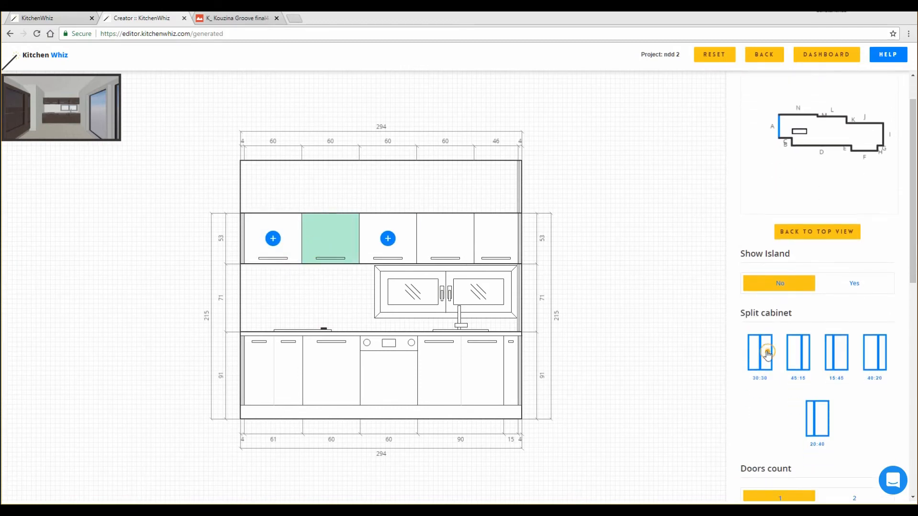
pyautogui.click(760, 351)
pyautogui.click(313, 236)
pyautogui.click(273, 238)
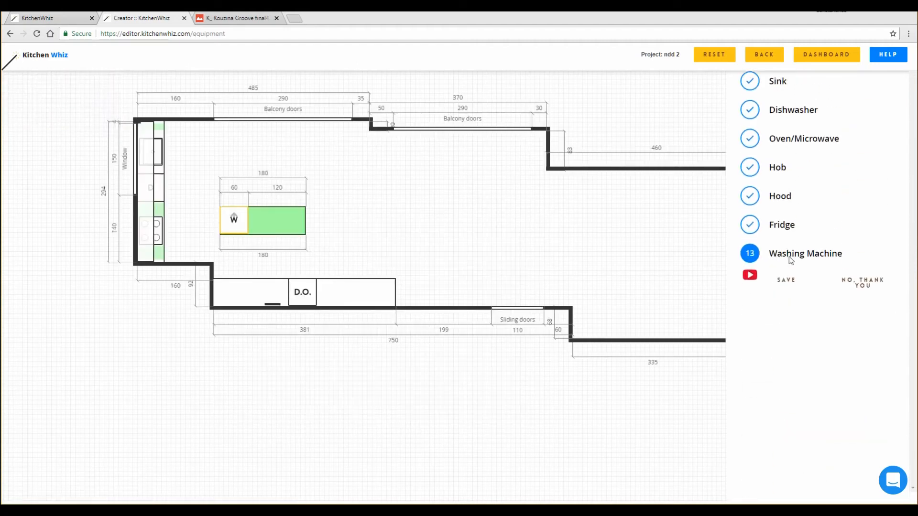
# Return to the fridge step, place a freestanding 80 cm fridge at the left end of the tall cabinets, and save it.
pyautogui.click(786, 226)
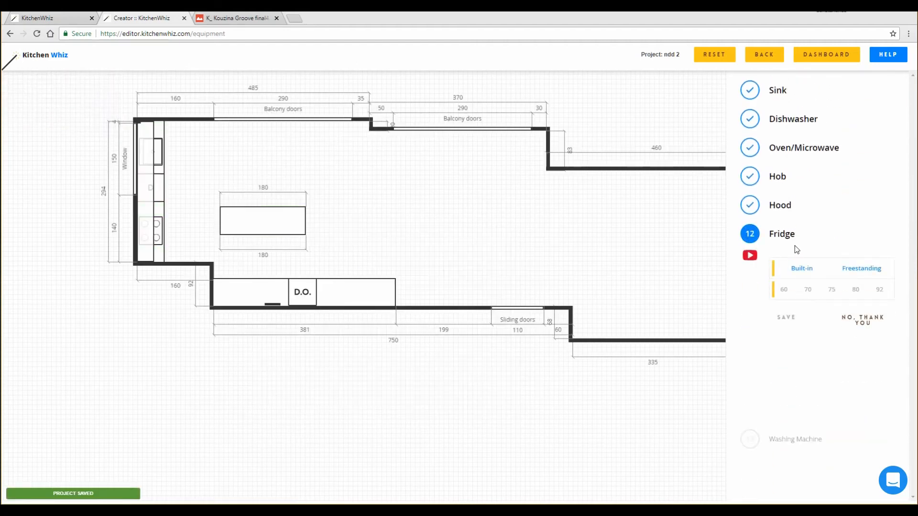
pyautogui.click(858, 270)
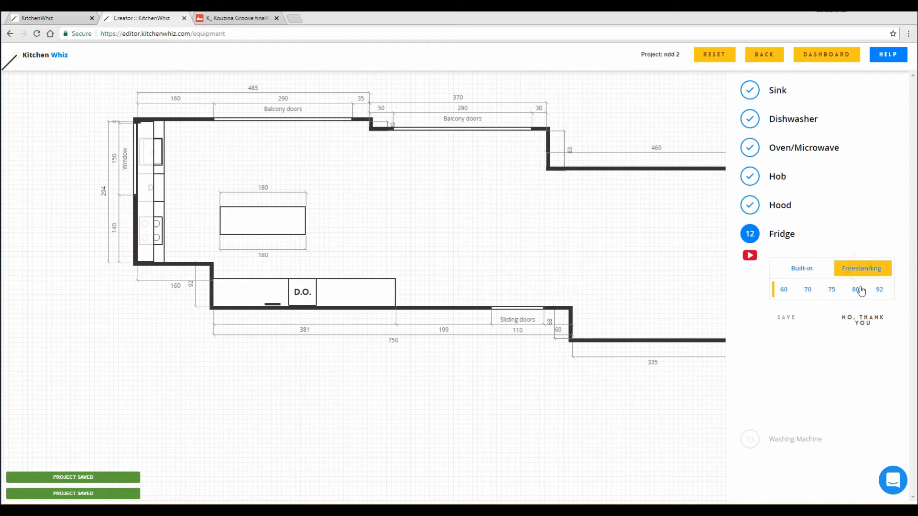
pyautogui.click(855, 290)
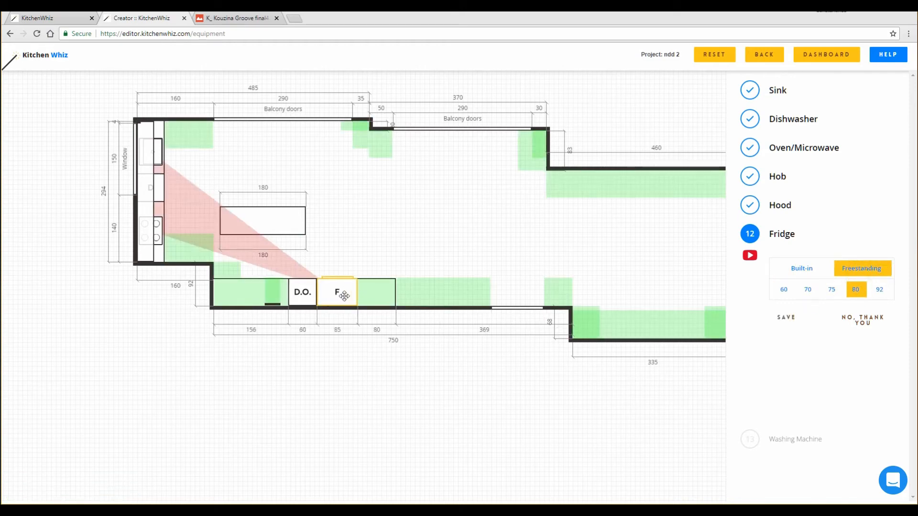
pyautogui.moveTo(343, 293); pyautogui.dragTo(236, 293)
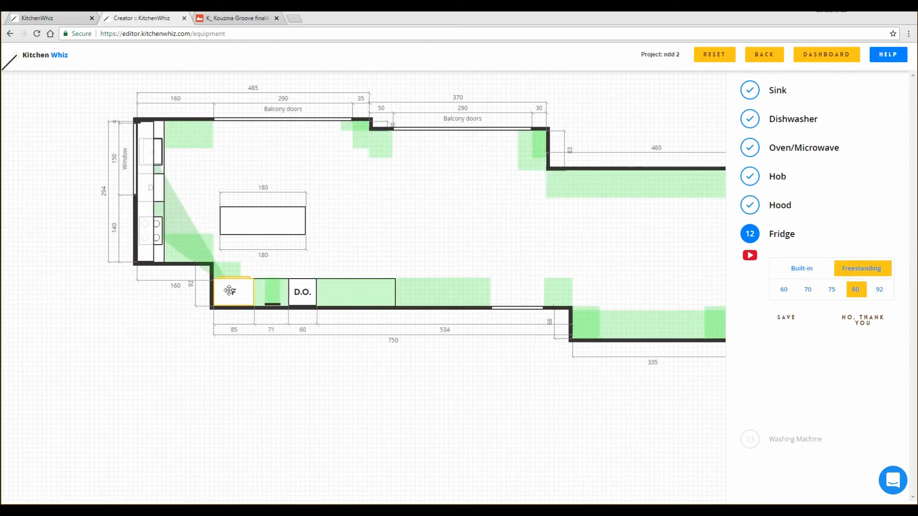
pyautogui.click(786, 319)
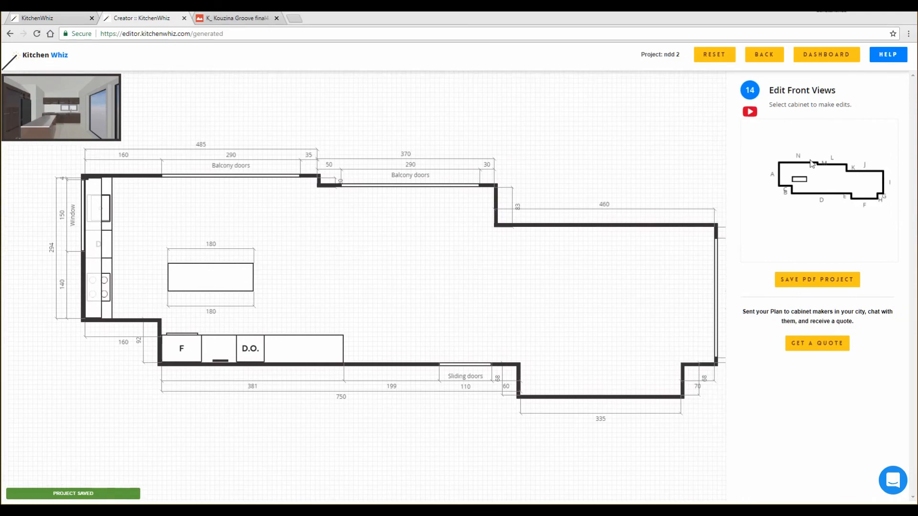
# Open wall A's front view and inspect the tall cabinets, island and wall cabinets in the enlarged 3D view, then exit it.
pyautogui.click(779, 178)
pyautogui.click(16, 119)
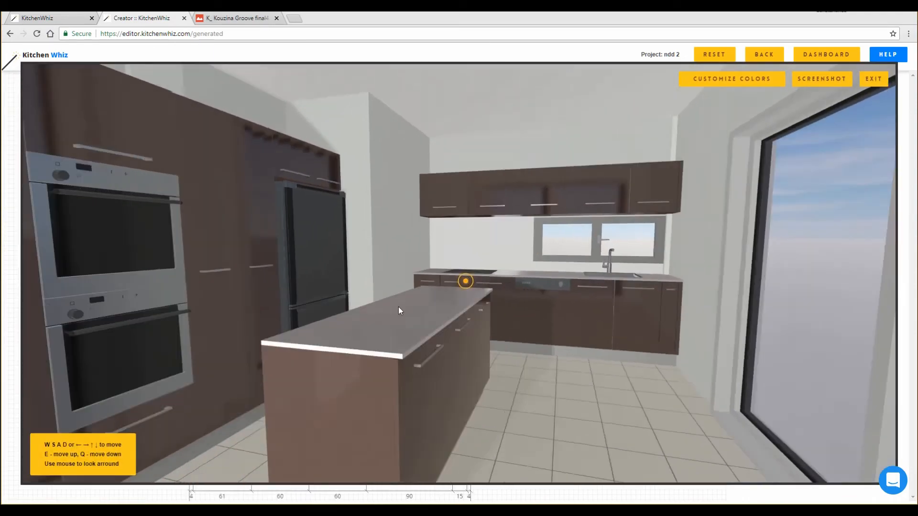
pyautogui.press('s')
pyautogui.moveTo(399, 307); pyautogui.dragTo(183, 167)
pyautogui.press('a')
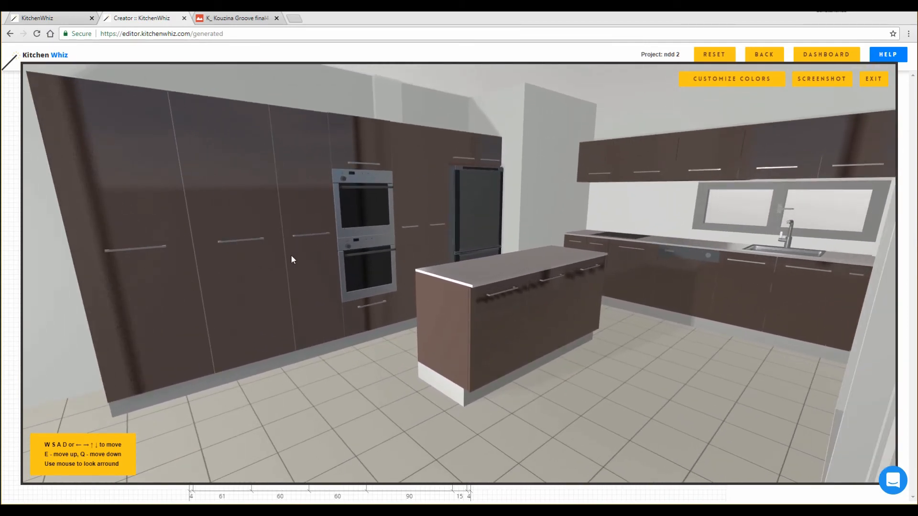
pyautogui.click(883, 79)
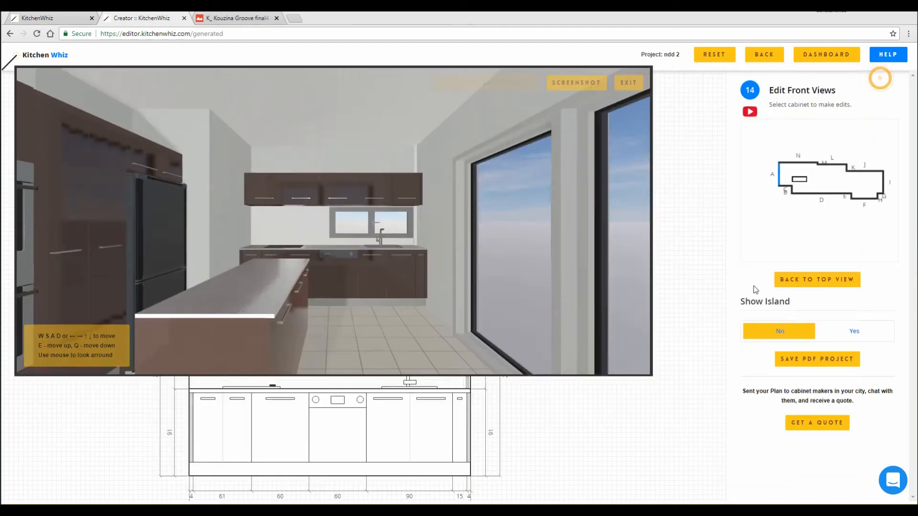
# In wall D's front view, split the second tall cabinet from the left 45:15 and merge the 15 cm part with the cabinet beside the ovens.
pyautogui.click(814, 199)
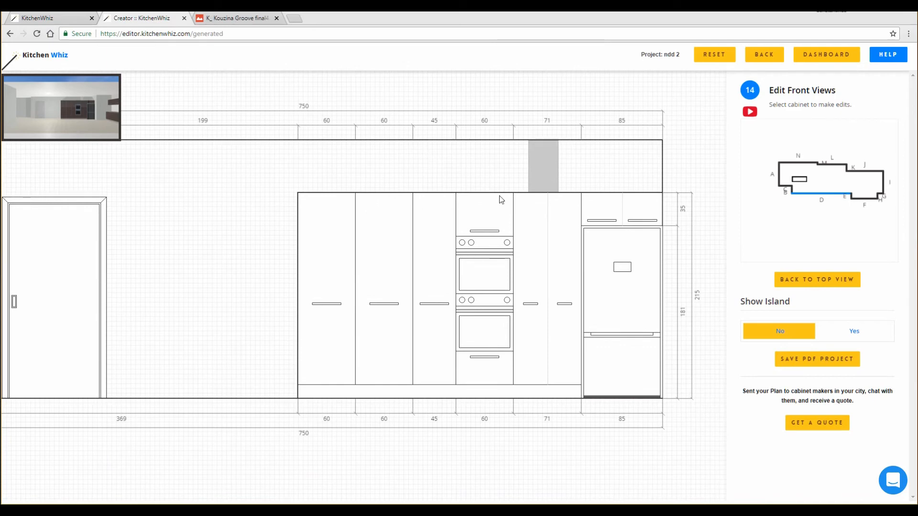
pyautogui.click(541, 279)
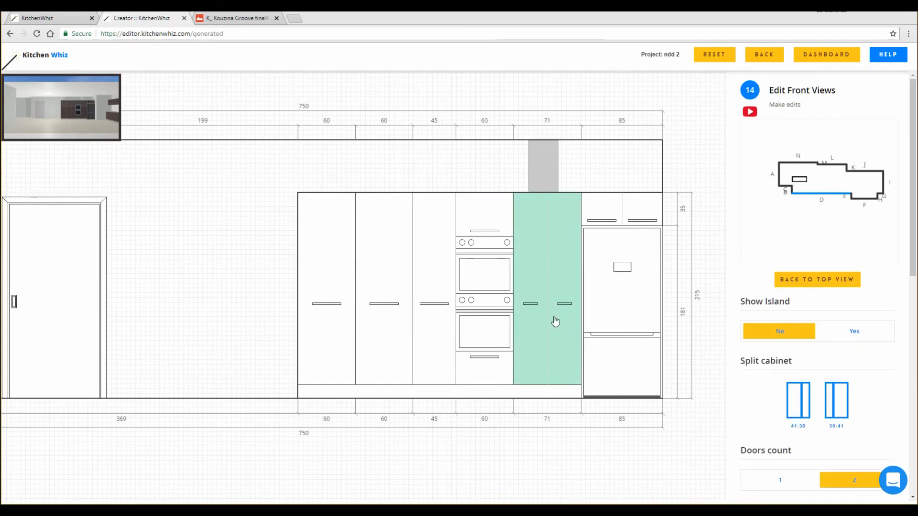
pyautogui.click(408, 291)
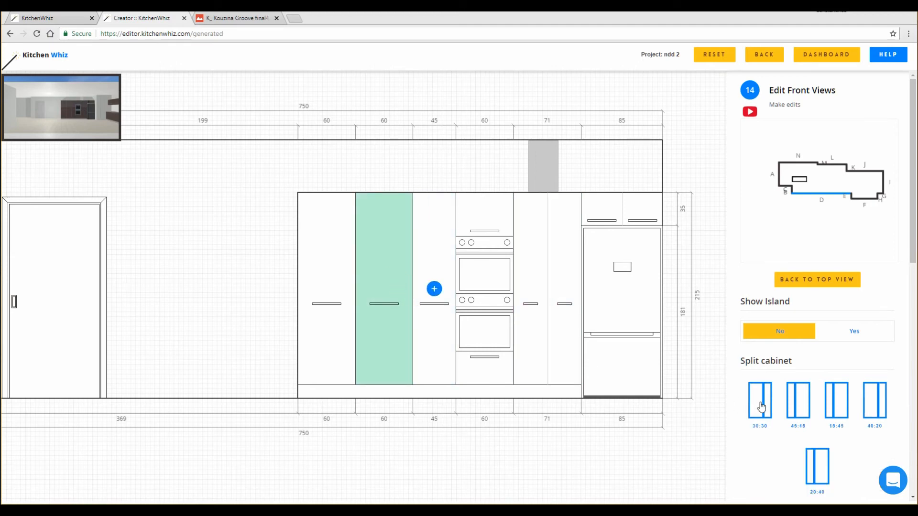
pyautogui.click(802, 409)
pyautogui.click(429, 261)
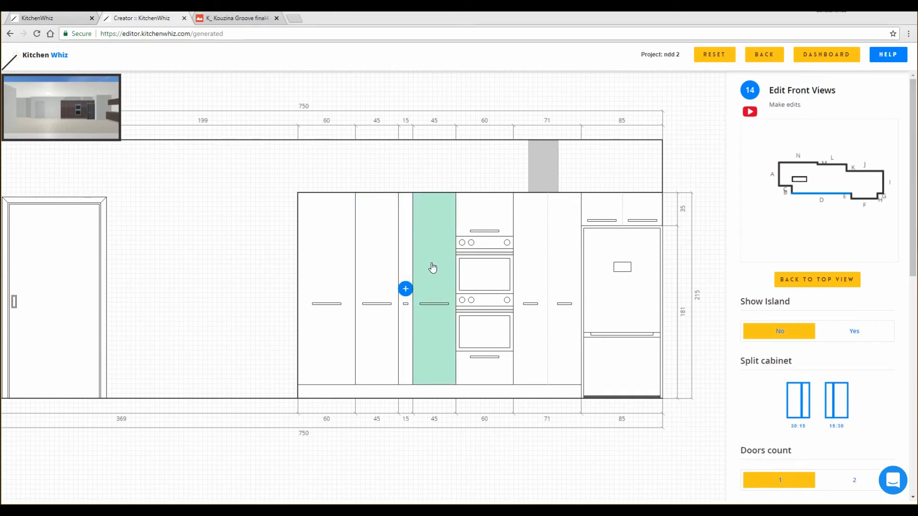
pyautogui.click(405, 289)
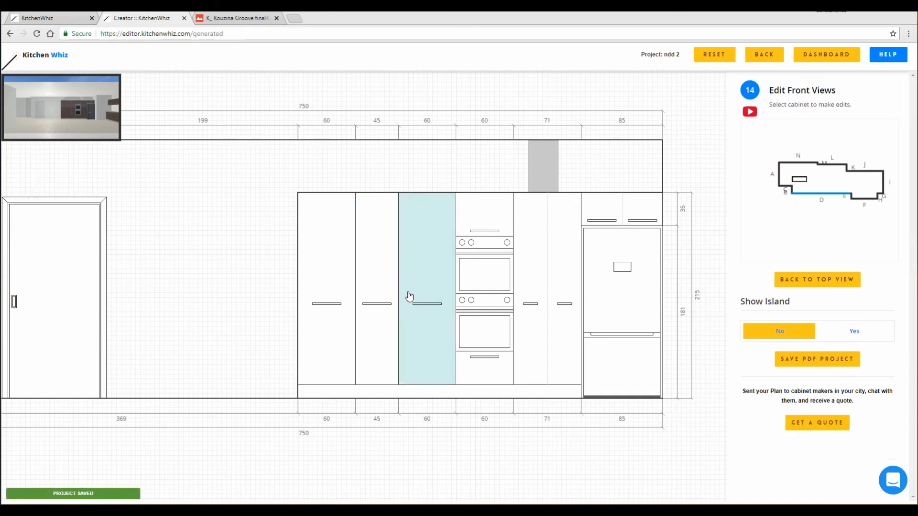
# Split the leftmost tall cabinet on wall D 45:15.
pyautogui.click(323, 286)
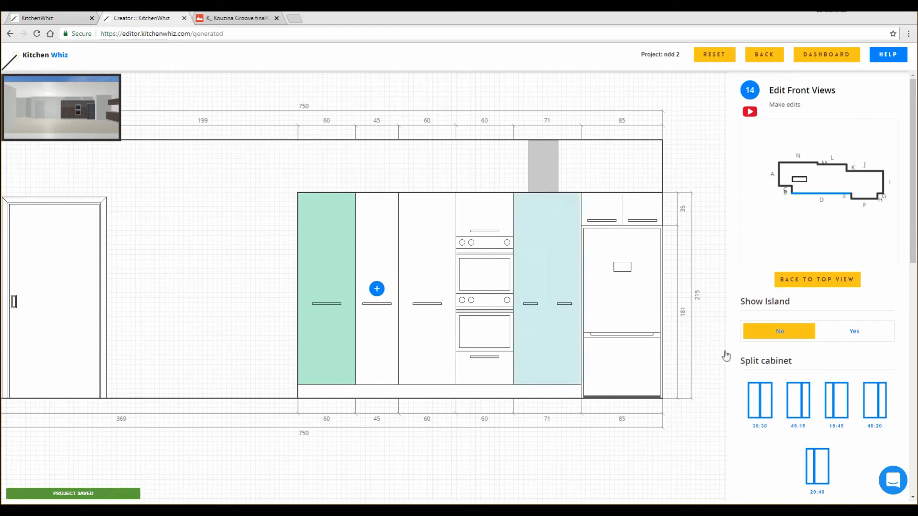
pyautogui.scroll(-1, 782, 356)
pyautogui.click(797, 306)
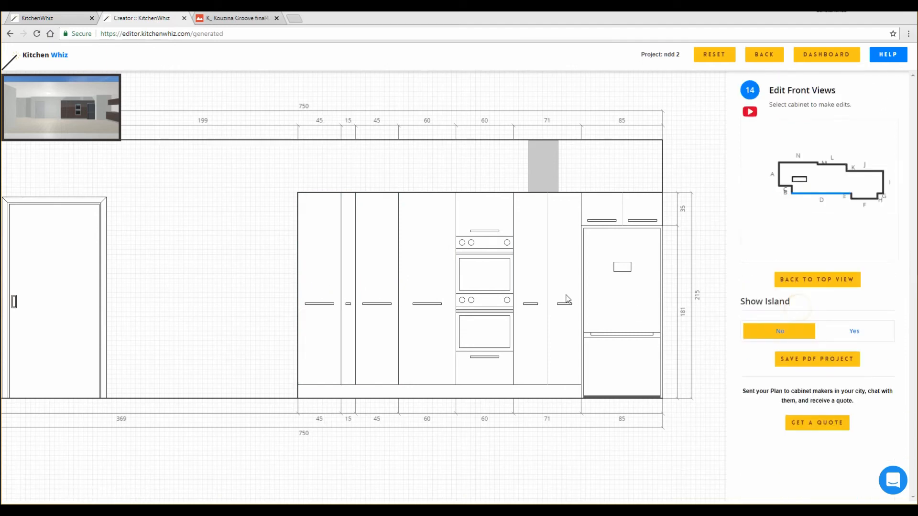
# Merge the 15 cm piece on wall D with the 45 cm tall cabinet beside it, away from the door.
pyautogui.click(348, 276)
pyautogui.click(376, 288)
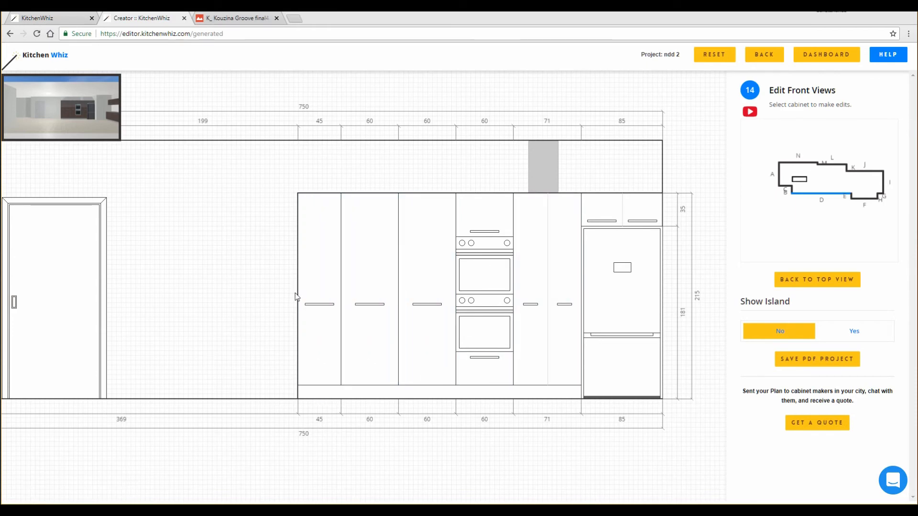
# Compare the widths and divisions of wall D's three leftmost tall cabinets with the tall units in the kitchen render.
pyautogui.click(218, 19)
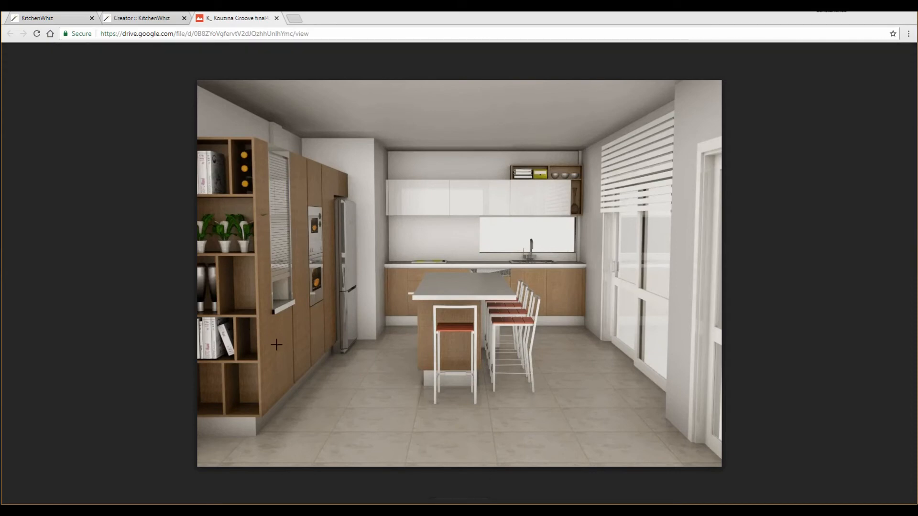
pyautogui.click(139, 19)
pyautogui.click(375, 347)
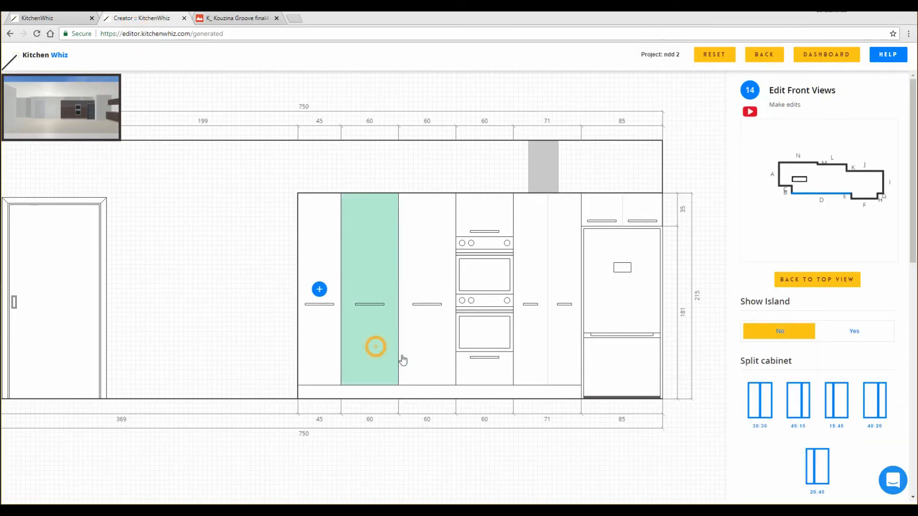
pyautogui.click(437, 354)
pyautogui.click(373, 349)
pyautogui.click(426, 339)
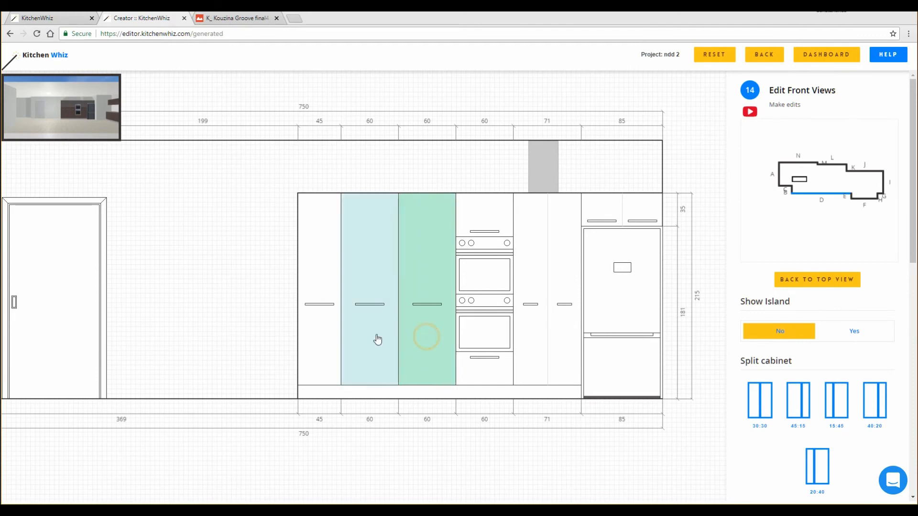
pyautogui.click(376, 335)
pyautogui.click(421, 331)
pyautogui.click(379, 334)
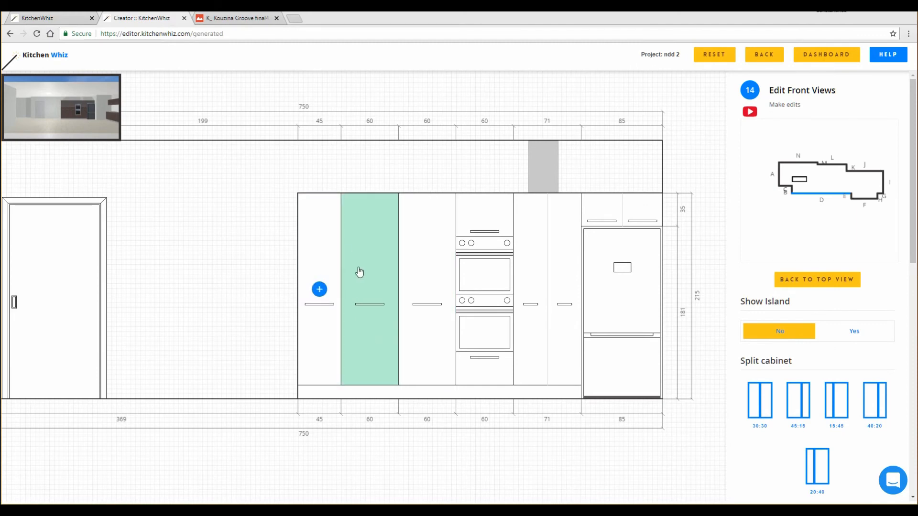
pyautogui.click(434, 279)
pyautogui.click(379, 275)
pyautogui.click(238, 18)
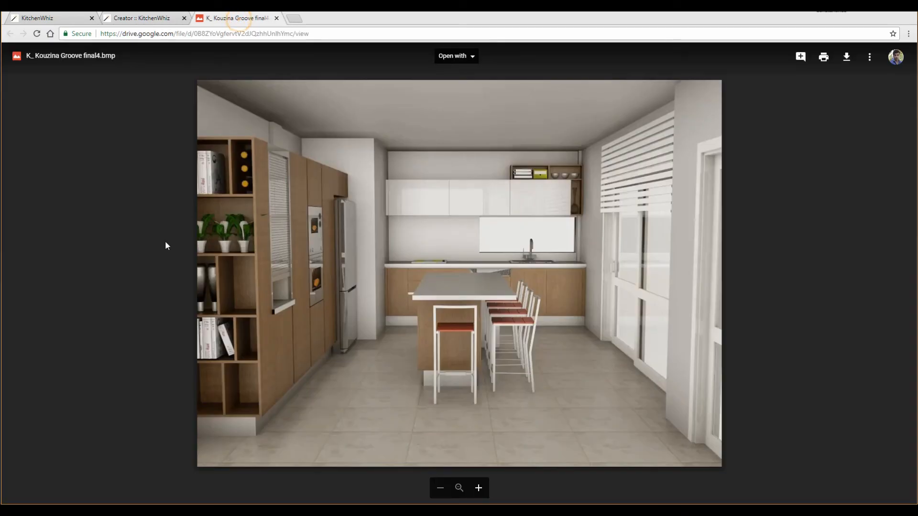
pyautogui.click(137, 19)
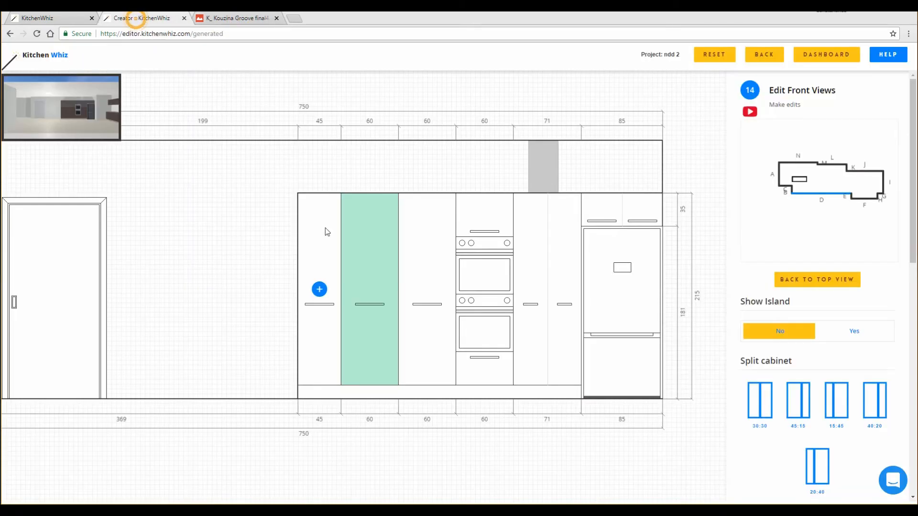
pyautogui.click(318, 339)
pyautogui.click(373, 344)
pyautogui.click(428, 347)
pyautogui.click(385, 346)
pyautogui.click(227, 19)
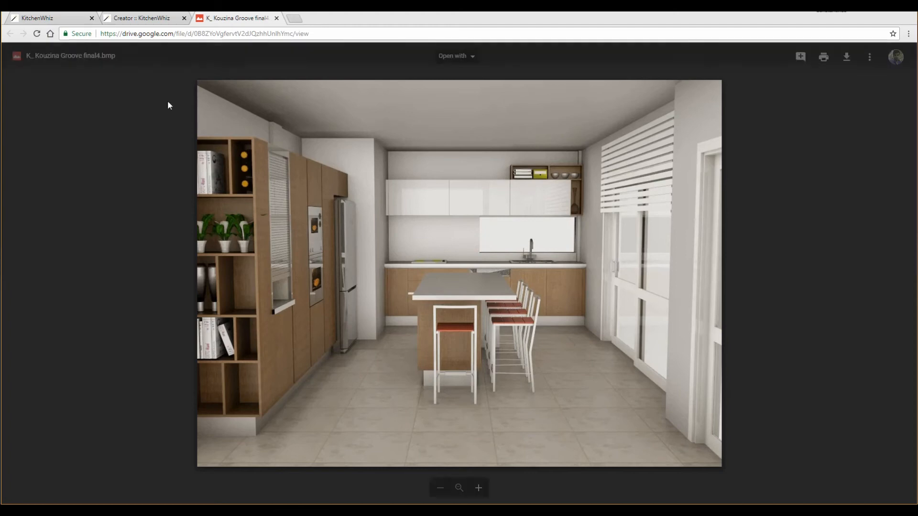
pyautogui.click(146, 18)
pyautogui.click(346, 171)
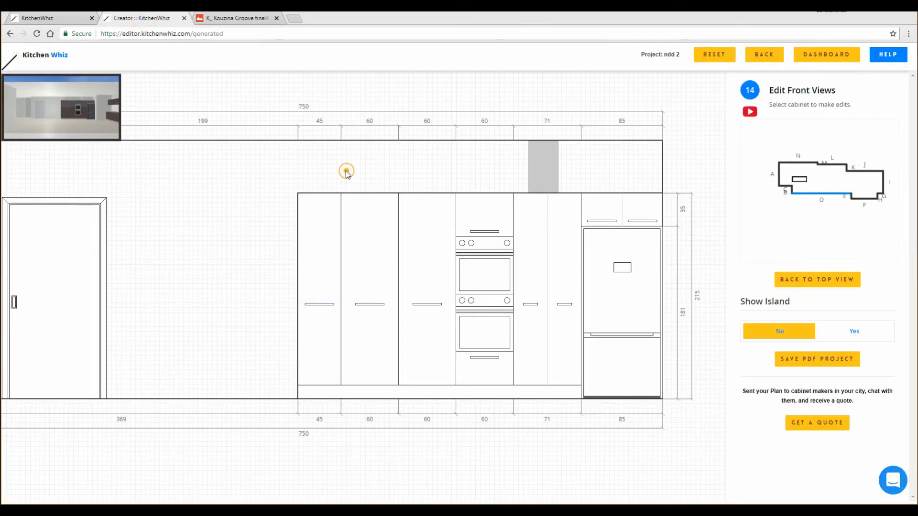
# In wall A's front view, split the second wall cabinet from the left 30:30 and merge its left half with the leftmost wall cabinet.
pyautogui.click(778, 179)
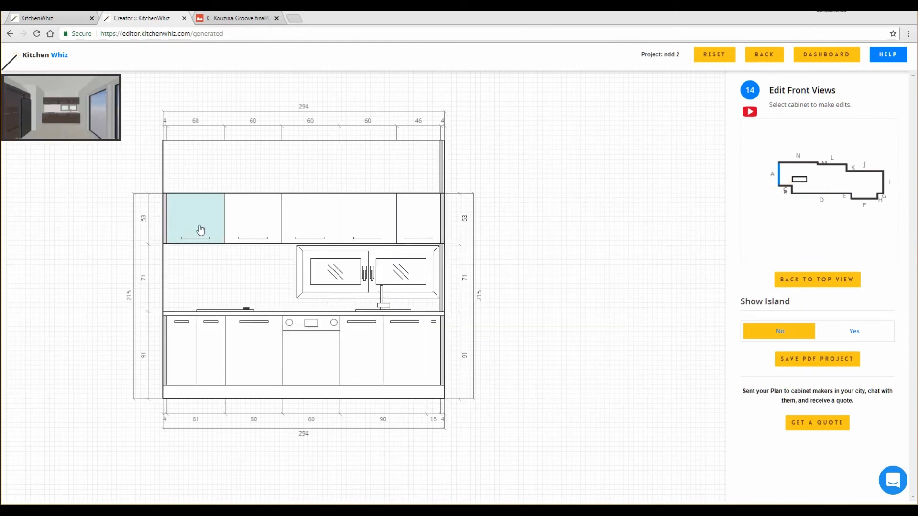
pyautogui.click(323, 220)
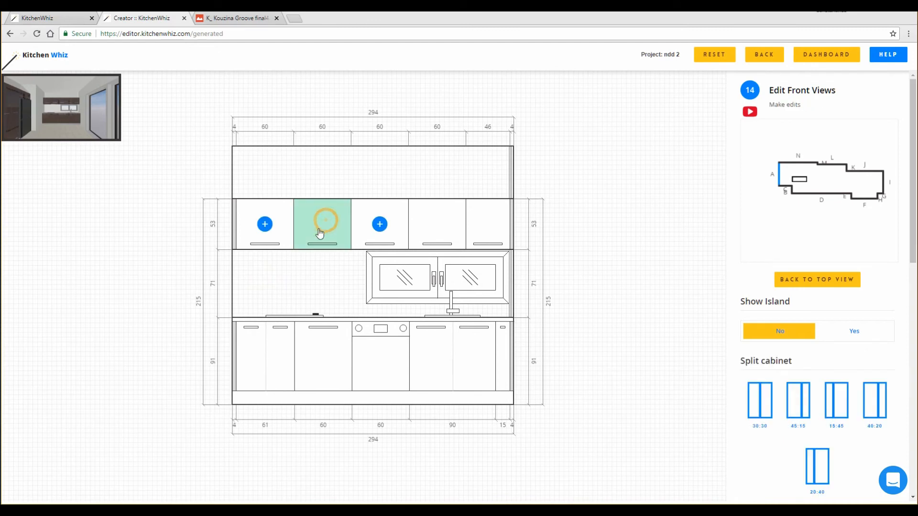
pyautogui.click(760, 400)
pyautogui.click(309, 231)
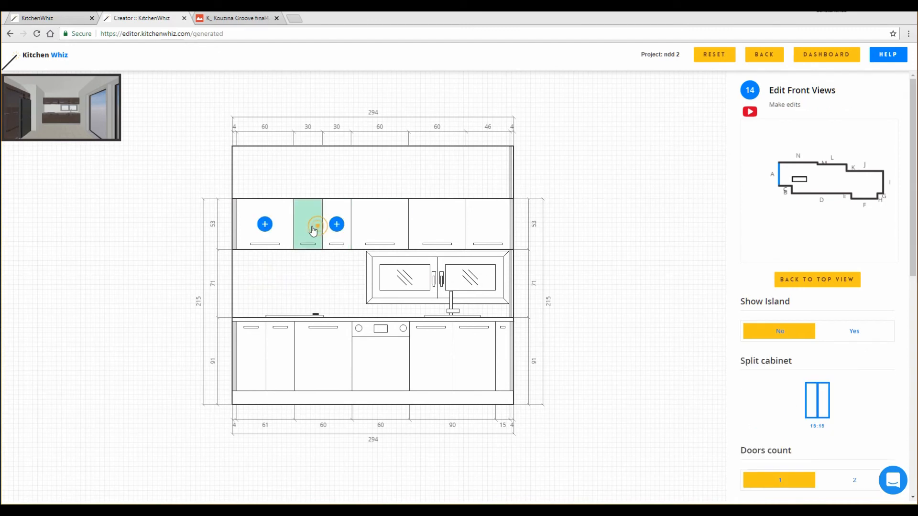
pyautogui.click(264, 224)
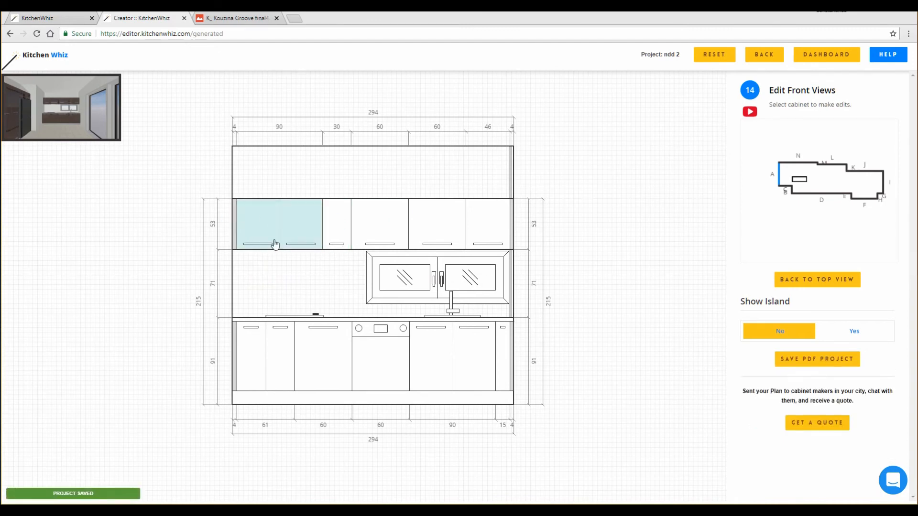
# Merge the remaining 30 cm wall cabinet with its right neighbour, and the last two wall cabinets with each other.
pyautogui.click(336, 232)
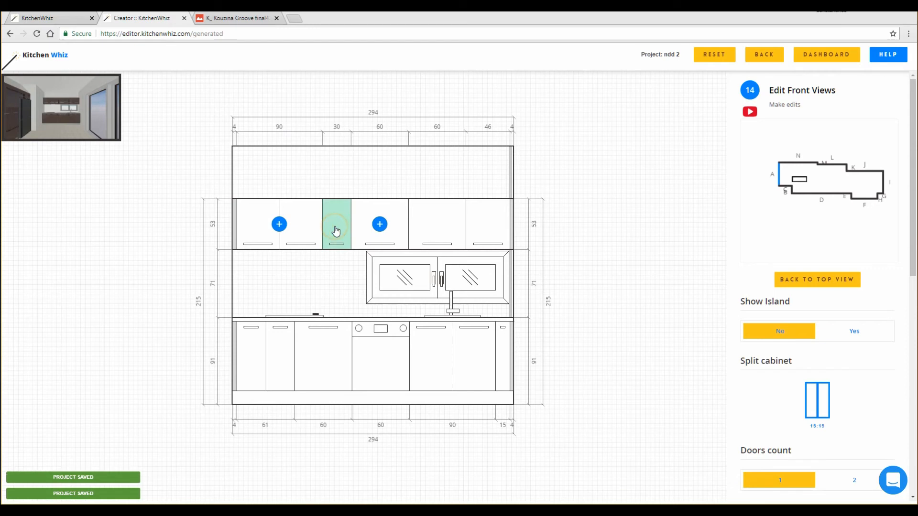
pyautogui.click(380, 224)
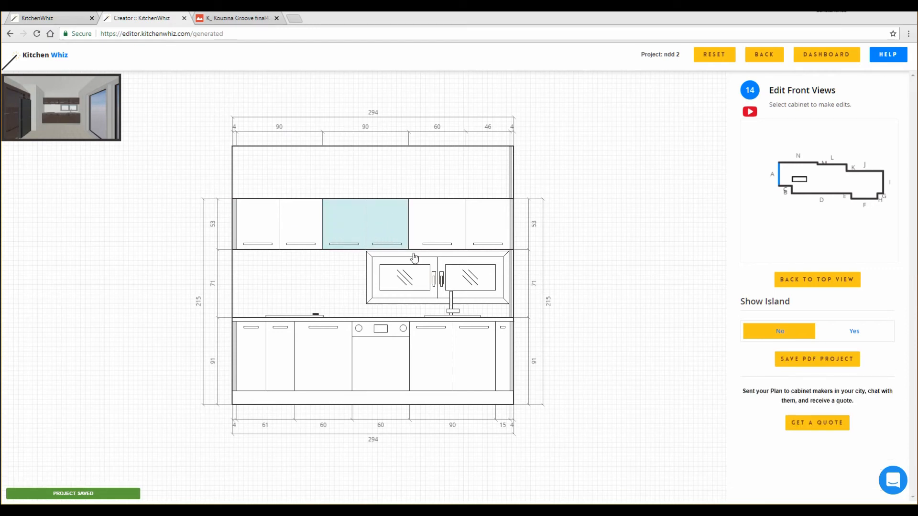
pyautogui.click(445, 232)
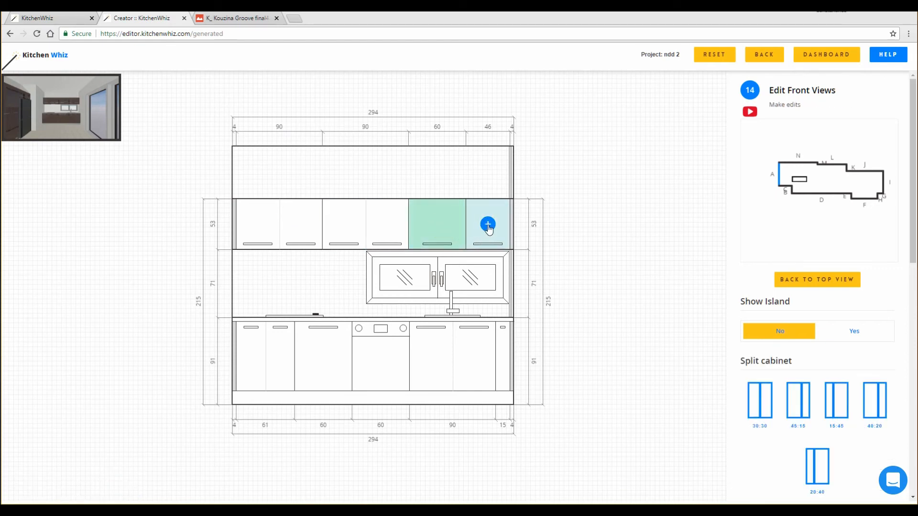
pyautogui.click(488, 225)
# Set the doors count to 1 for each of the three wall cabinets on wall A.
pyautogui.click(448, 227)
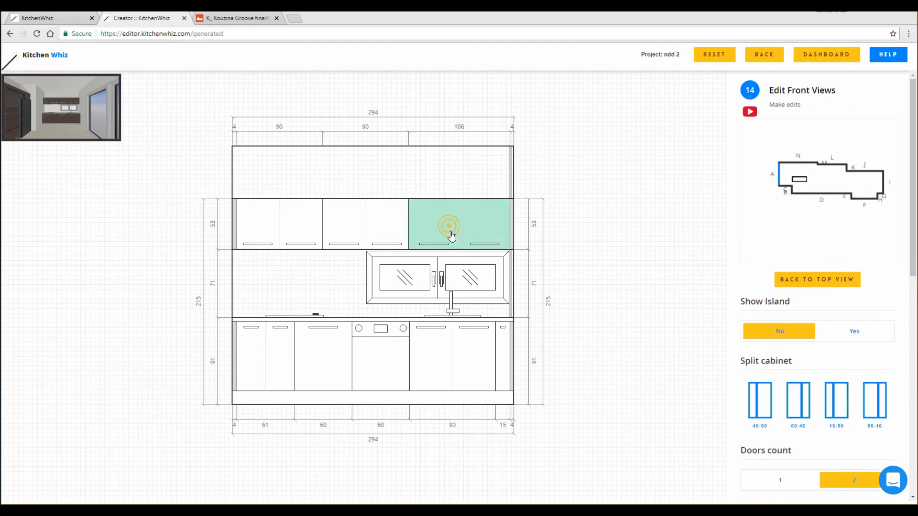
pyautogui.scroll(-5, 813, 297)
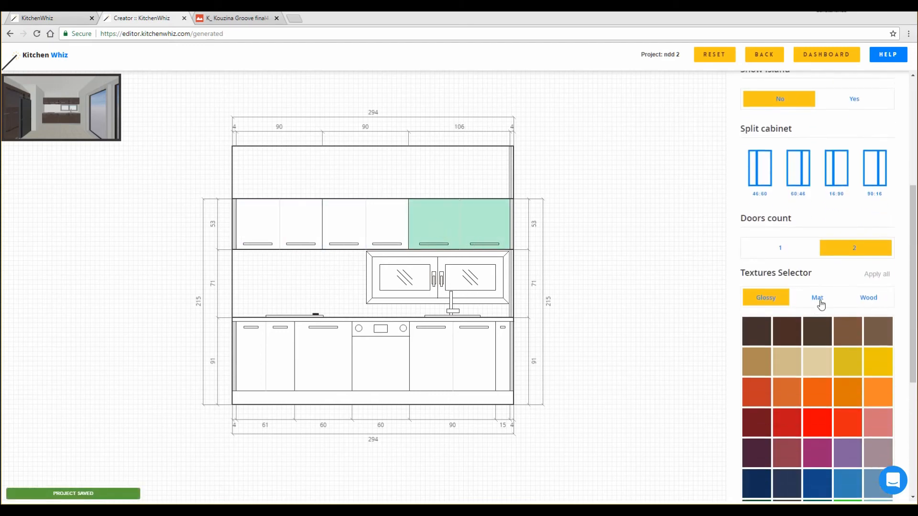
pyautogui.click(782, 241)
pyautogui.click(383, 216)
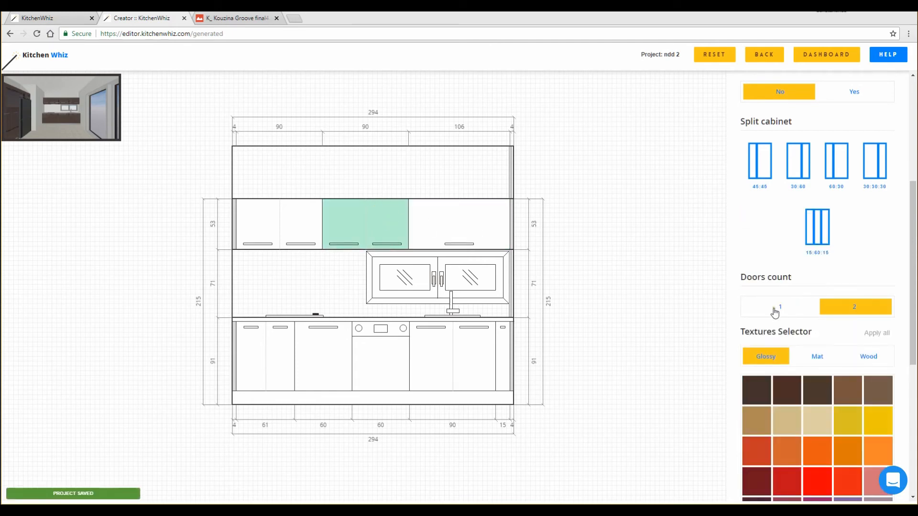
pyautogui.click(774, 311)
pyautogui.click(268, 217)
pyautogui.click(779, 308)
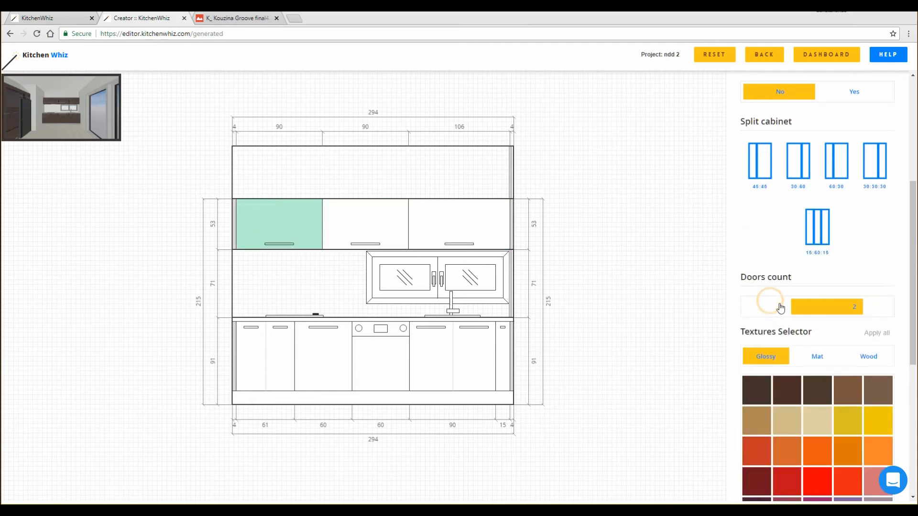
# After checking the render, split the base cabinet left of the dishwasher 30:30 and merge its left half with the leftmost base cabinet.
pyautogui.click(219, 19)
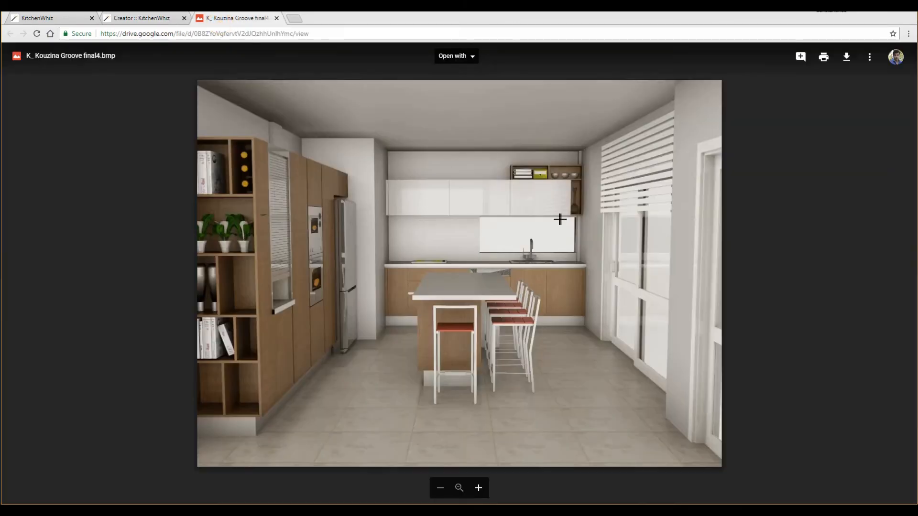
pyautogui.click(158, 17)
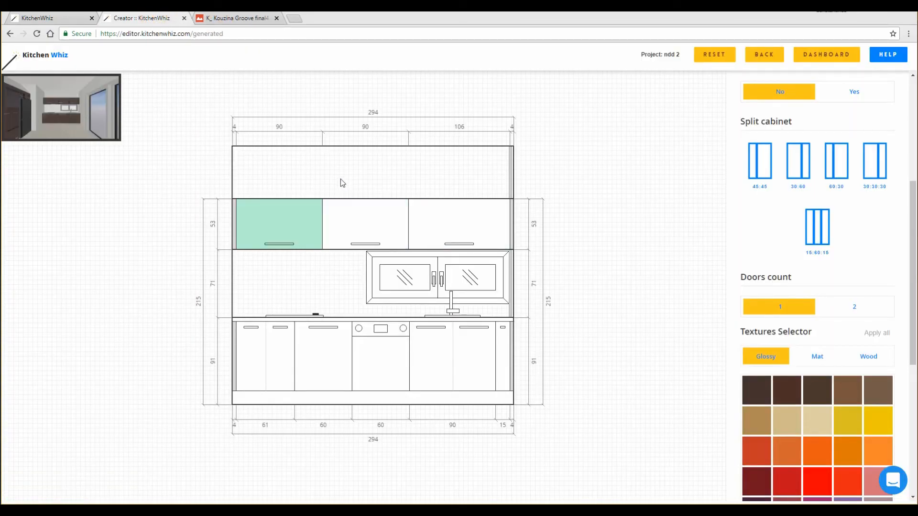
pyautogui.click(306, 348)
pyautogui.scroll(-4, 793, 372)
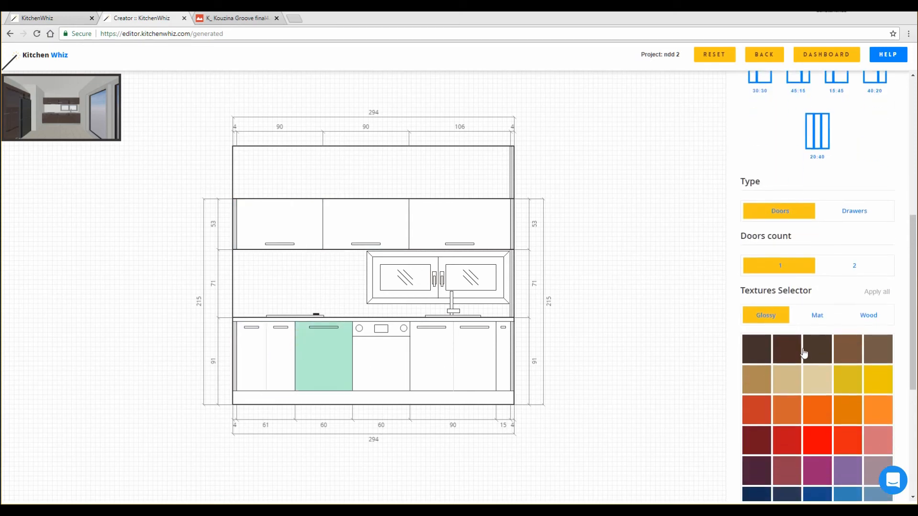
pyautogui.scroll(5, 798, 340)
pyautogui.scroll(2, 798, 325)
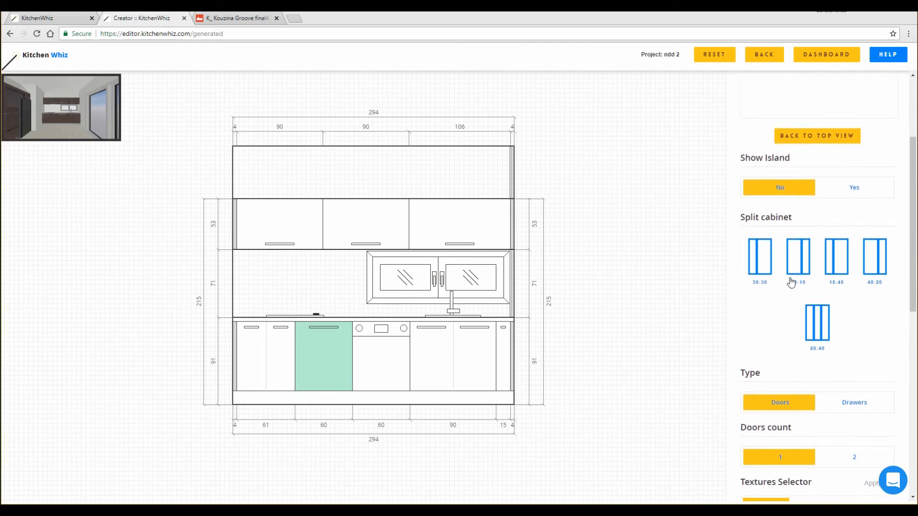
pyautogui.click(764, 264)
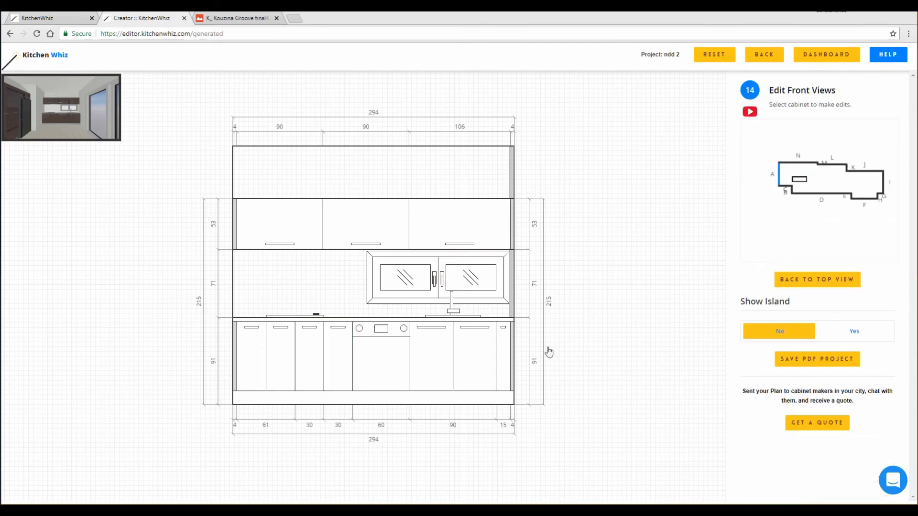
pyautogui.click(310, 358)
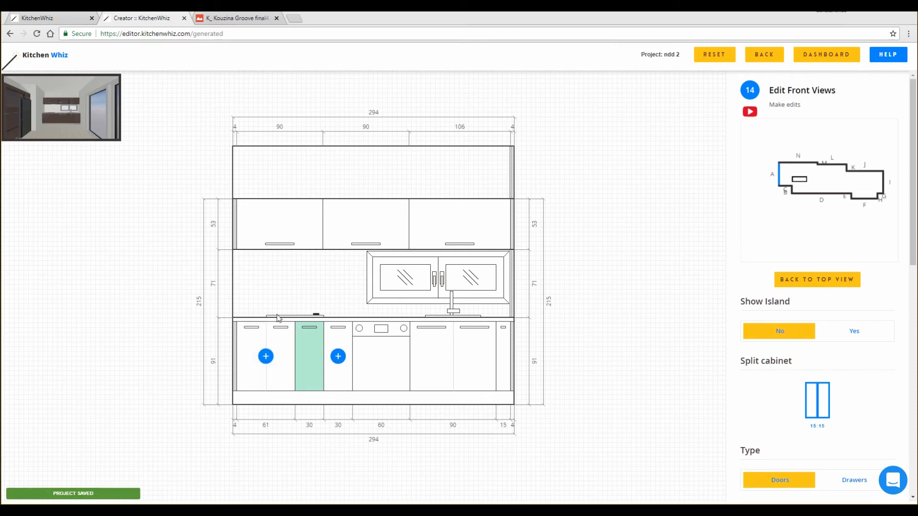
pyautogui.click(266, 357)
# Split the merged leftmost base cabinet on wall A 31:60.
pyautogui.click(299, 367)
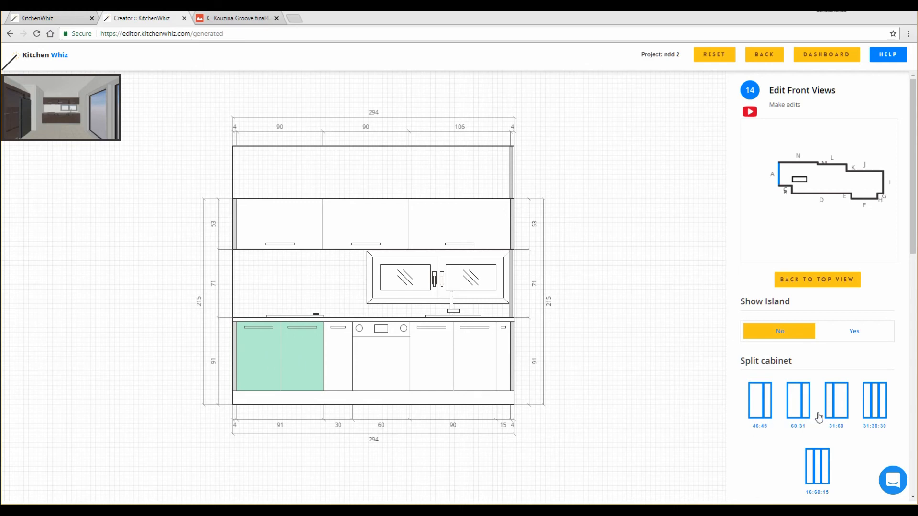
pyautogui.scroll(-3, 818, 417)
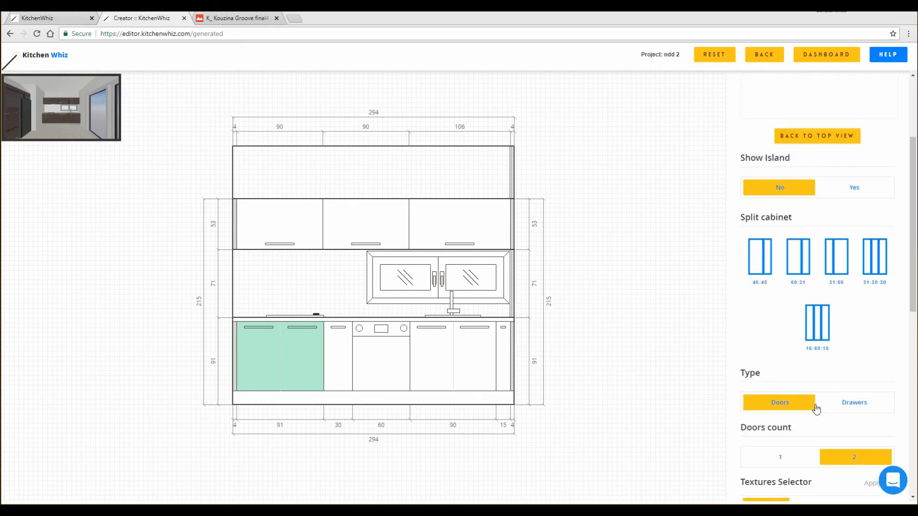
pyautogui.click(835, 268)
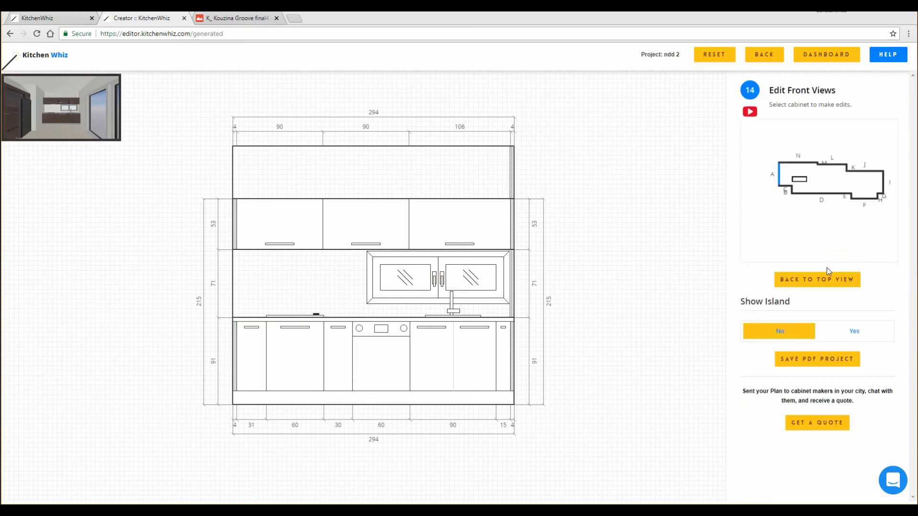
# Change the 60 cm base cabinet under the cooktop from doors to drawers, using drawers Type 2.
pyautogui.click(289, 361)
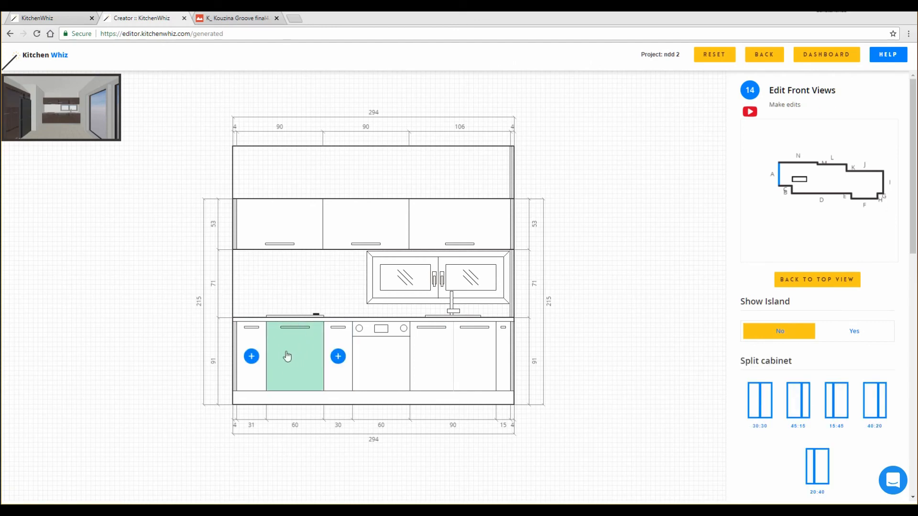
pyautogui.scroll(-4, 784, 435)
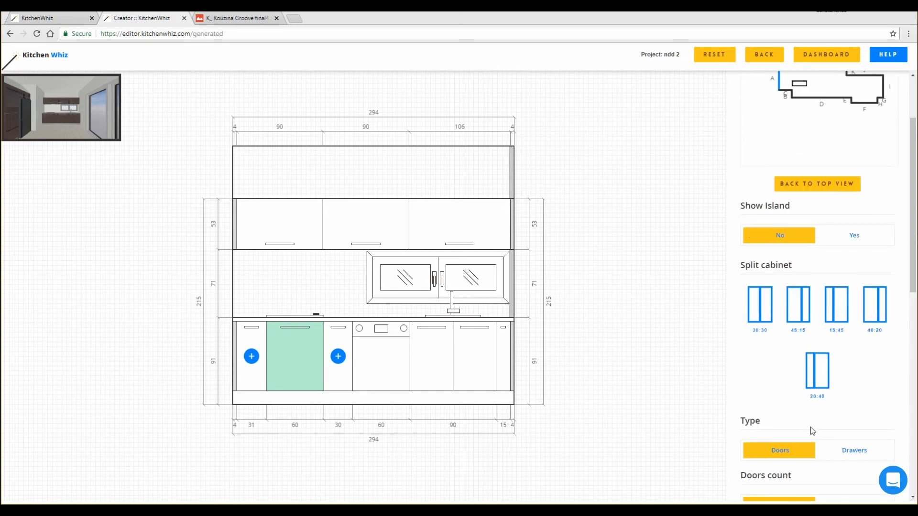
pyautogui.click(857, 359)
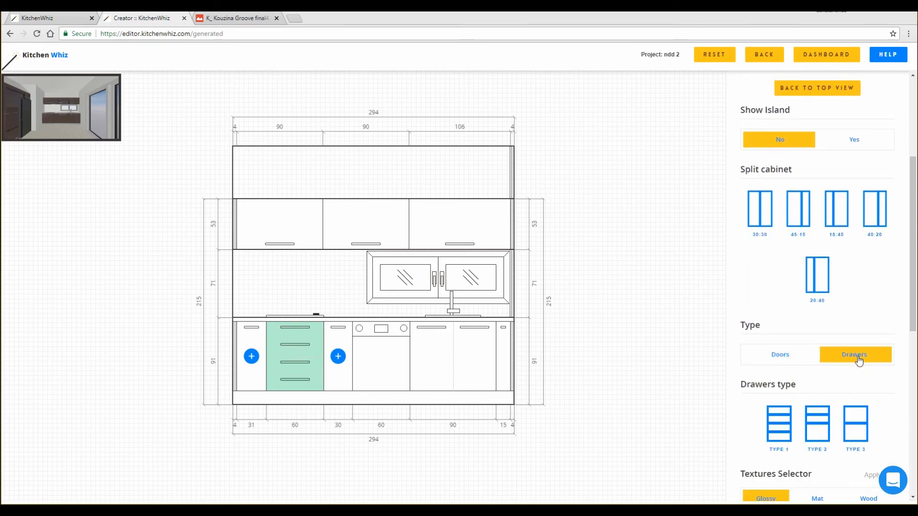
pyautogui.scroll(-2, 836, 368)
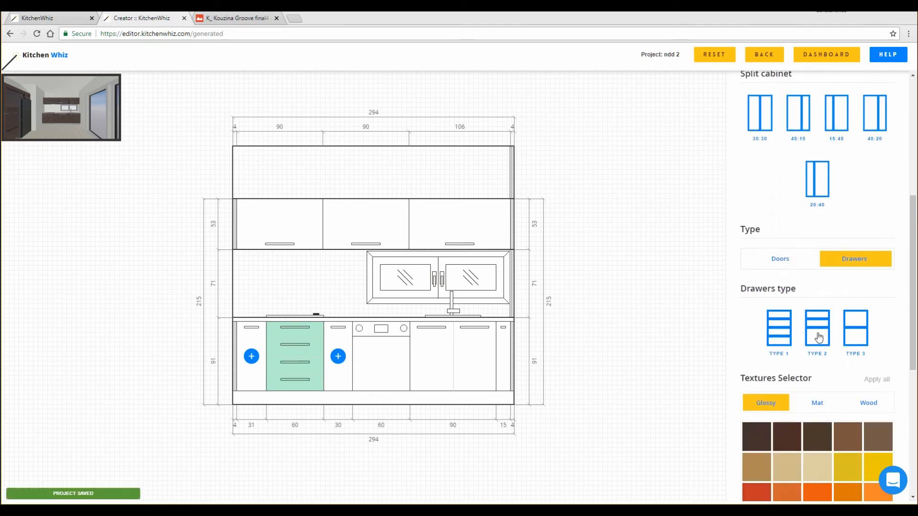
pyautogui.click(817, 335)
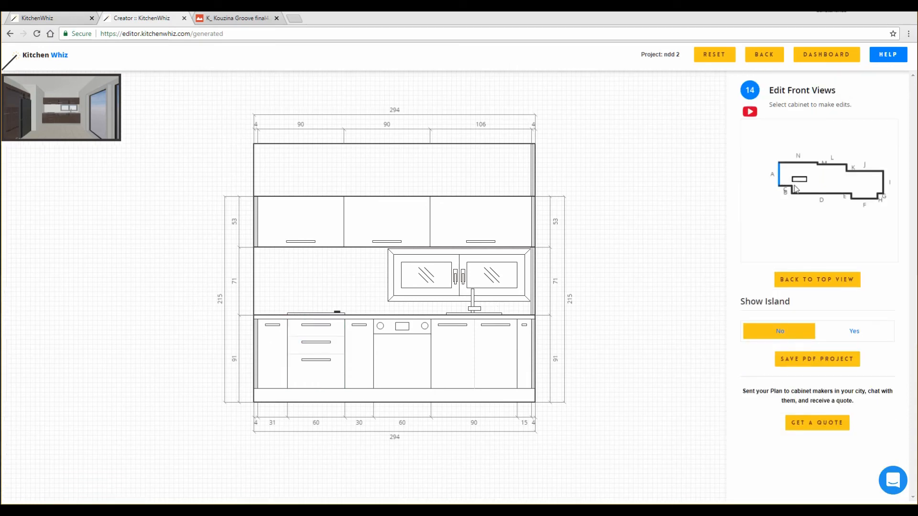
# Open the front view of wall D and inspect the kitchen in the enlarged 3D view.
pyautogui.click(805, 195)
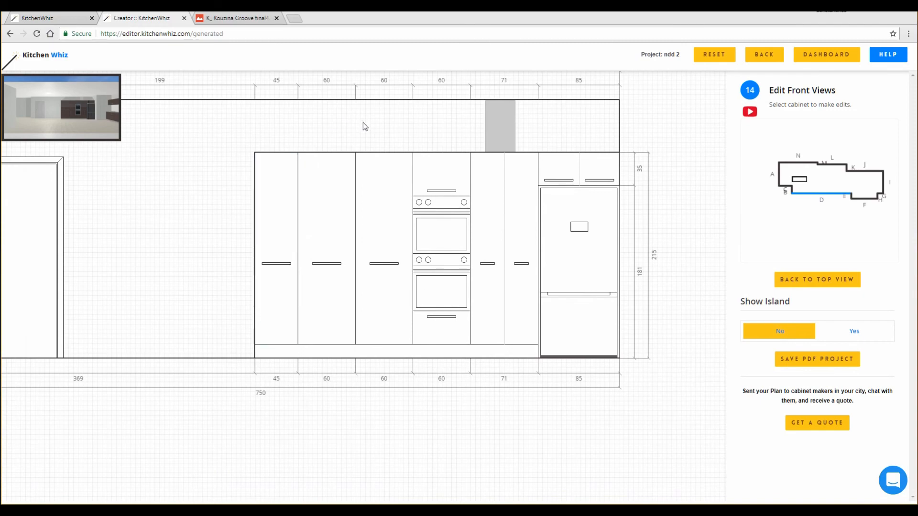
pyautogui.click(363, 124)
pyautogui.click(81, 124)
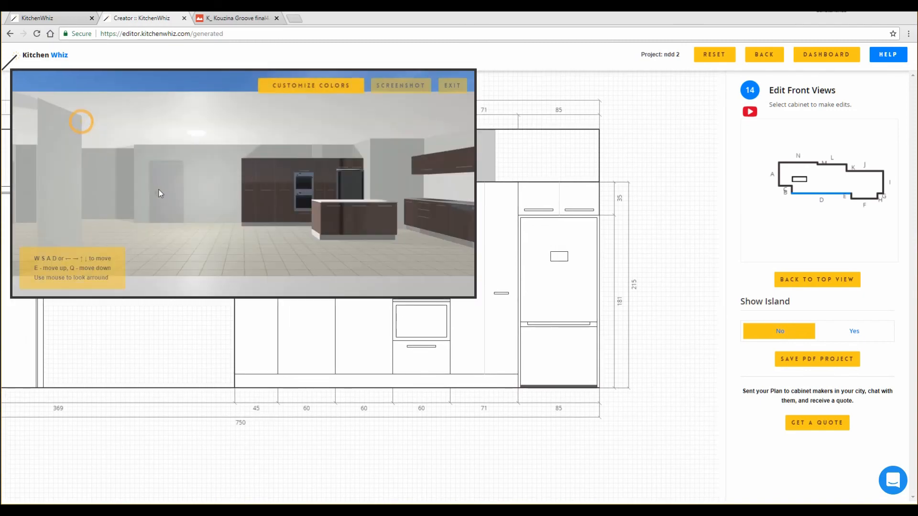
pyautogui.moveTo(363, 307); pyautogui.dragTo(881, 105)
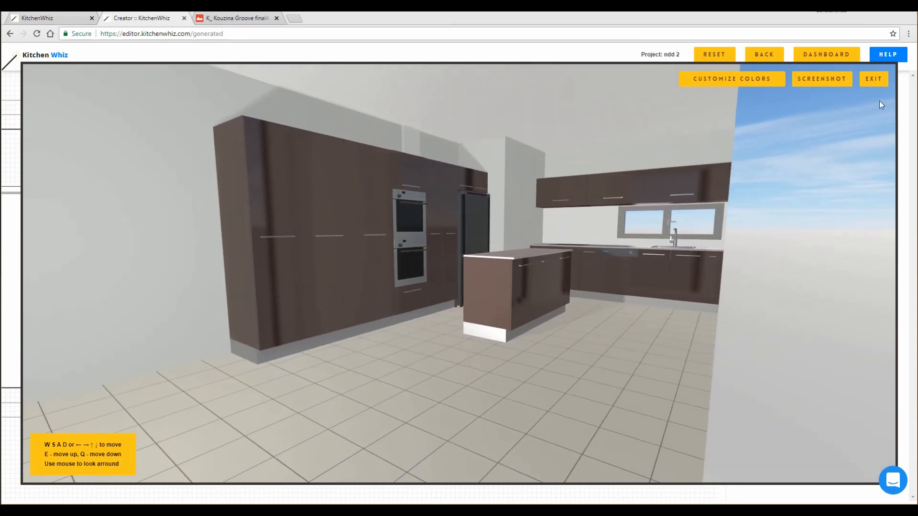
pyautogui.click(881, 82)
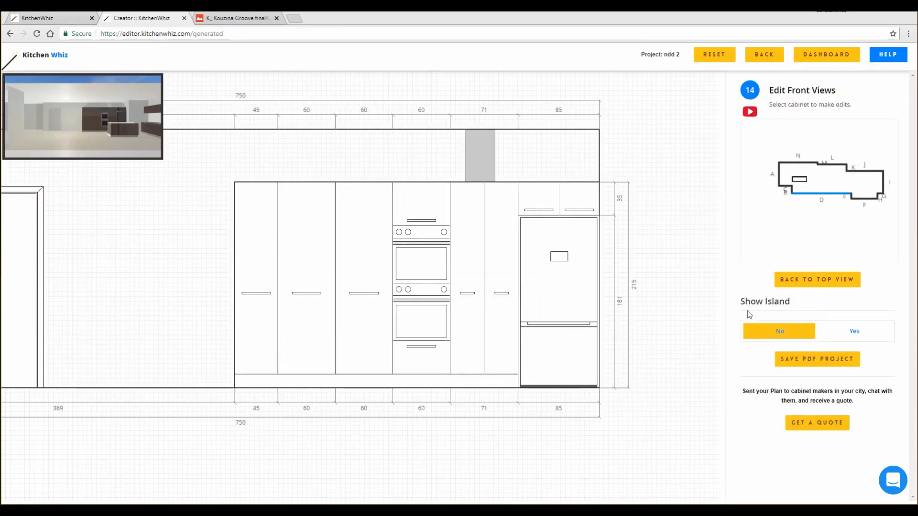
# Starting from the 71 cm tall cabinet, apply the Oak Light wood texture to all cabinets, using the reference render as a guide.
pyautogui.click(483, 313)
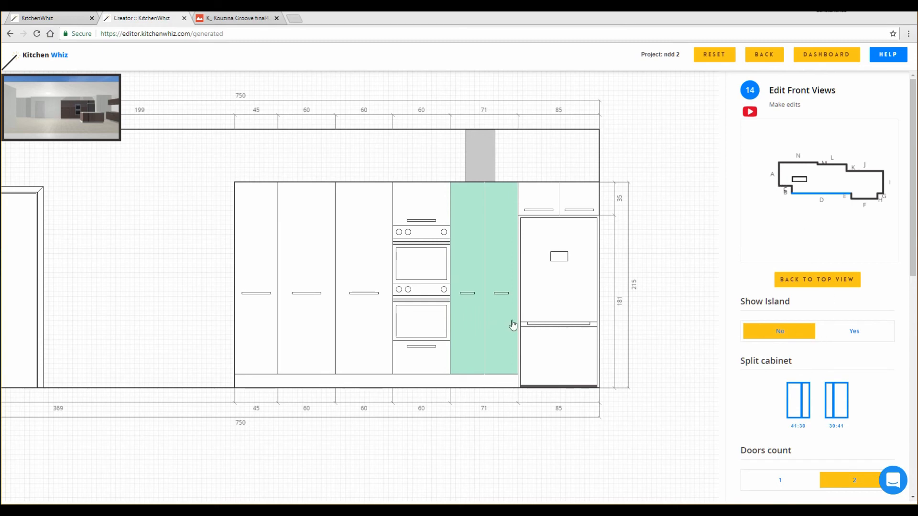
pyautogui.scroll(-7, 846, 320)
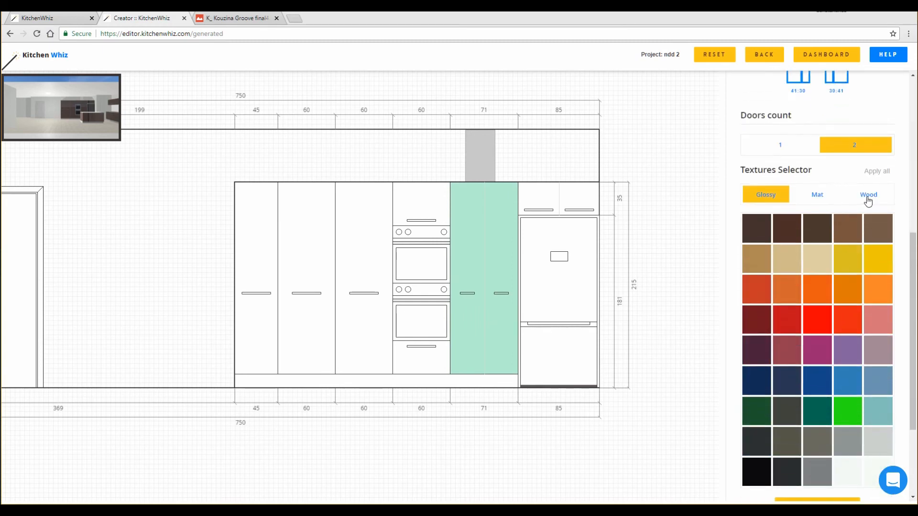
pyautogui.click(869, 200)
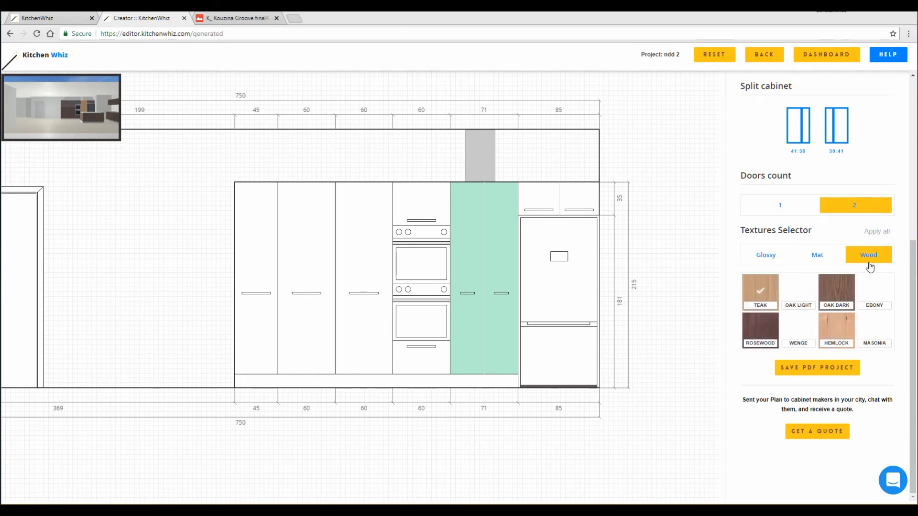
pyautogui.click(240, 19)
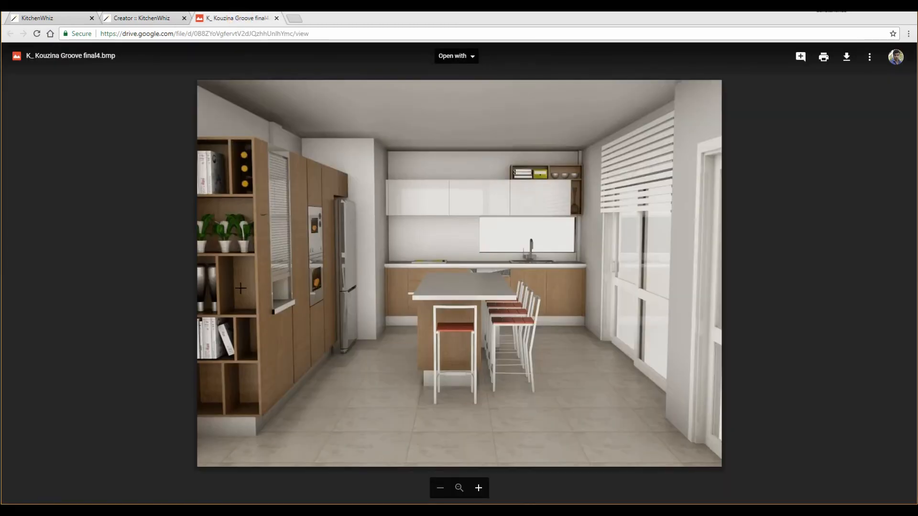
pyautogui.click(162, 19)
pyautogui.click(798, 292)
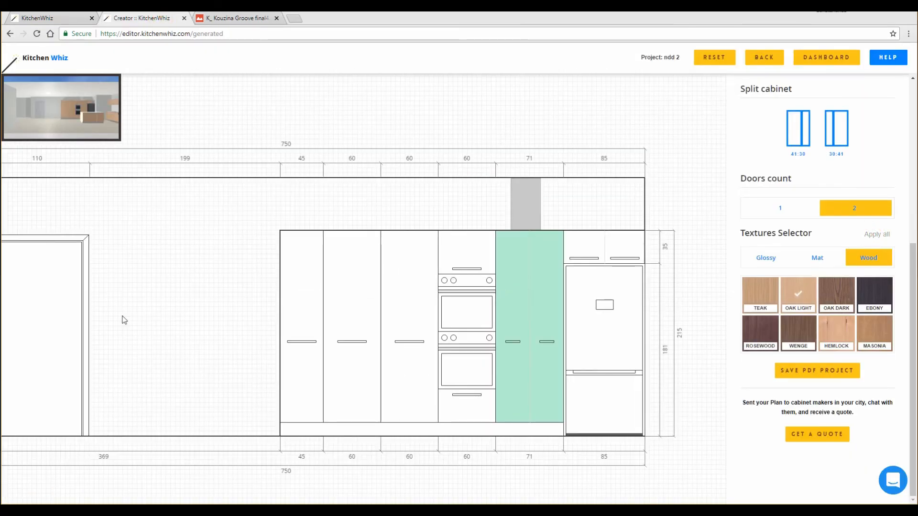
# Walk through the enlarged 3D view to examine the wood finish on the tall units, island and sink-wall cabinets.
pyautogui.click(58, 135)
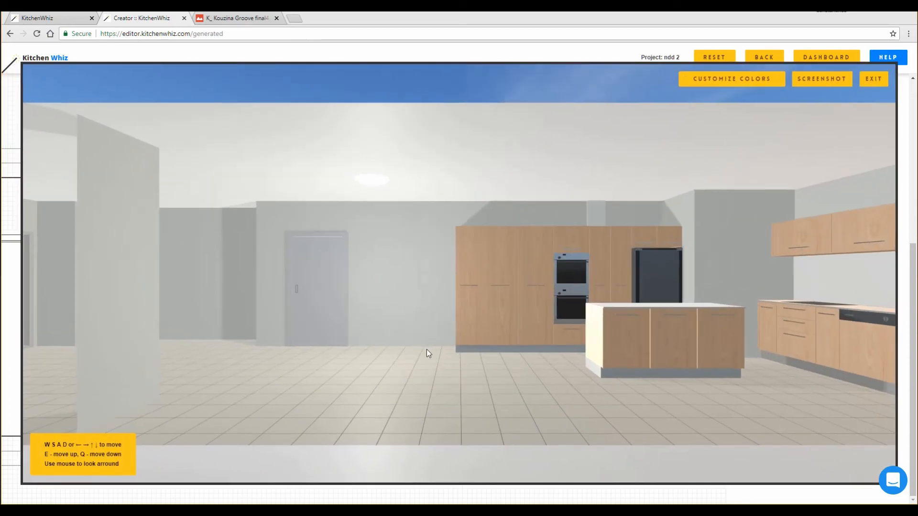
pyautogui.press('w')
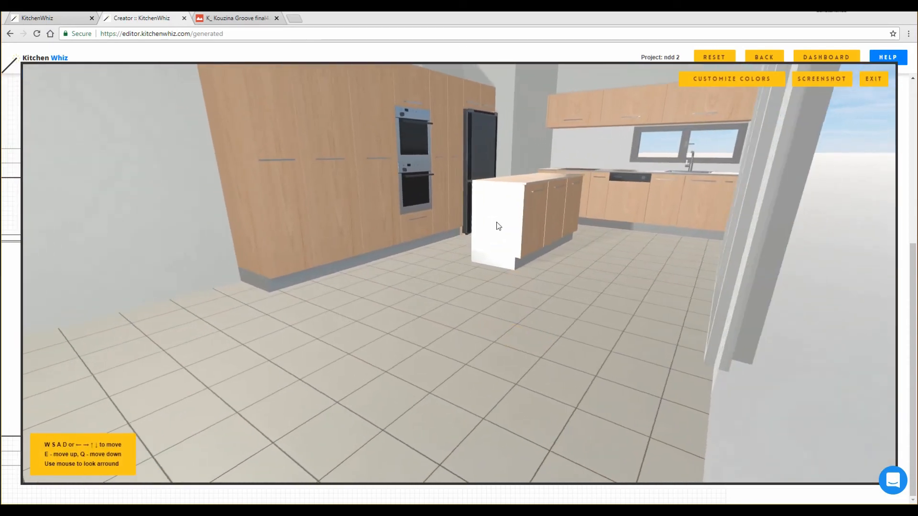
pyautogui.press('s')
pyautogui.moveTo(581, 229); pyautogui.dragTo(458, 253)
pyautogui.press('w')
pyautogui.press('d')
pyautogui.press('s')
pyautogui.press('s')
pyautogui.press('w')
pyautogui.press('w')
pyautogui.press('s')
pyautogui.press('a')
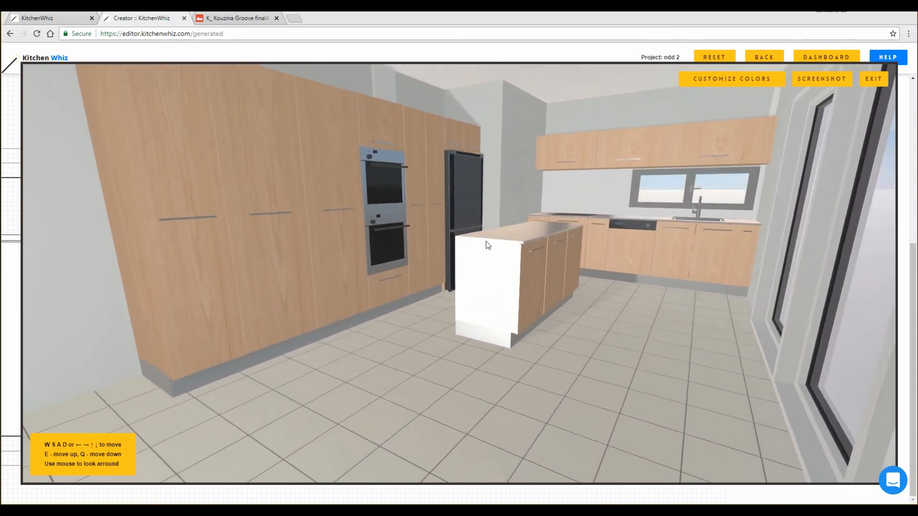
pyautogui.press('s')
# Compare the cabinet finishes in the reference render with the 3D kitchen and leave the 3D view.
pyautogui.click(238, 19)
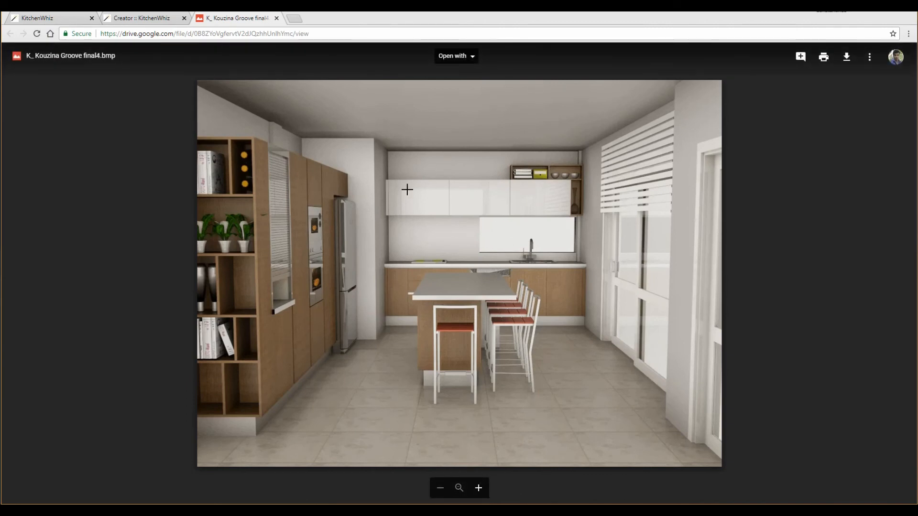
pyautogui.click(155, 19)
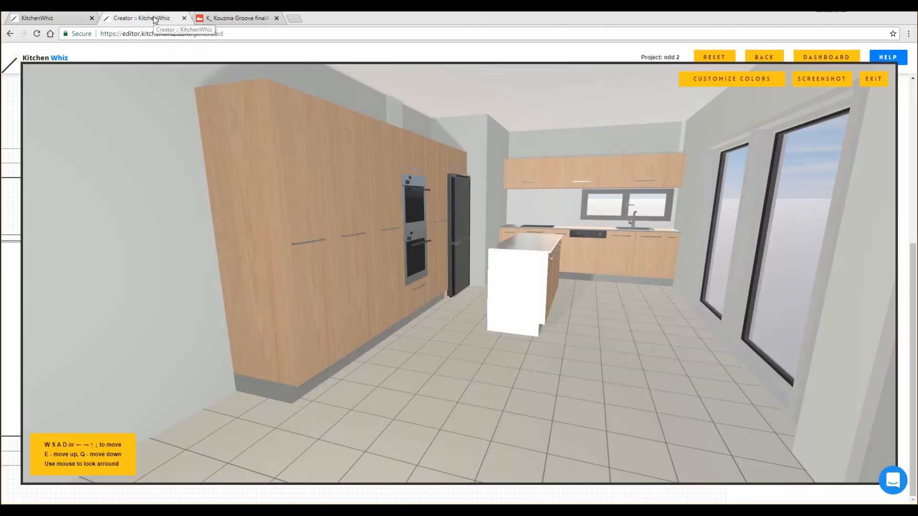
pyautogui.moveTo(492, 246); pyautogui.dragTo(550, 241)
pyautogui.press('w')
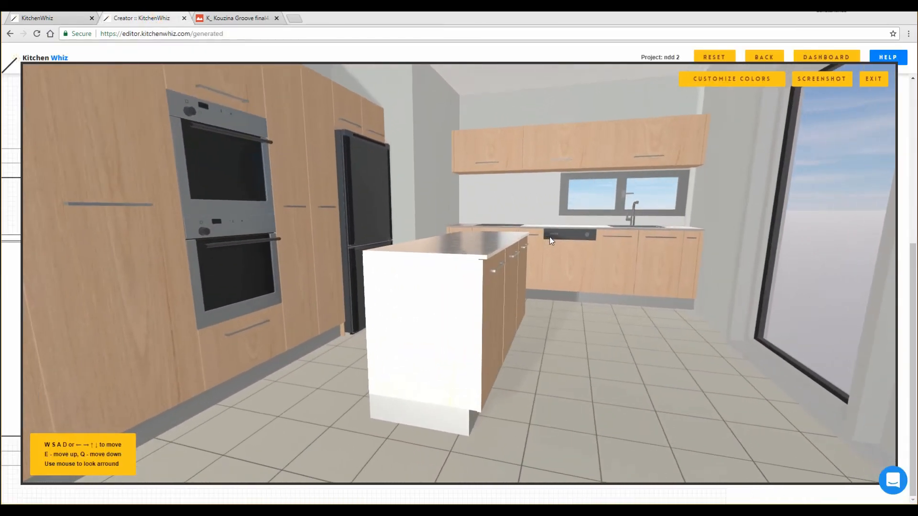
pyautogui.press('s')
pyautogui.click(873, 79)
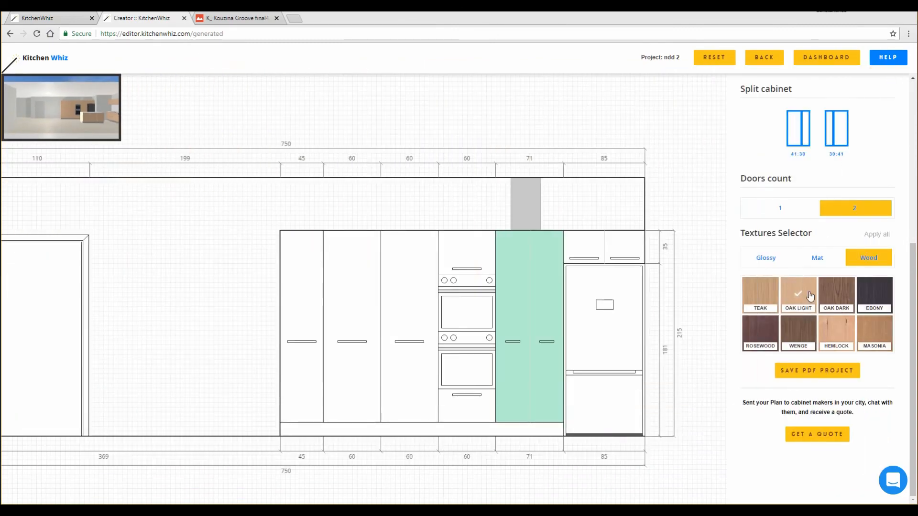
# In the sink wall's front view, set the leftmost wall cabinet's texture to glossy white.
pyautogui.scroll(5, 867, 201)
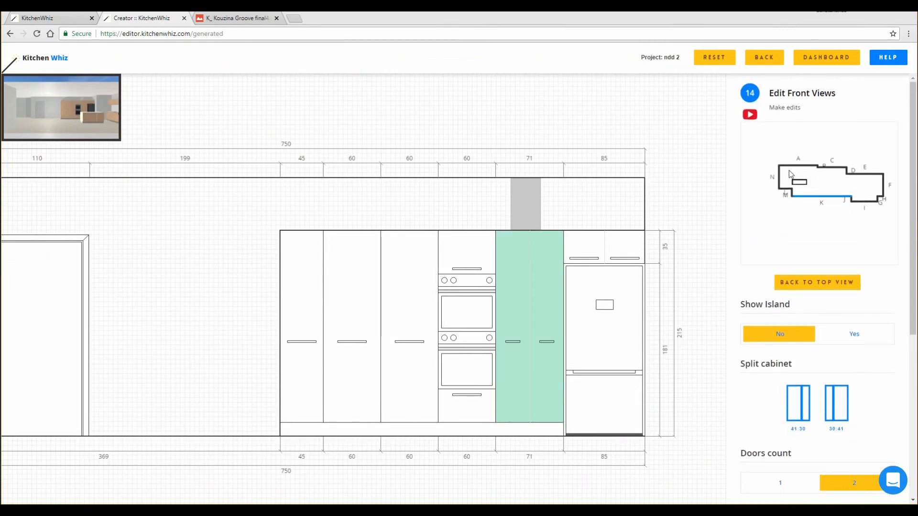
pyautogui.click(780, 183)
pyautogui.click(211, 262)
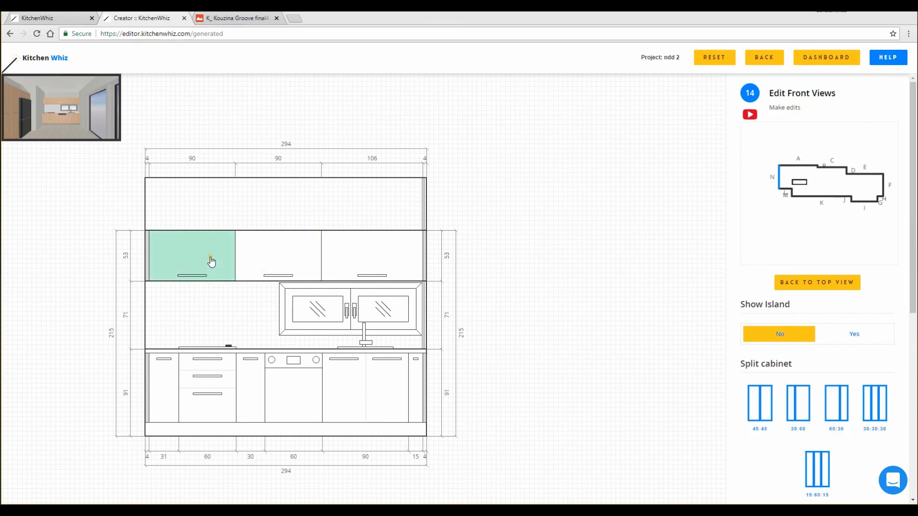
pyautogui.scroll(-7, 808, 319)
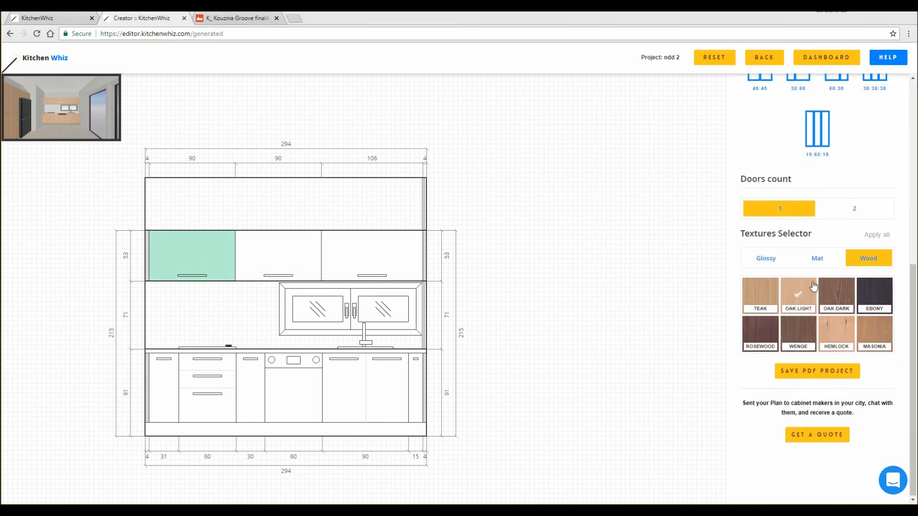
pyautogui.click(766, 258)
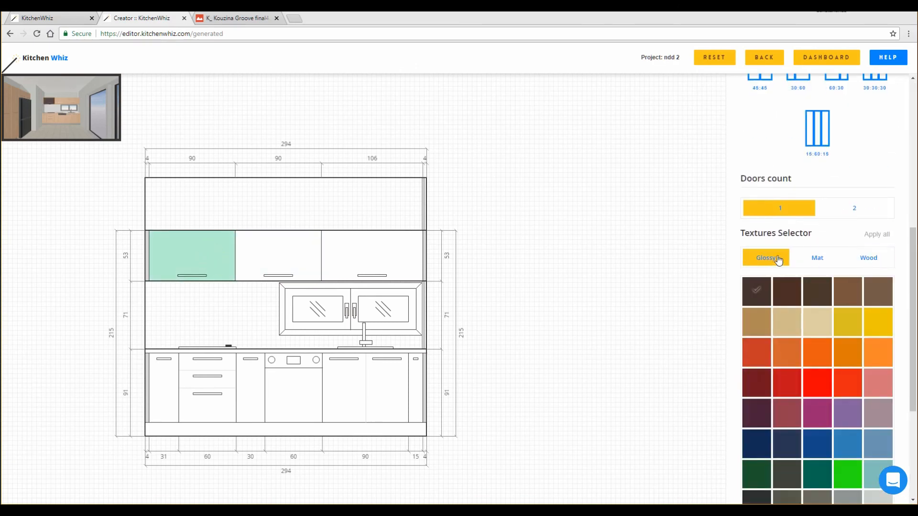
pyautogui.scroll(-4, 787, 257)
pyautogui.scroll(2, 792, 256)
pyautogui.scroll(-2, 863, 310)
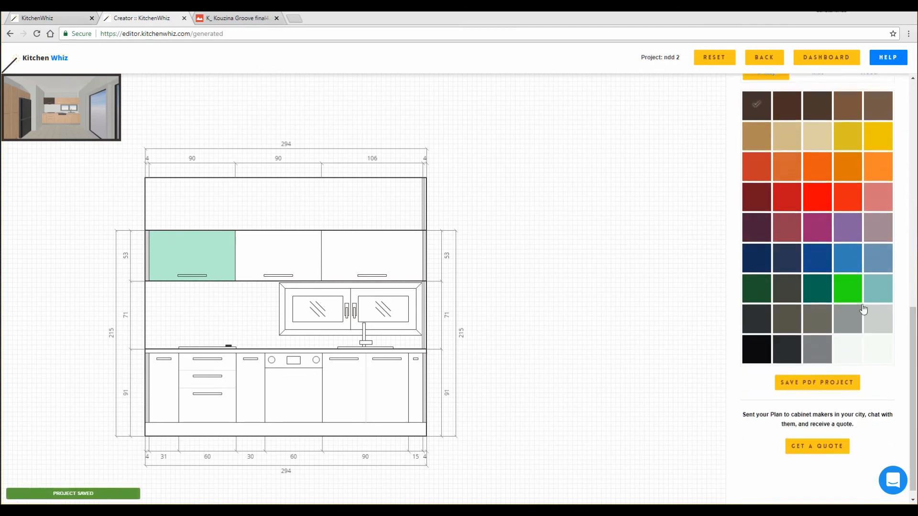
pyautogui.scroll(-1, 863, 310)
pyautogui.scroll(4, 862, 310)
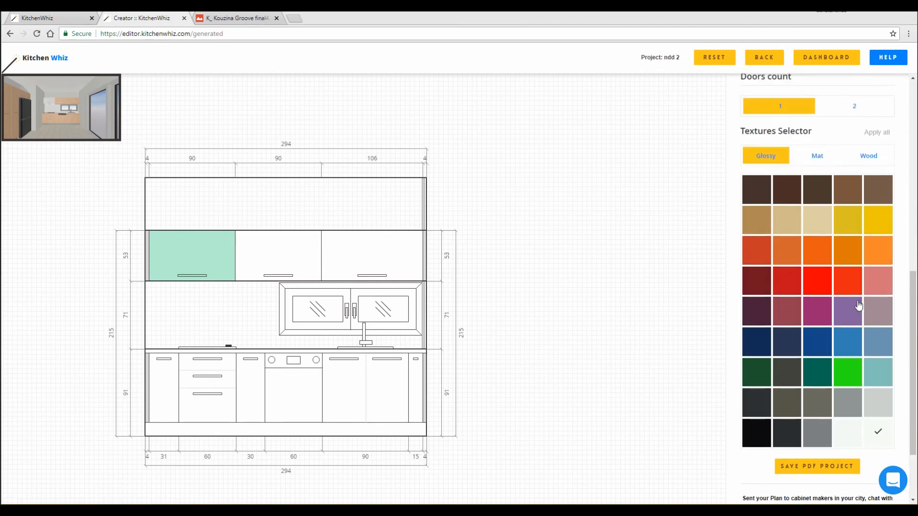
# Apply the glossy white texture to the middle 90 cm and the 106 cm wall cabinets.
pyautogui.click(278, 256)
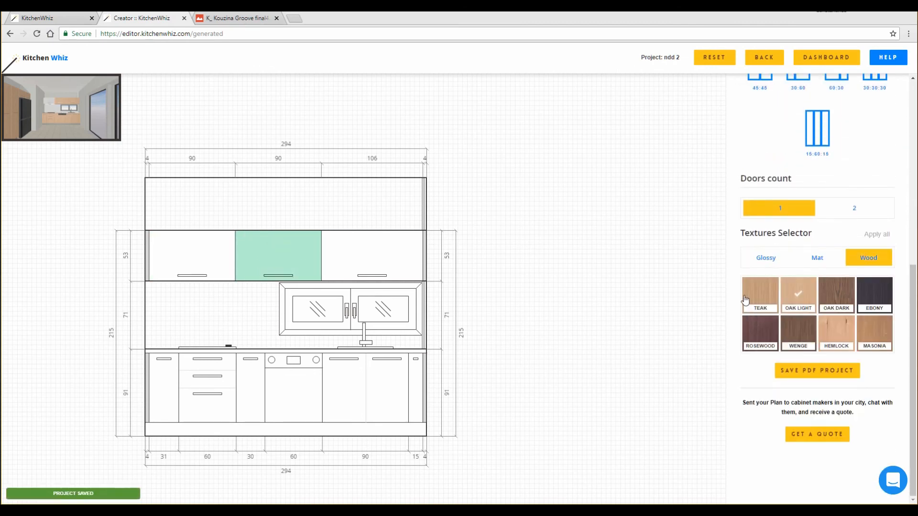
pyautogui.click(765, 257)
pyautogui.click(377, 257)
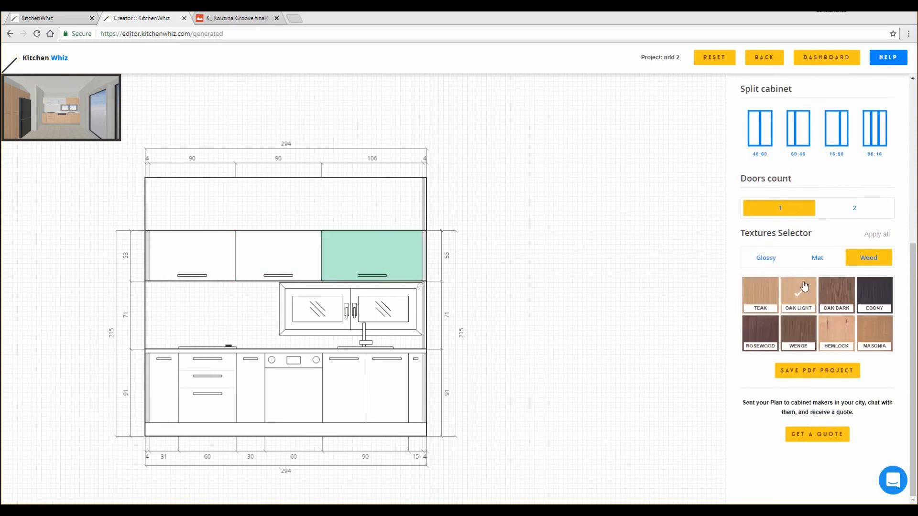
pyautogui.click(755, 257)
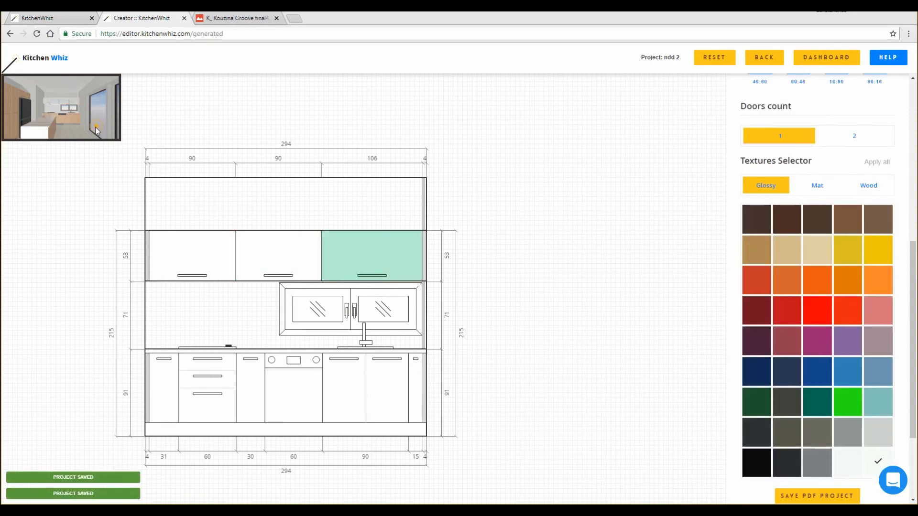
# Inspect the white wall cabinets in the enlarged 3D view and compare them with the reference render.
pyautogui.click(95, 128)
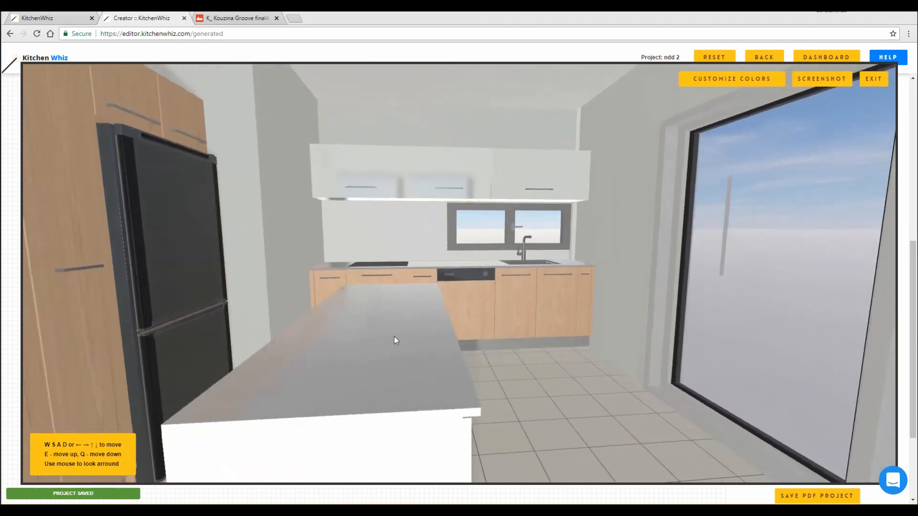
pyautogui.press('s')
pyautogui.moveTo(394, 339); pyautogui.dragTo(438, 367)
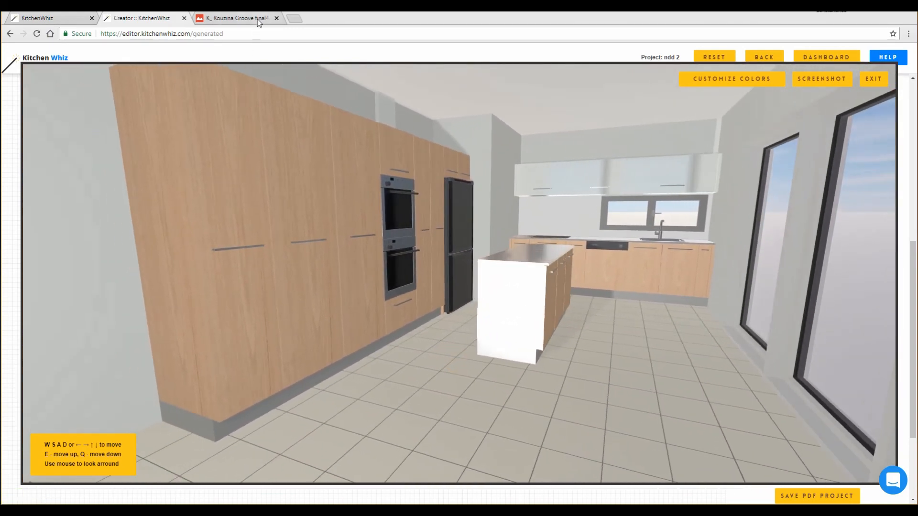
pyautogui.click(257, 19)
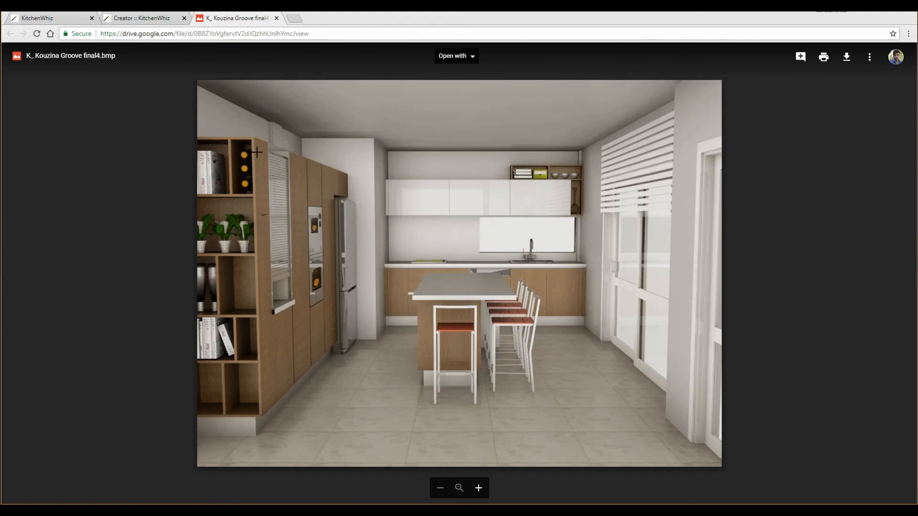
pyautogui.click(141, 18)
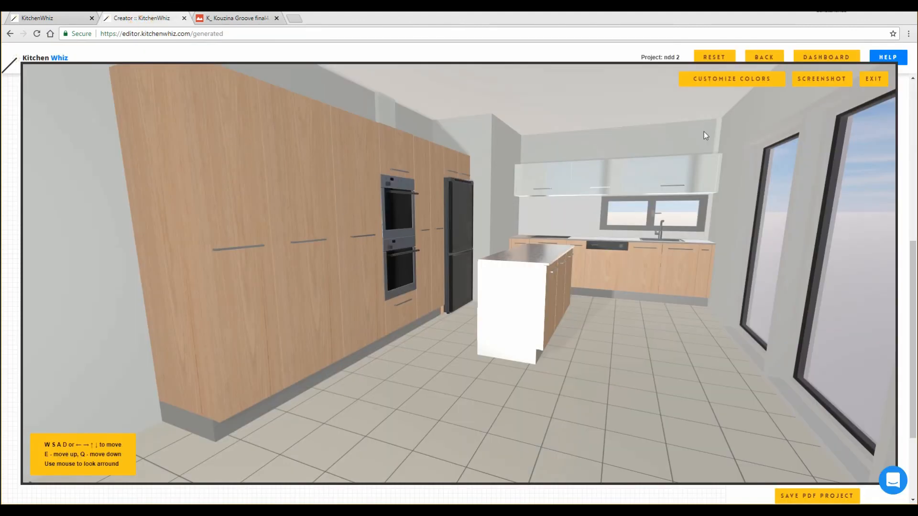
# Try black as the countertops color and inspect the island and sink-wall countertops in 3D.
pyautogui.click(734, 80)
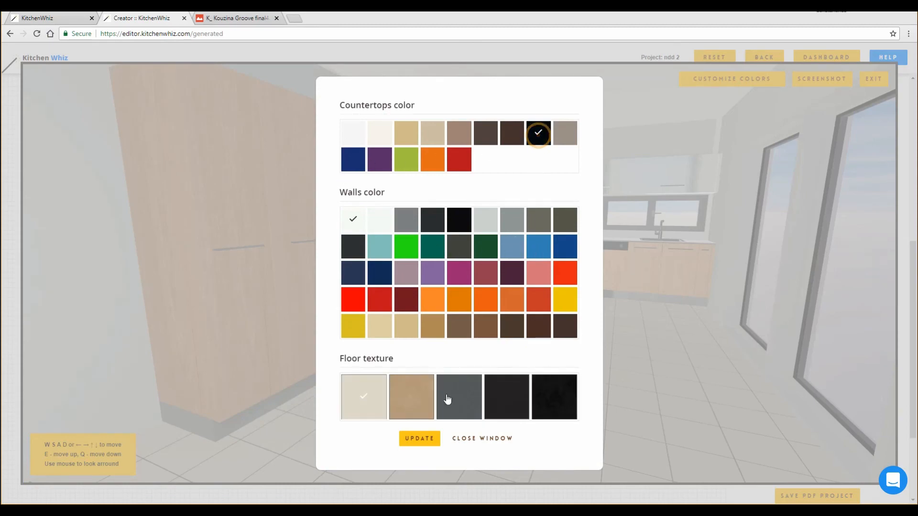
pyautogui.click(417, 440)
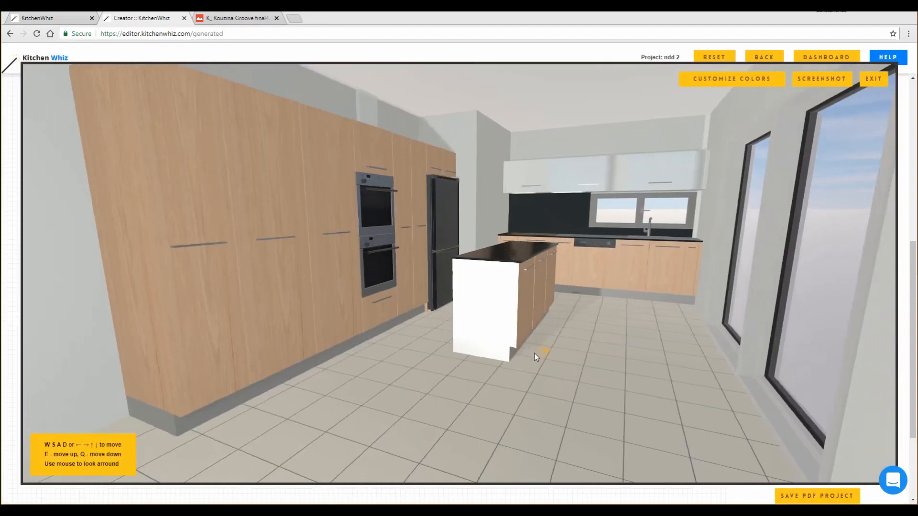
pyautogui.press('w')
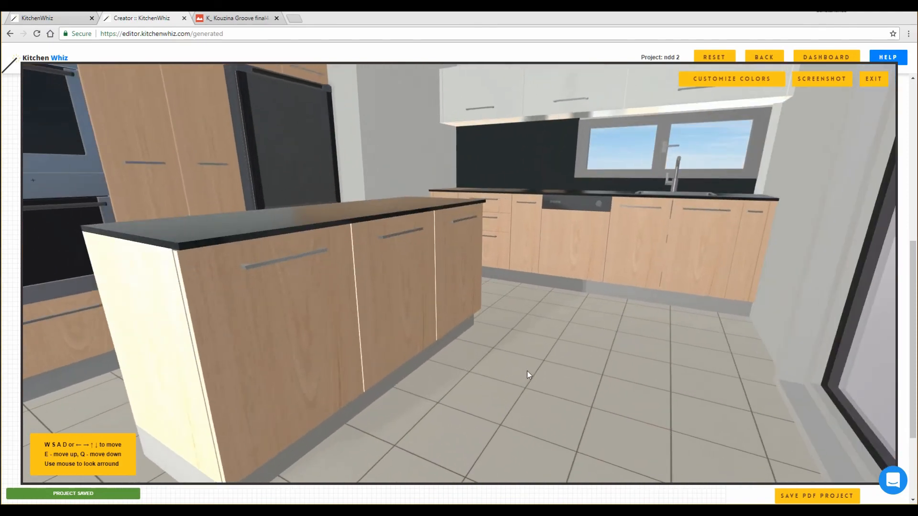
pyautogui.press('s')
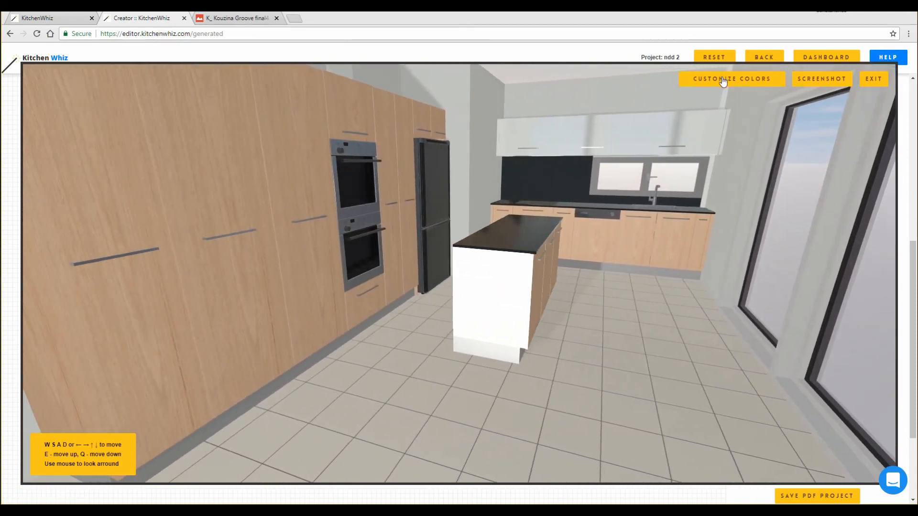
# Set the countertops color to off-white.
pyautogui.click(723, 79)
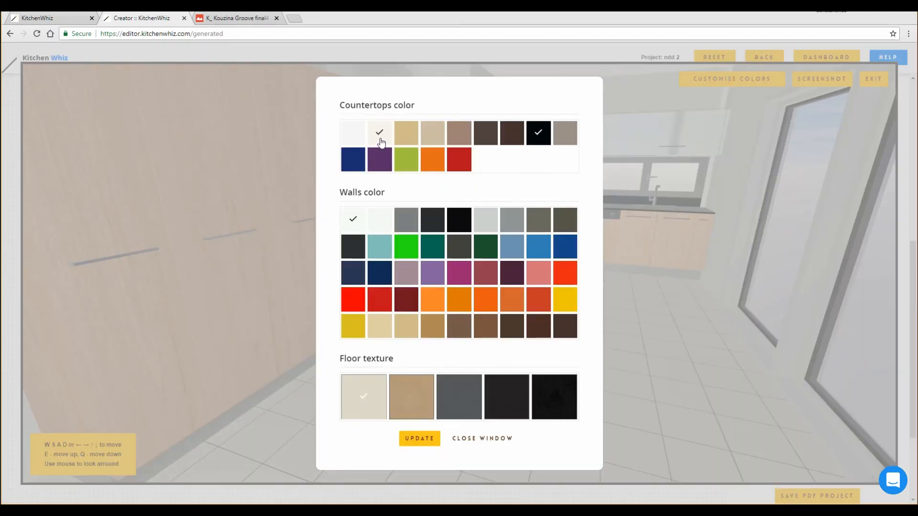
pyautogui.click(421, 441)
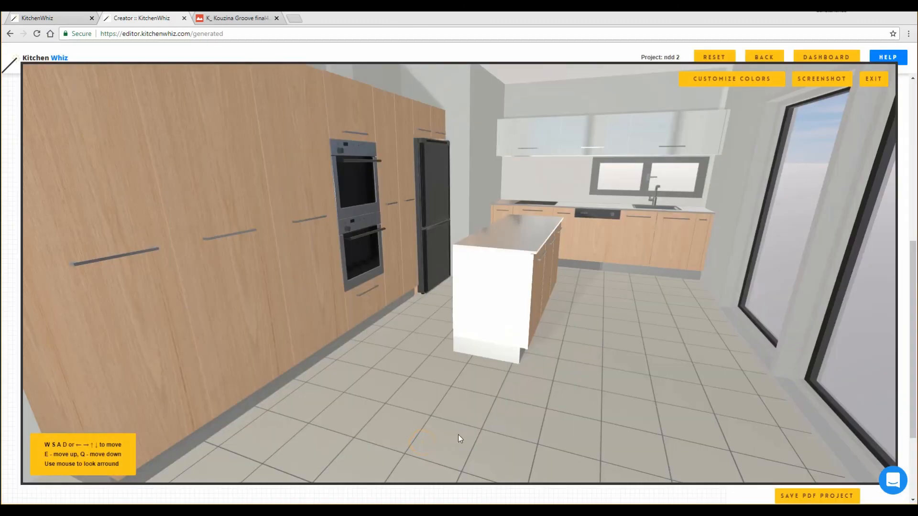
# Inspect the off-white countertops and the cabinets in the enlarged 3D view, and close the view.
pyautogui.press('d')
pyautogui.moveTo(595, 374); pyautogui.dragTo(463, 351)
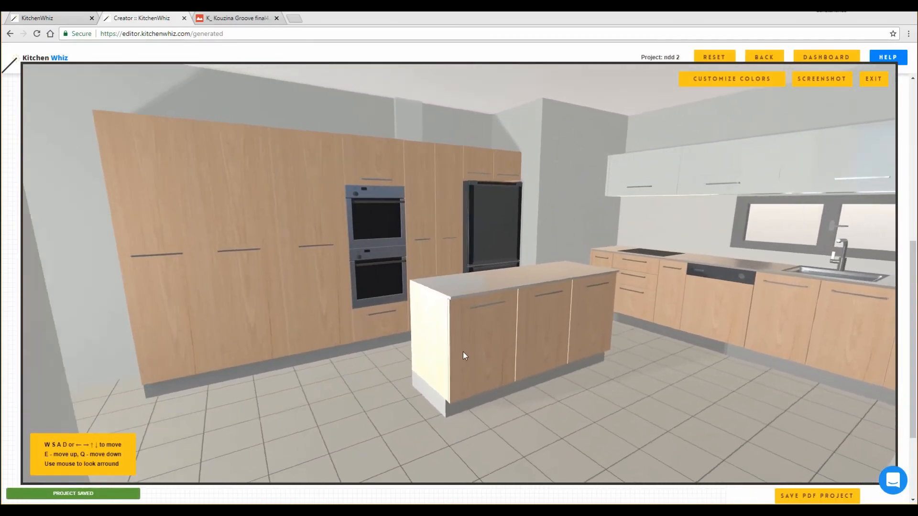
pyautogui.click(872, 82)
# Set the doors count of the 71 cm tall cabinet on wall K, between the ovens and the fridge, to 1.
pyautogui.scroll(7, 842, 200)
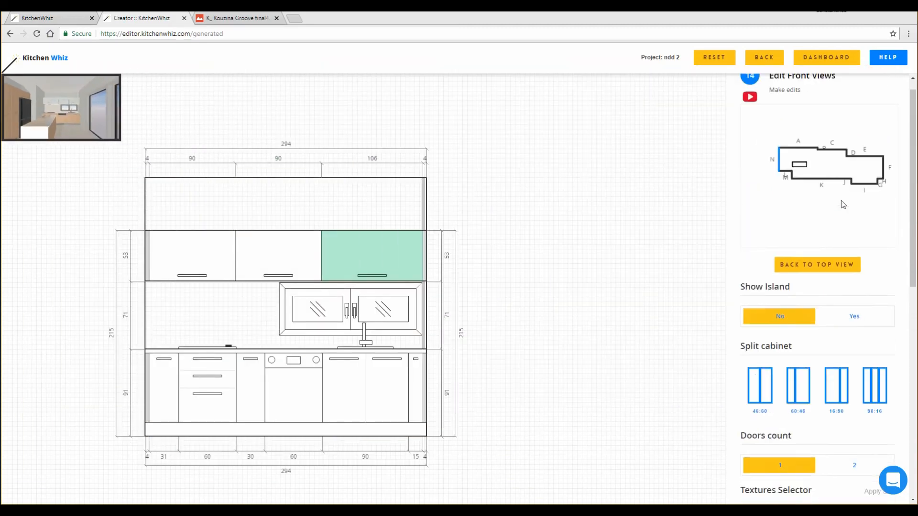
pyautogui.click(805, 200)
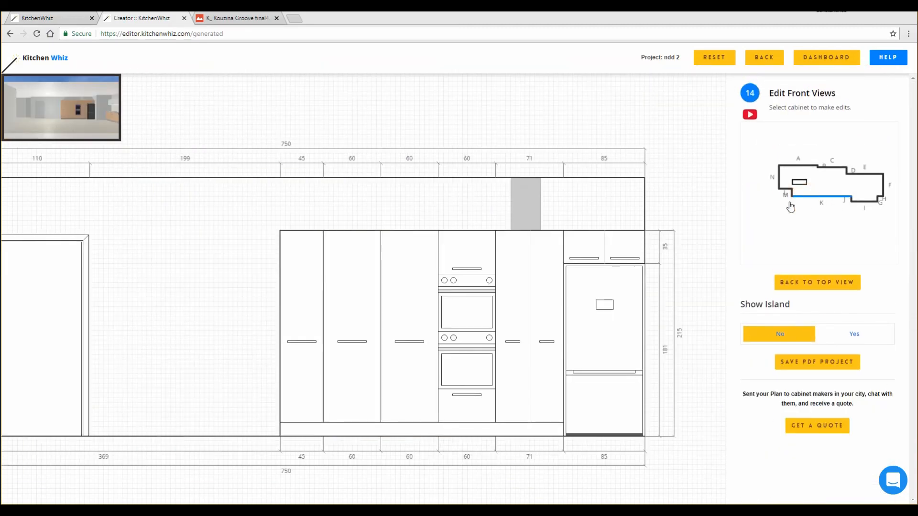
pyautogui.click(515, 353)
pyautogui.scroll(-4, 783, 355)
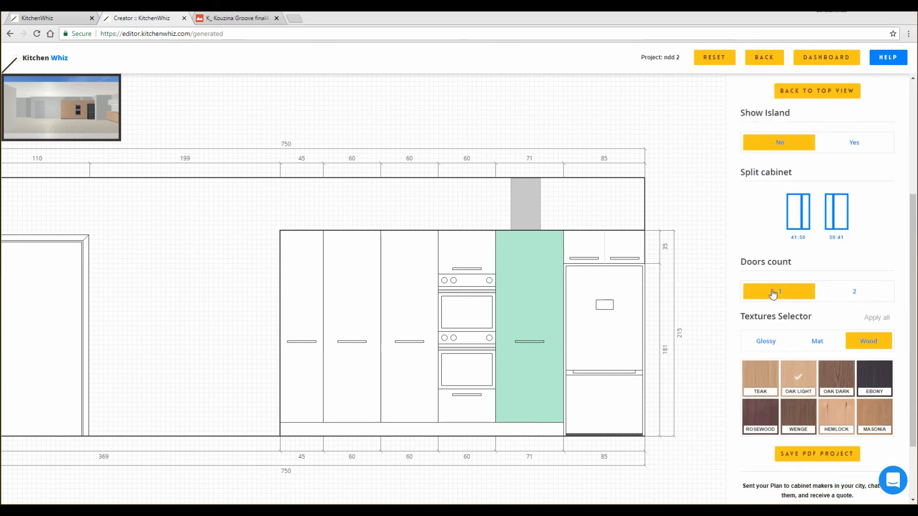
pyautogui.scroll(4, 812, 304)
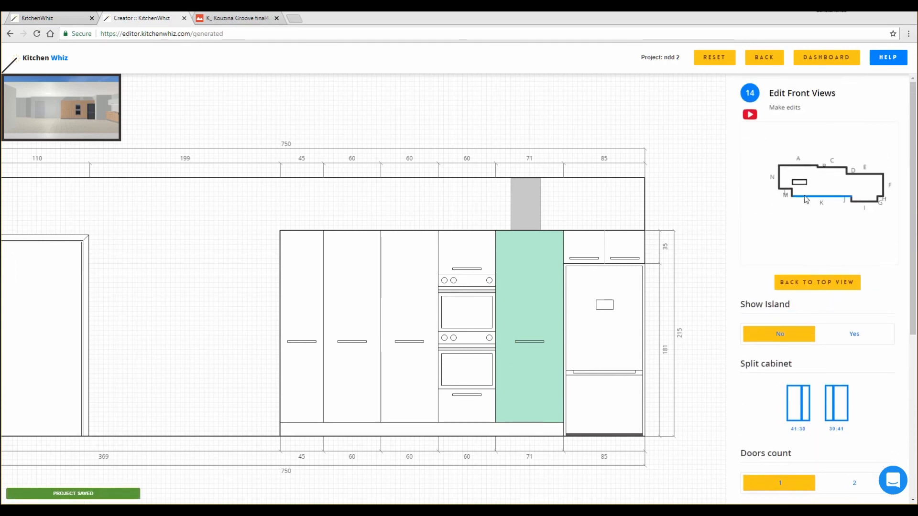
# Take a screenshot of the enlarged 3D view framing the tall cabinets, island and sink wall, and close the image and the 3D view.
pyautogui.click(39, 112)
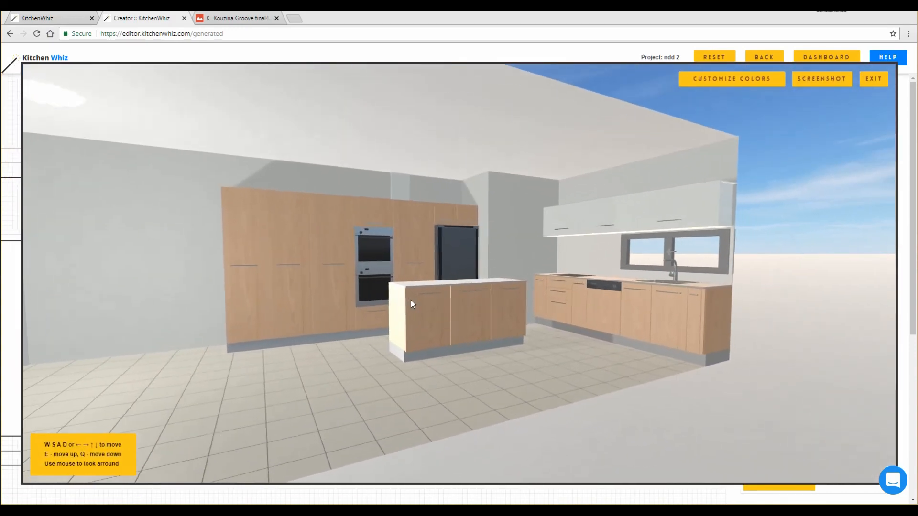
pyautogui.press('w')
pyautogui.press('s')
pyautogui.click(432, 307)
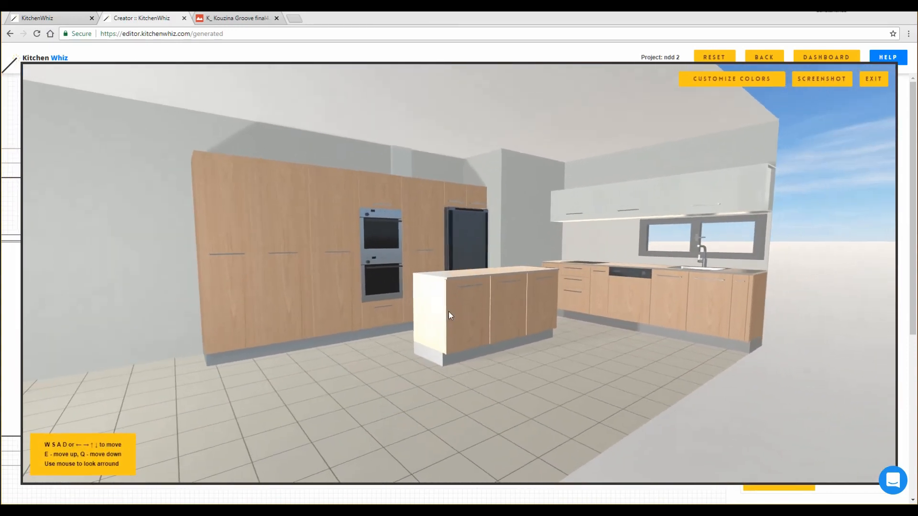
pyautogui.press('s')
pyautogui.press('w')
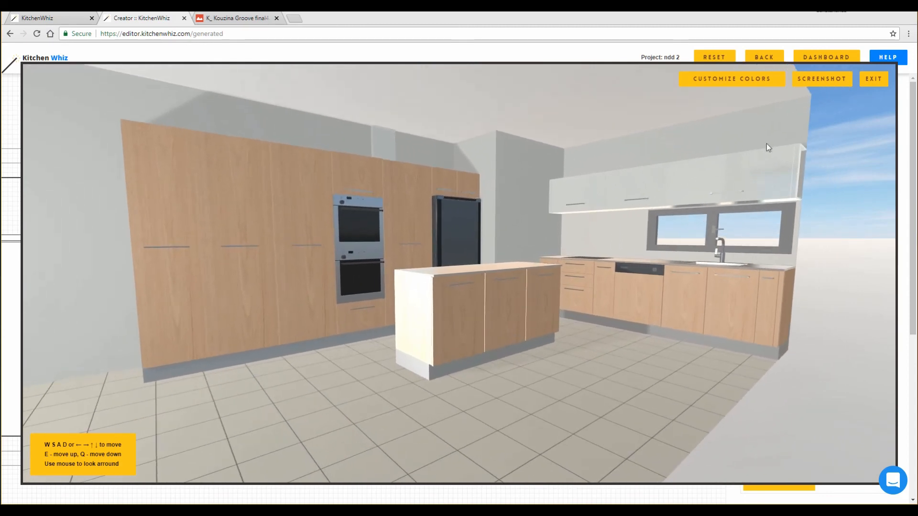
pyautogui.click(822, 79)
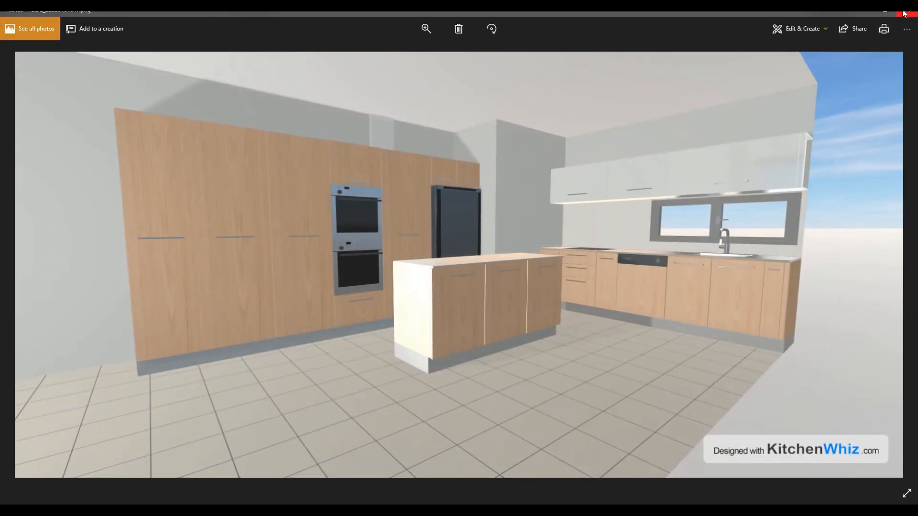
pyautogui.click(903, 14)
pyautogui.click(877, 79)
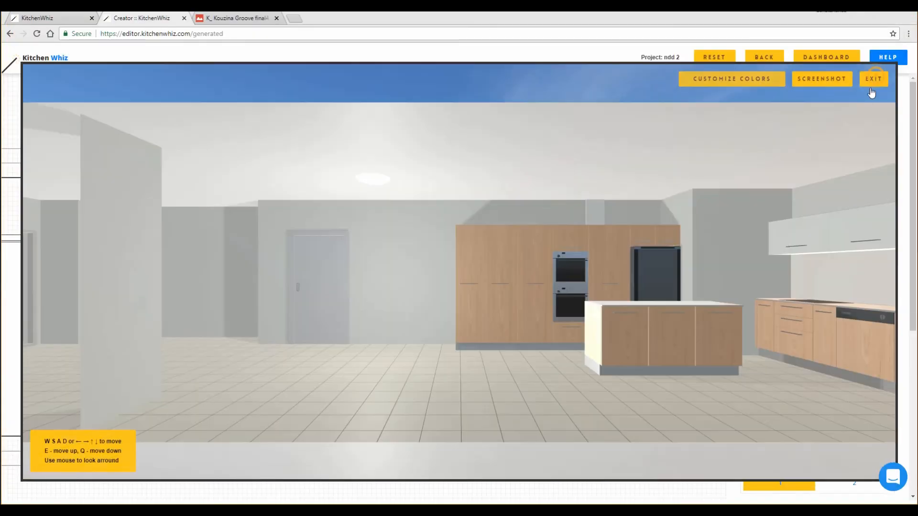
# Save the project as a PDF and open the downloaded file.
pyautogui.scroll(-5, 825, 319)
pyautogui.scroll(-1, 829, 319)
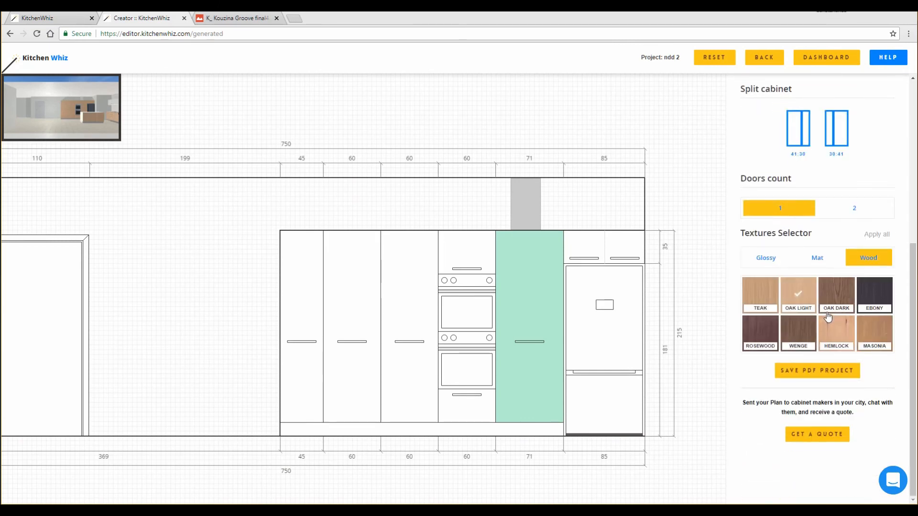
pyautogui.click(416, 195)
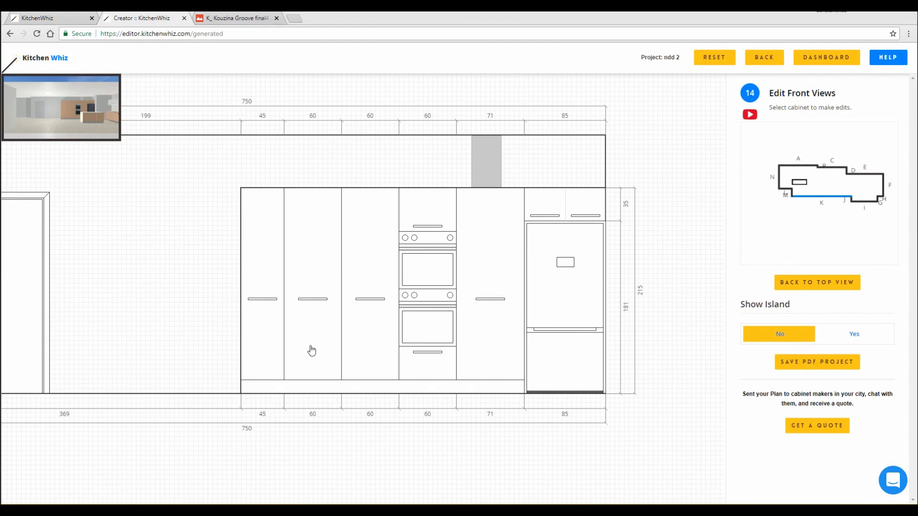
pyautogui.click(42, 493)
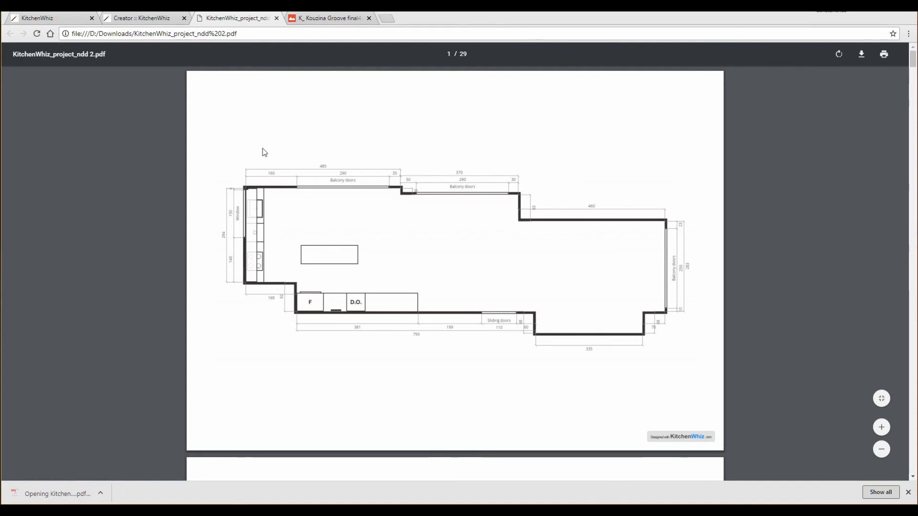
# Look through the PDF pages, examining the floor plan and the dimensioned wall elevations.
pyautogui.scroll(-20, 471, 208)
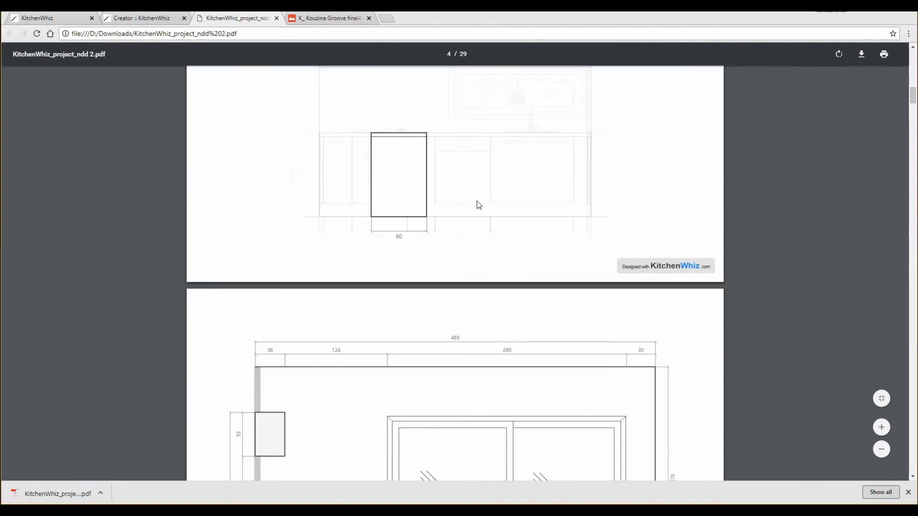
pyautogui.scroll(-20, 478, 205)
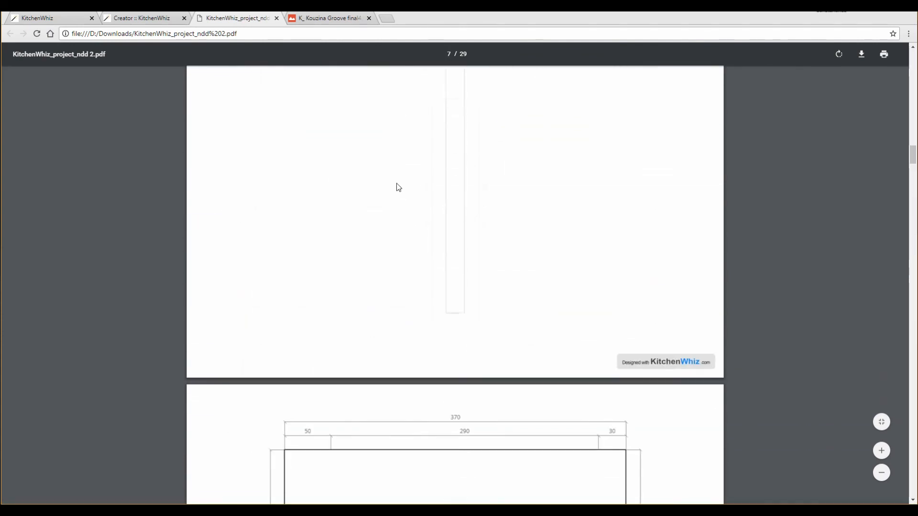